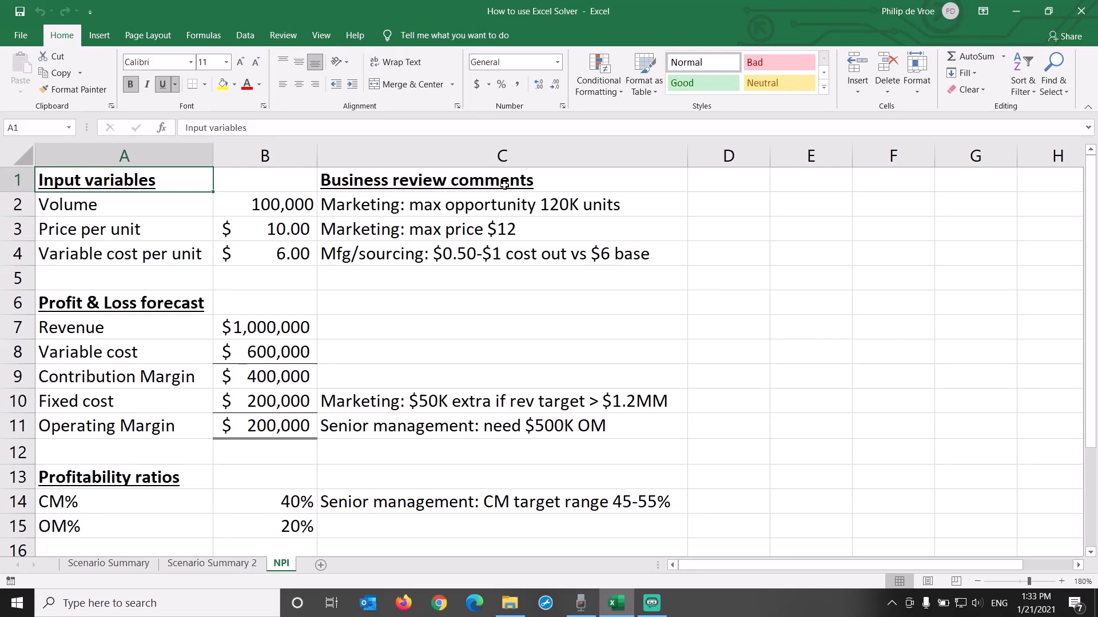
pyautogui.click(245, 36)
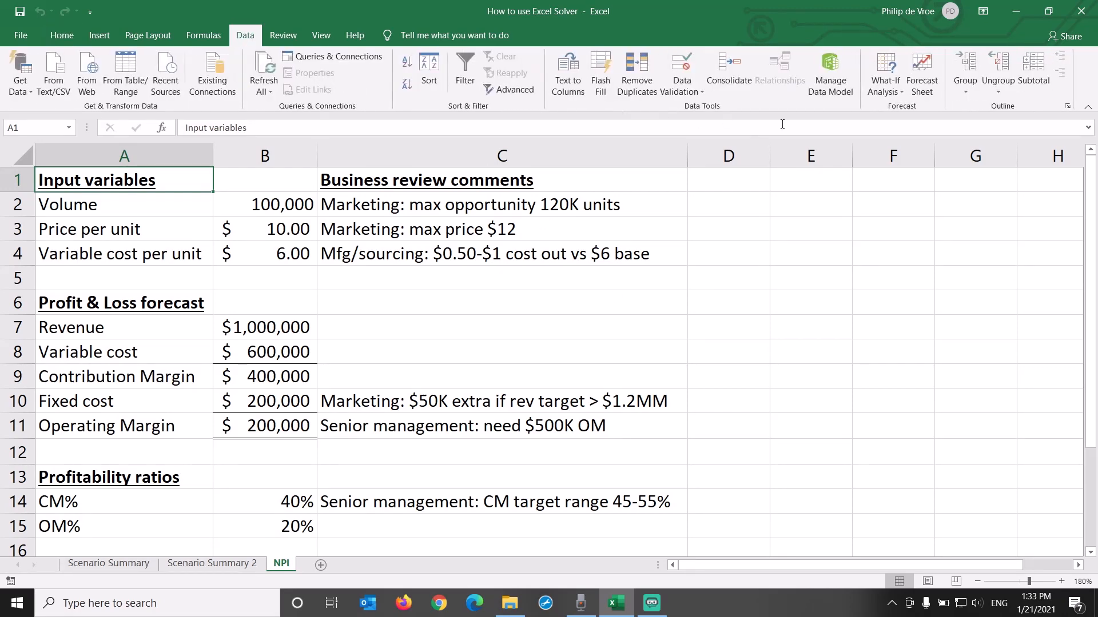
pyautogui.click(886, 86)
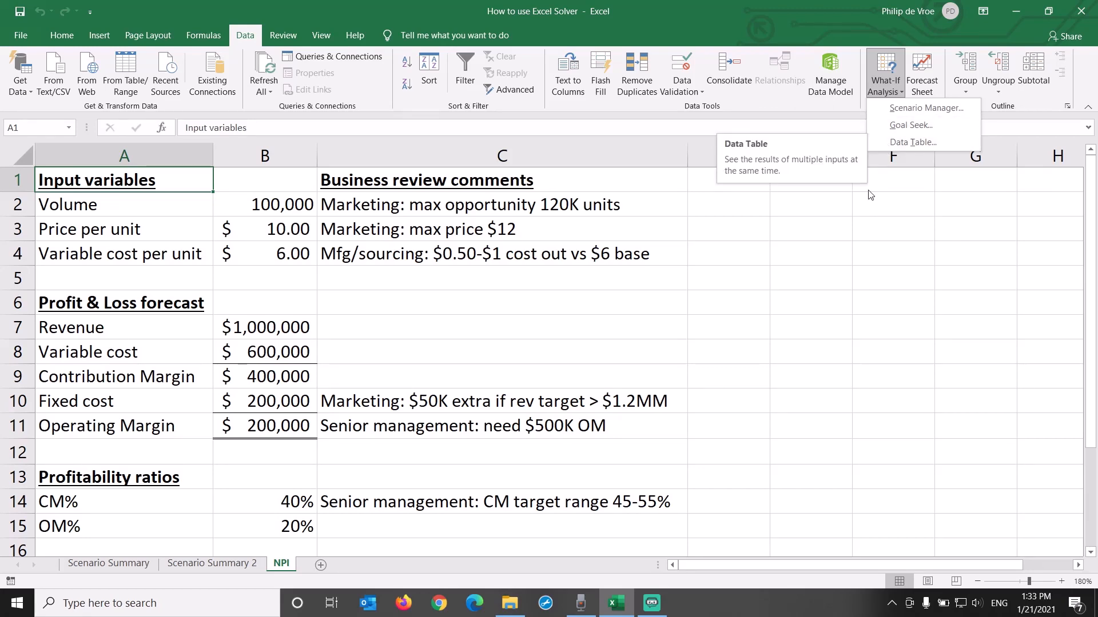
pyautogui.click(593, 327)
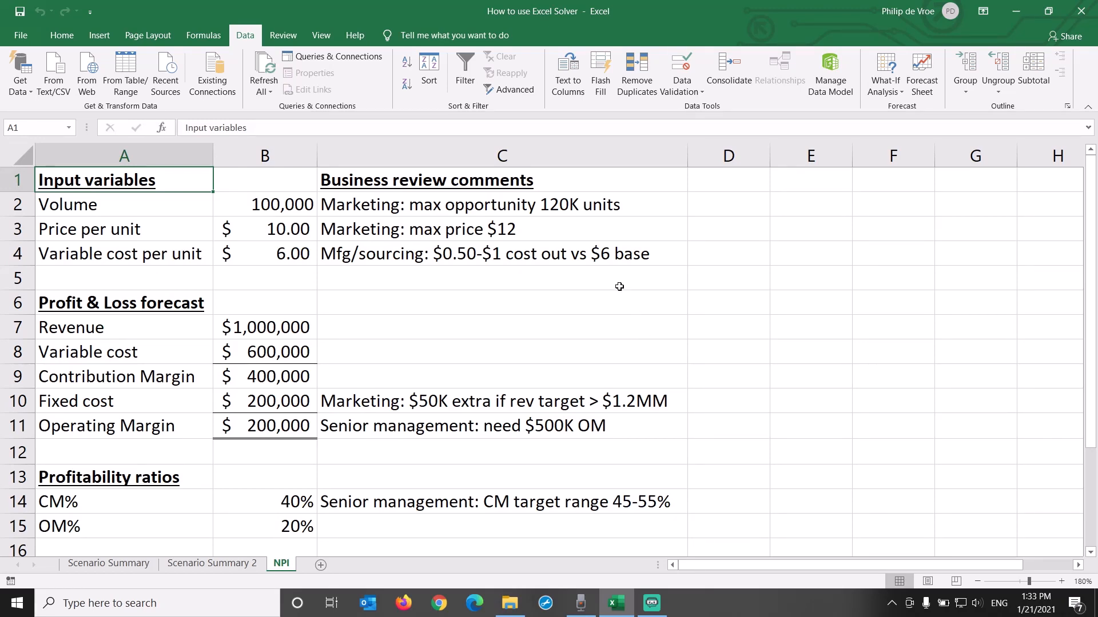
# Step: Examine the business review comments, the input variables, the profit and loss forecast and the profitability ratios
pyautogui.click(575, 154)
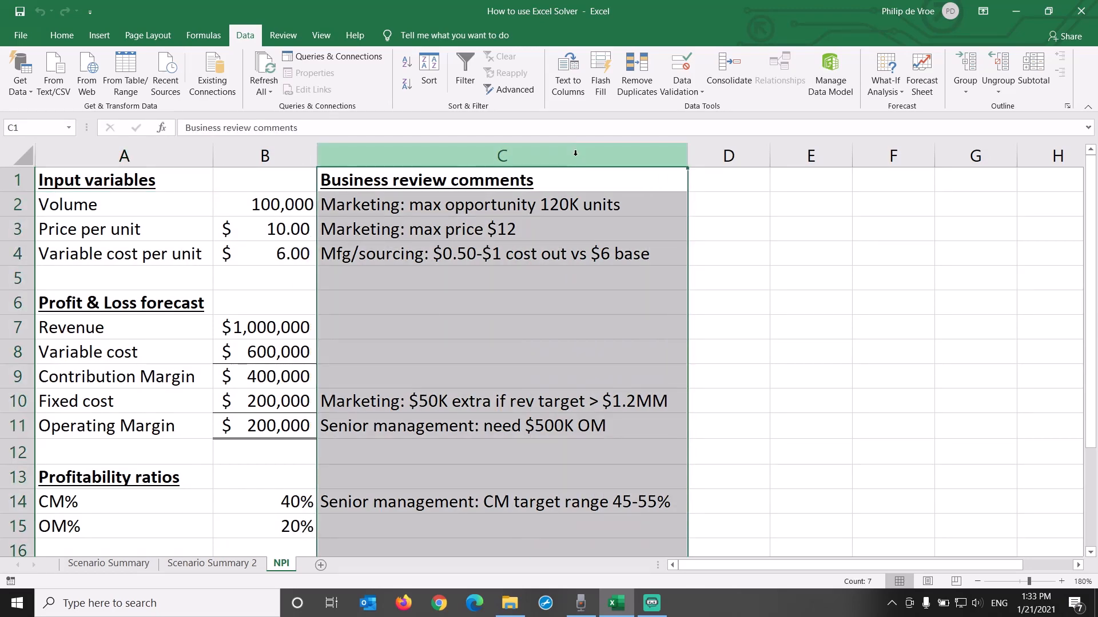
pyautogui.click(577, 275)
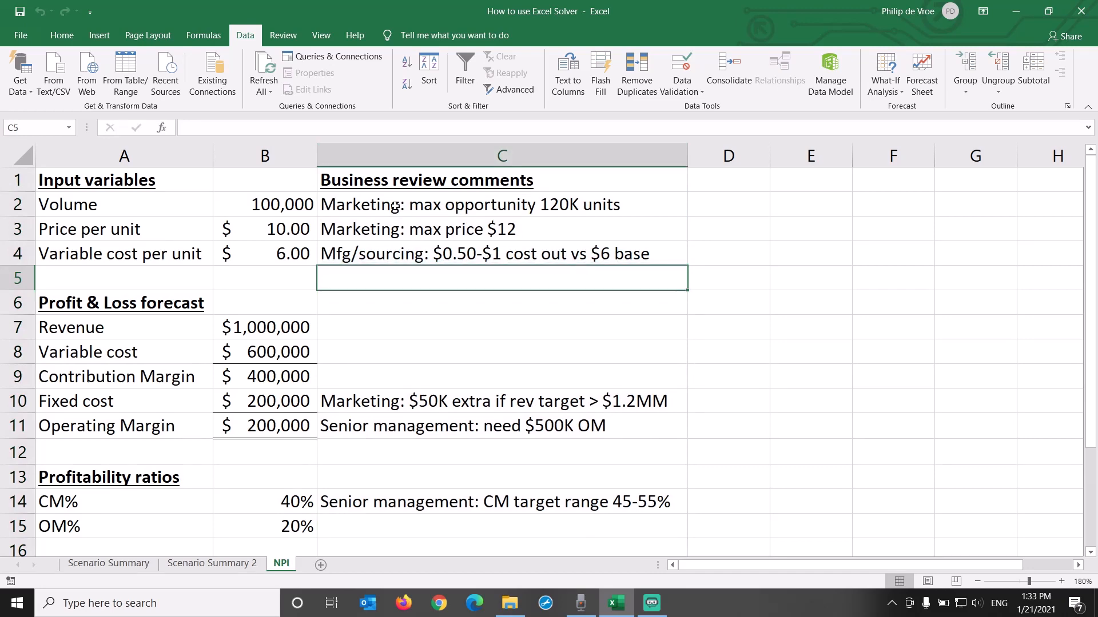
pyautogui.moveTo(154, 181); pyautogui.dragTo(235, 254)
pyautogui.moveTo(174, 303); pyautogui.dragTo(255, 426)
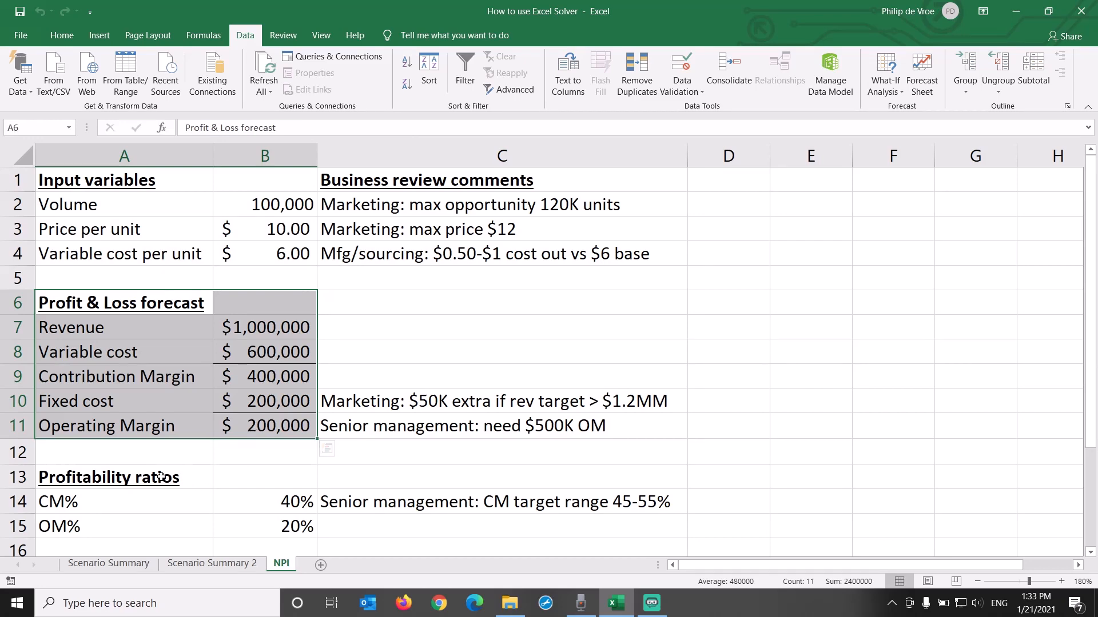
pyautogui.moveTo(172, 475); pyautogui.dragTo(245, 521)
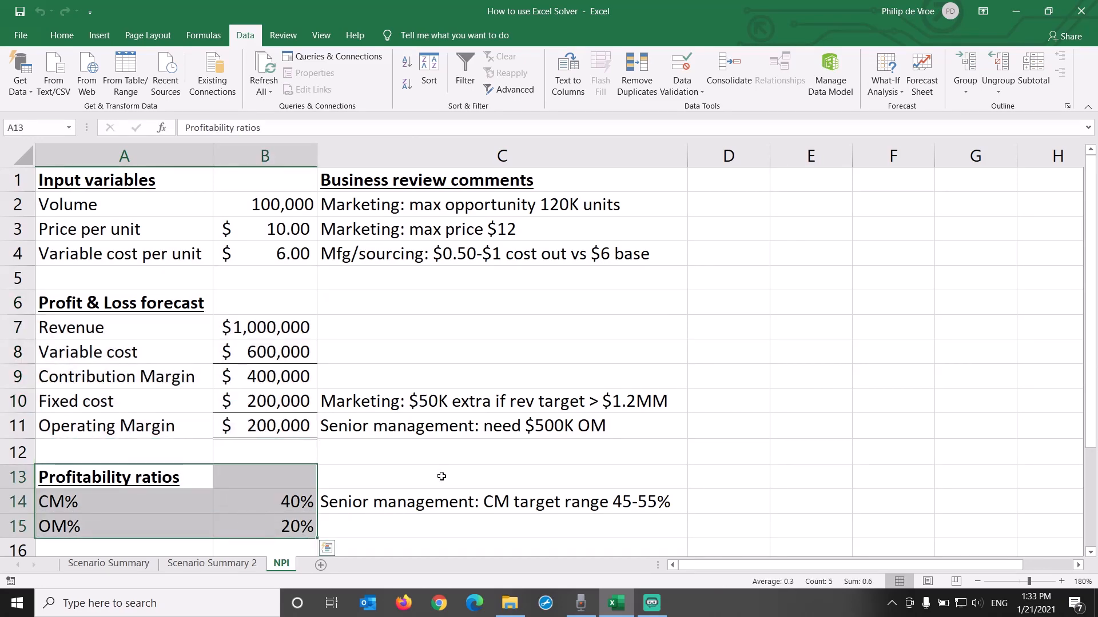
pyautogui.click(442, 477)
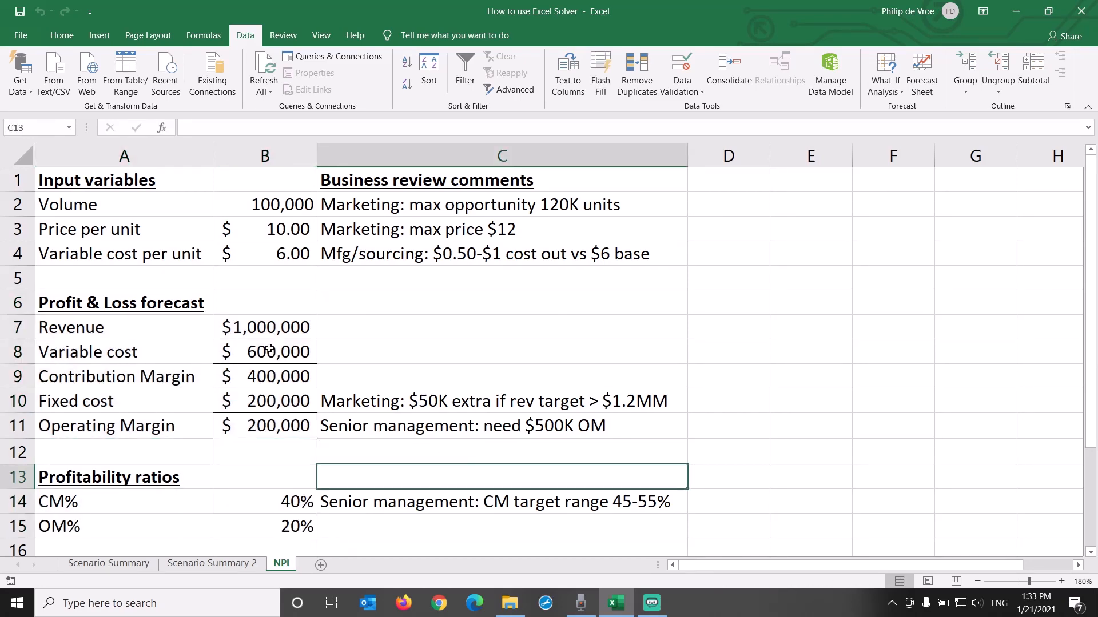
# Step: Trace the precedents of the revenue, contribution margin and operating margin formulas in B7, B9 and B11
pyautogui.click(271, 327)
pyautogui.click(203, 35)
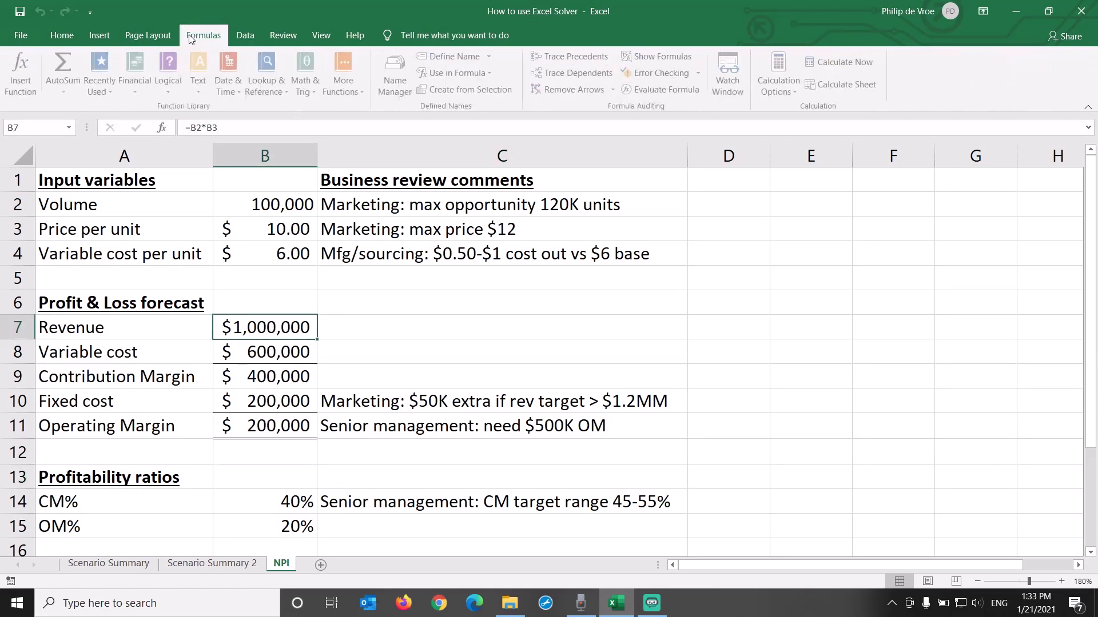
pyautogui.click(556, 57)
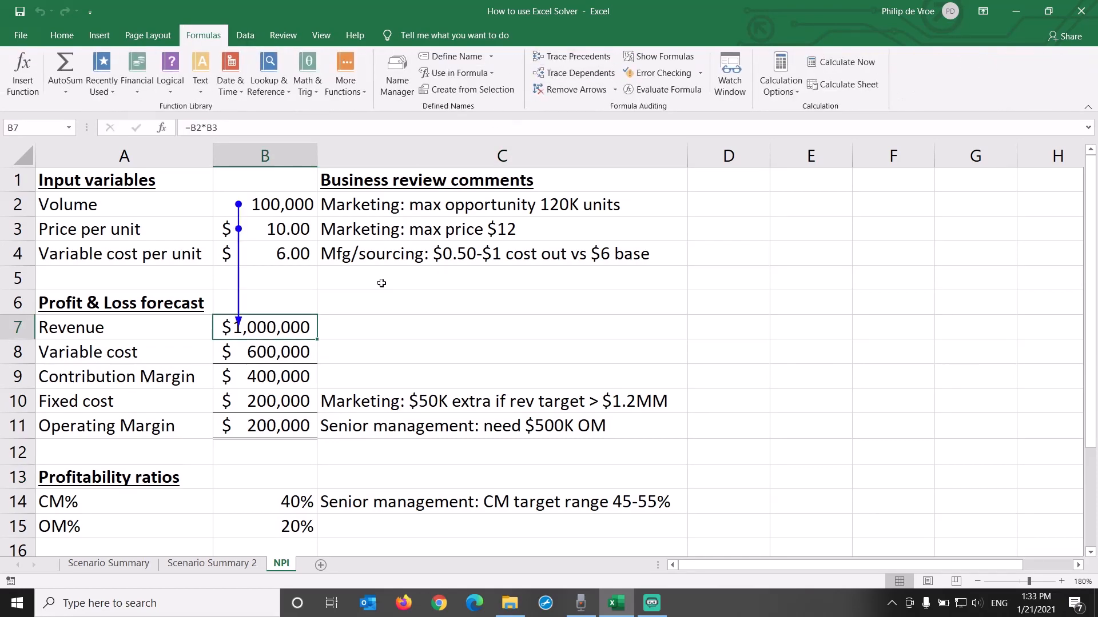
pyautogui.click(303, 374)
pyautogui.click(574, 57)
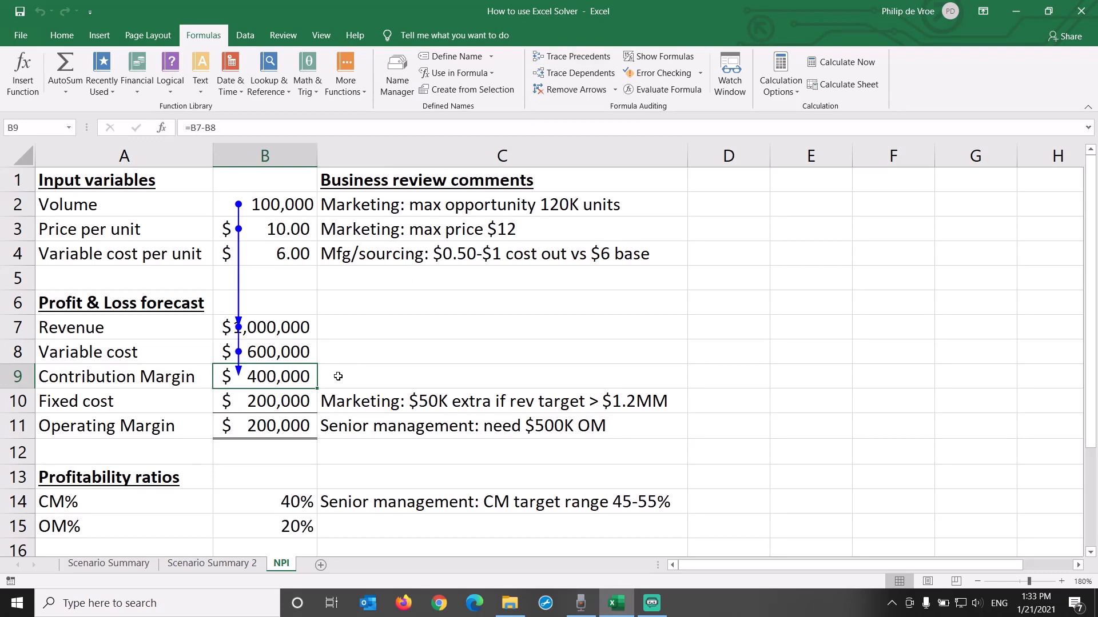
pyautogui.click(295, 425)
pyautogui.click(574, 57)
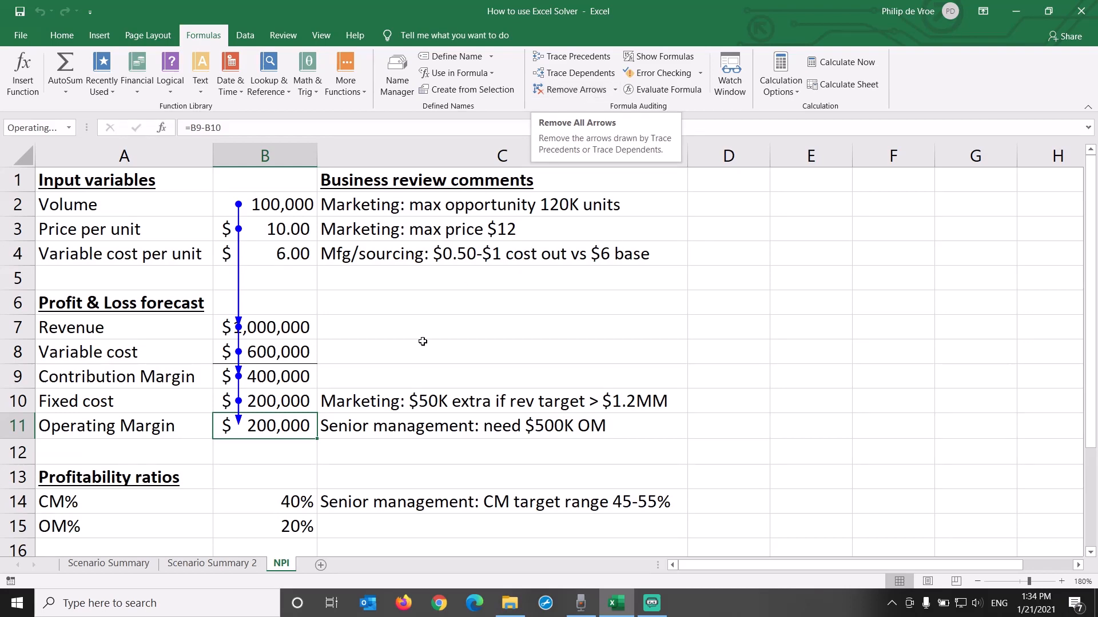
# Step: Trace the precedents of the CM% and OM% formulas in B14 and B15, and remove all tracer arrows
pyautogui.press('Down')
pyautogui.press('Down')
pyautogui.press('Down')
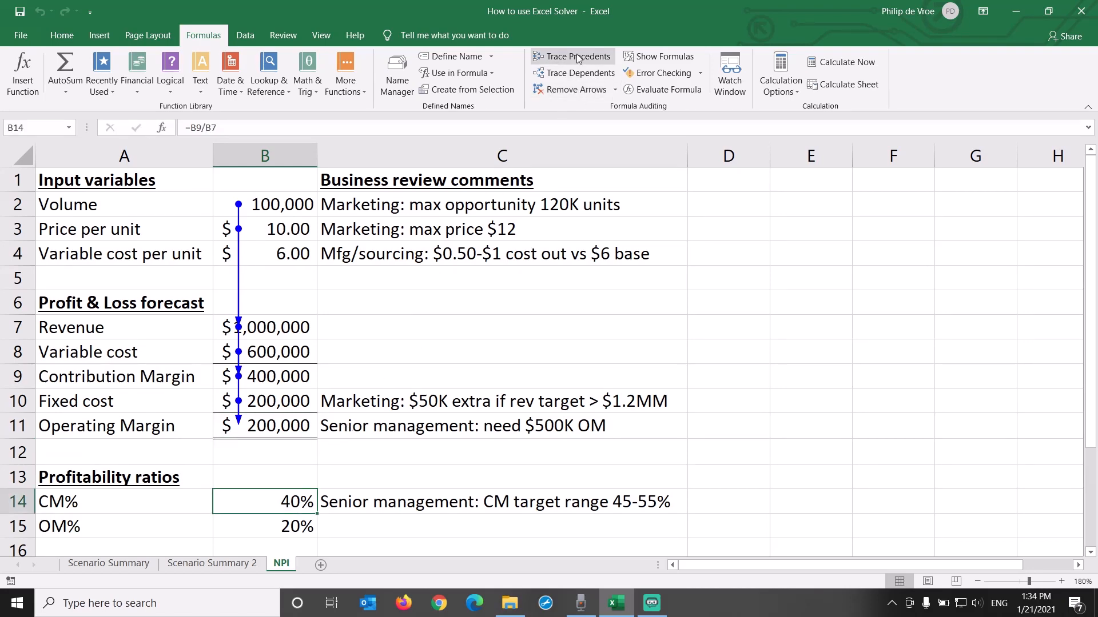
pyautogui.click(578, 58)
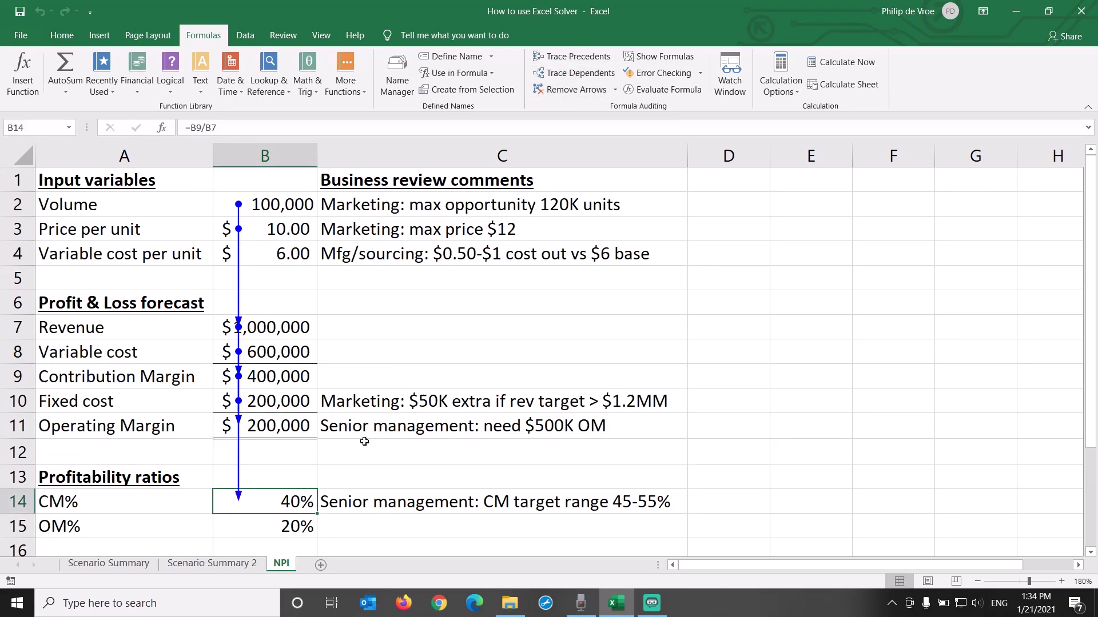
pyautogui.click(279, 527)
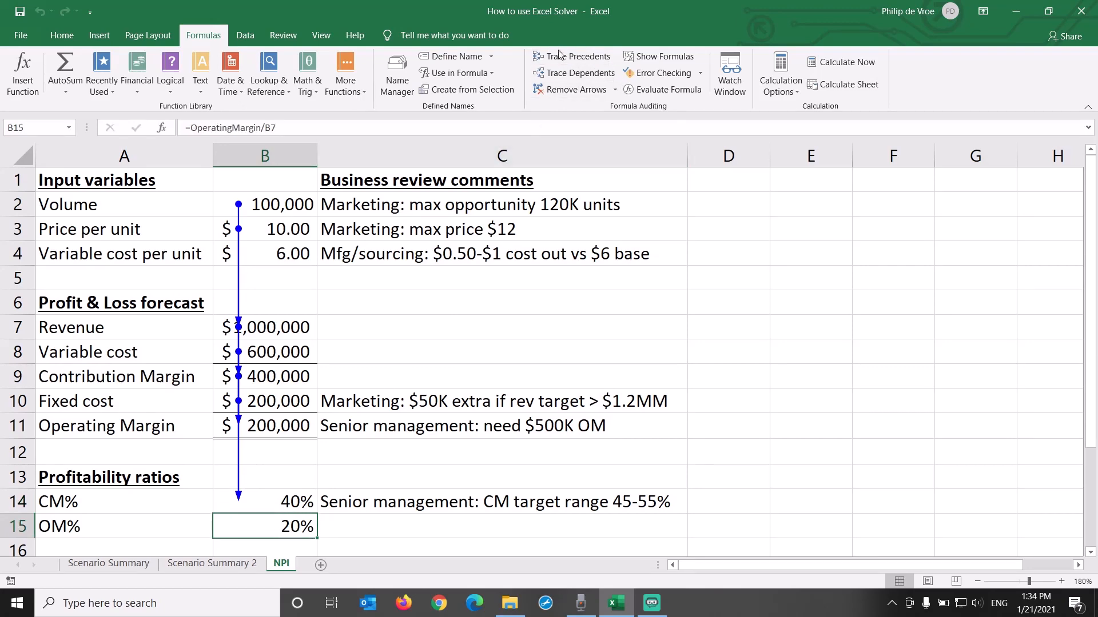
pyautogui.click(577, 57)
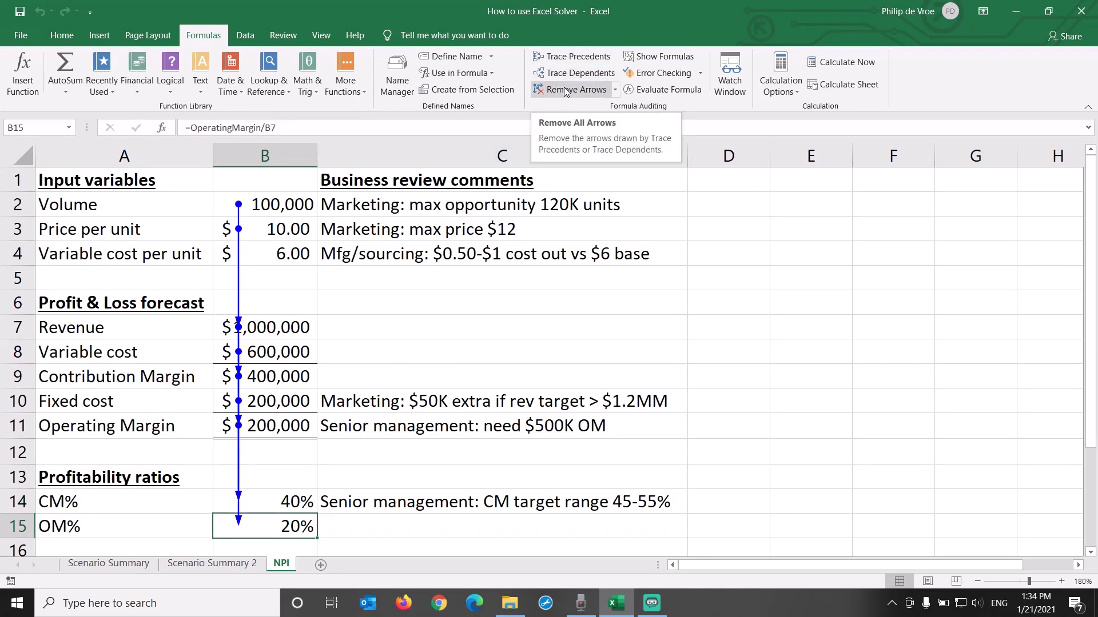
pyautogui.click(564, 91)
# Step: Inspect the values in column B and the formulas behind revenue and operating margin
pyautogui.click(289, 156)
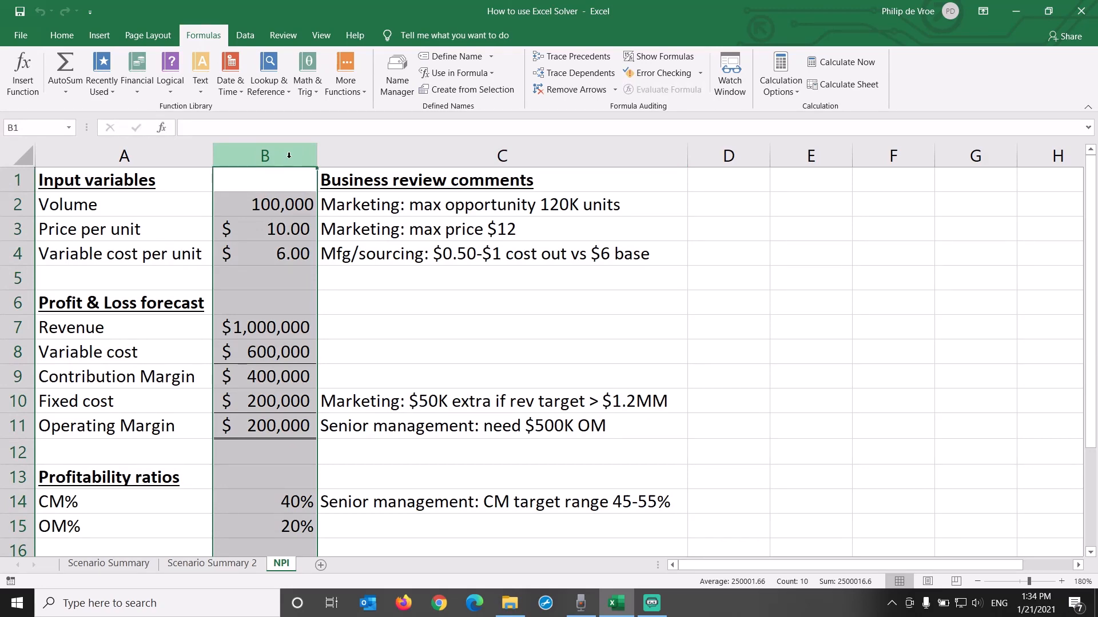
pyautogui.click(269, 324)
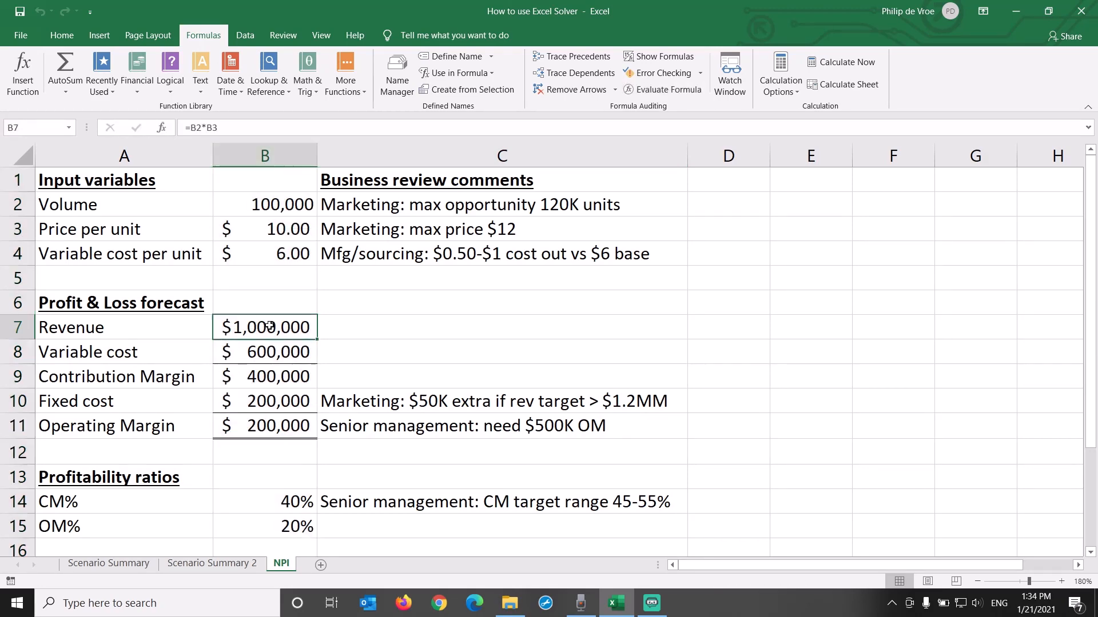
pyautogui.click(275, 423)
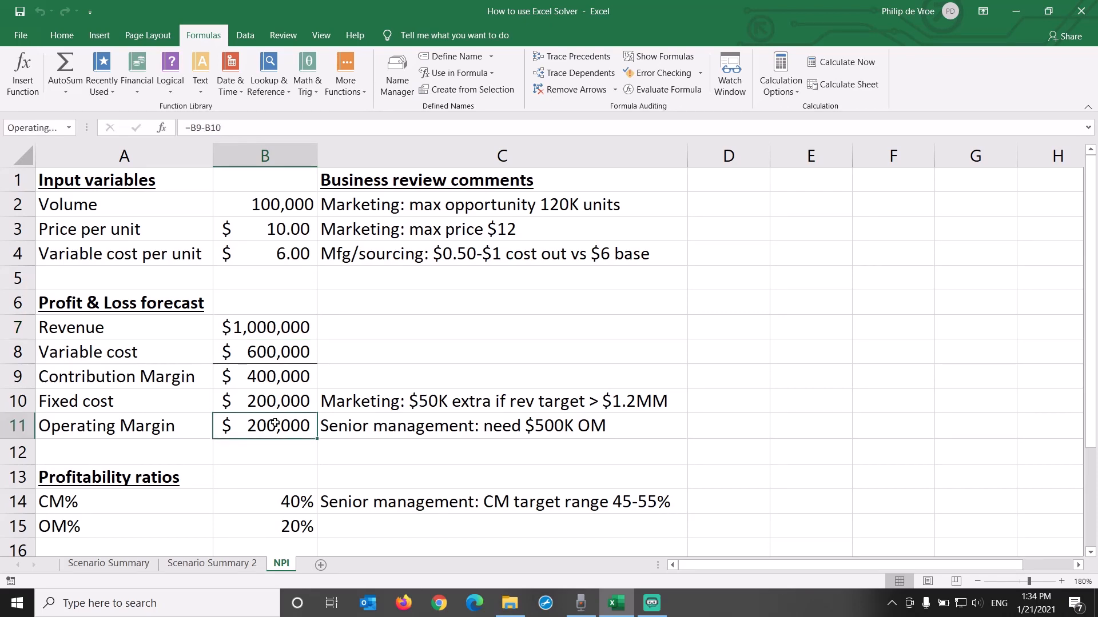
# Step: Make the two senior management comments in C11 and C14 bold
pyautogui.click(357, 428)
pyautogui.click(69, 39)
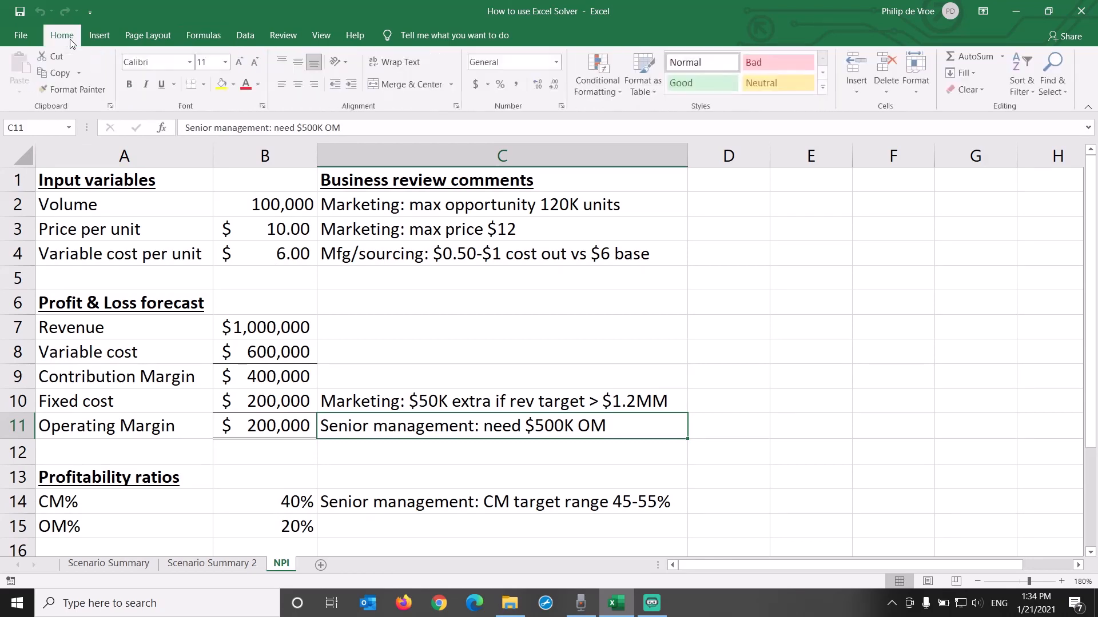
pyautogui.click(129, 86)
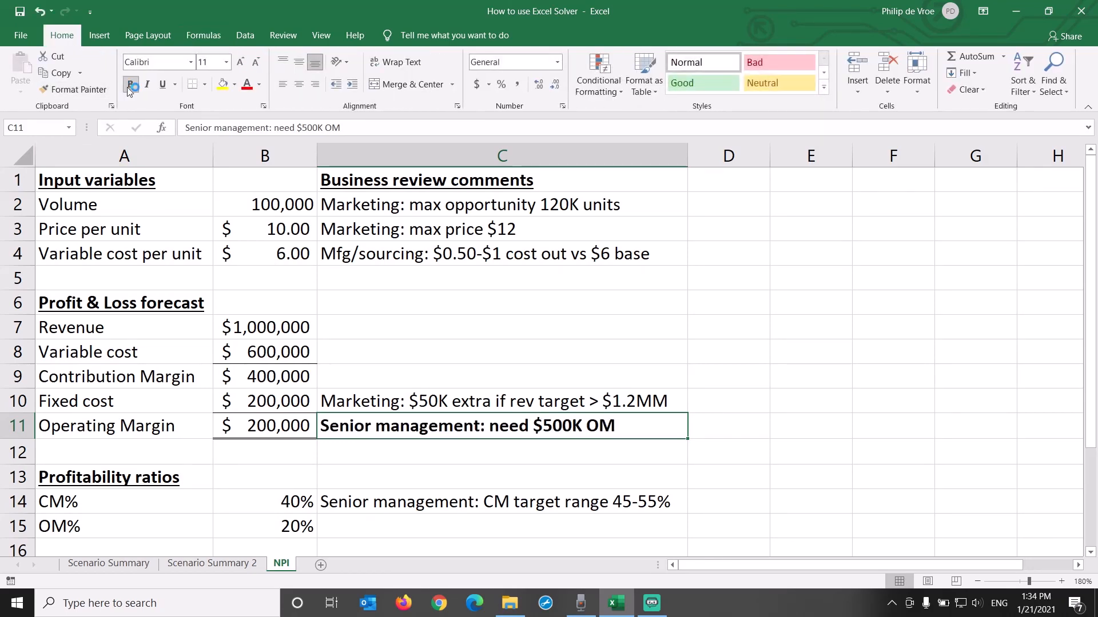
pyautogui.click(454, 505)
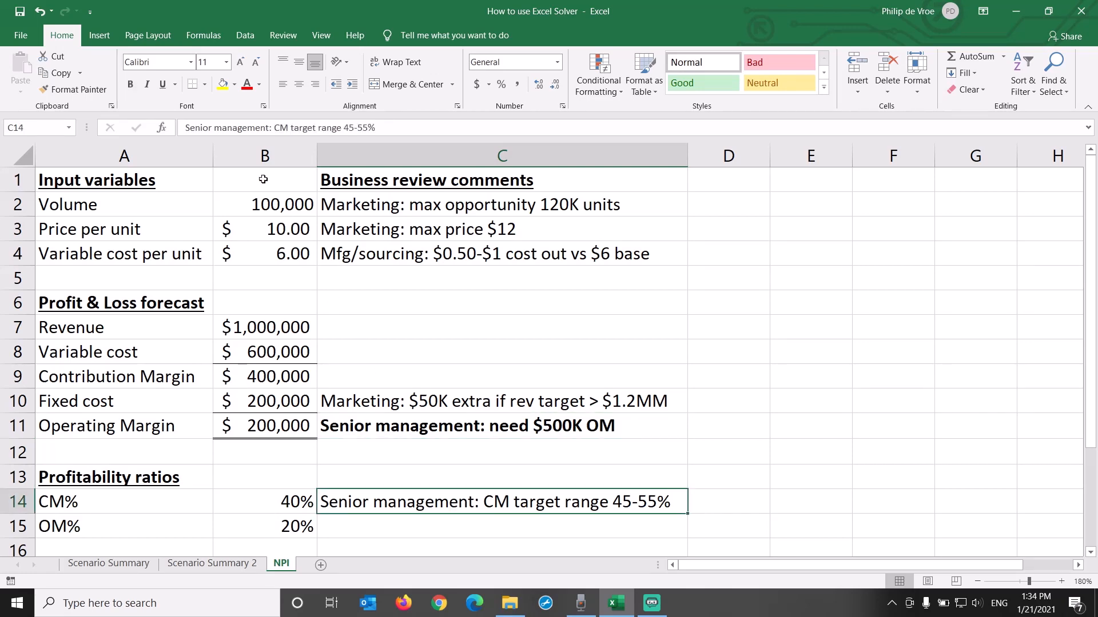
pyautogui.click(131, 86)
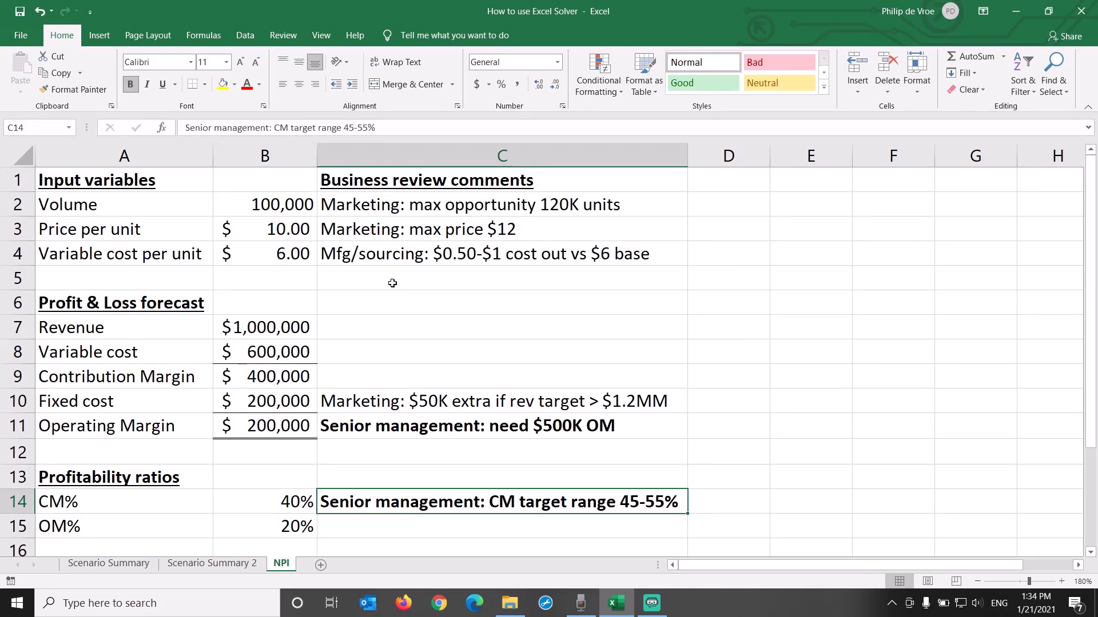
# Step: Review the marketing and sourcing comments for volume, price, variable cost and fixed cost in C2:C4 and C10
pyautogui.click(414, 205)
pyautogui.moveTo(414, 205); pyautogui.dragTo(414, 247)
pyautogui.keyDown('ctrl'); pyautogui.click(411, 401); pyautogui.keyUp('ctrl')
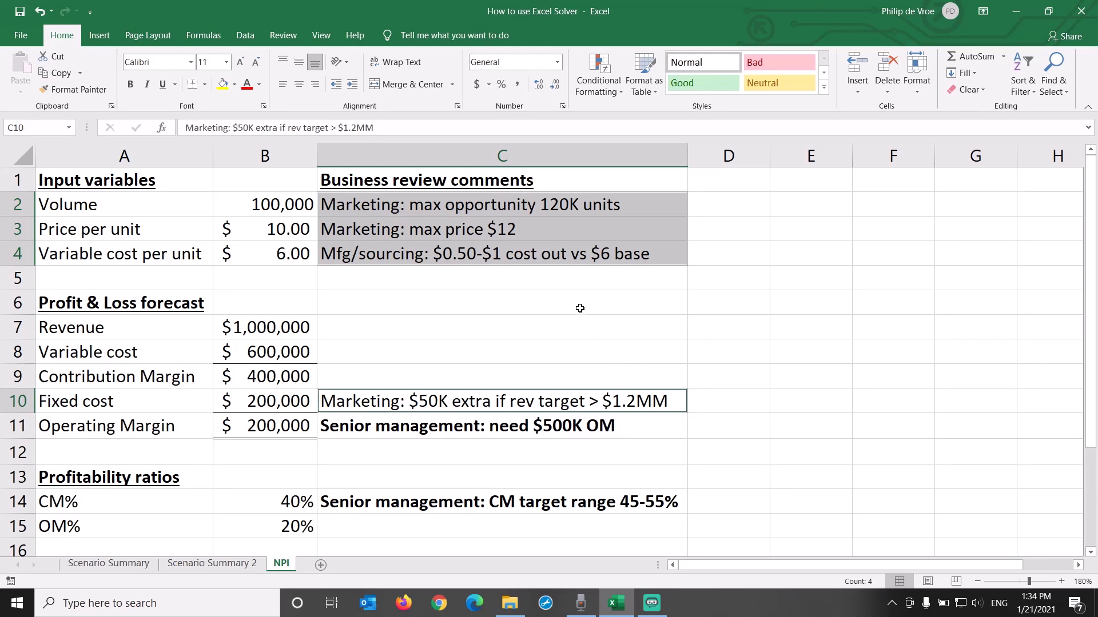
pyautogui.click(155, 182)
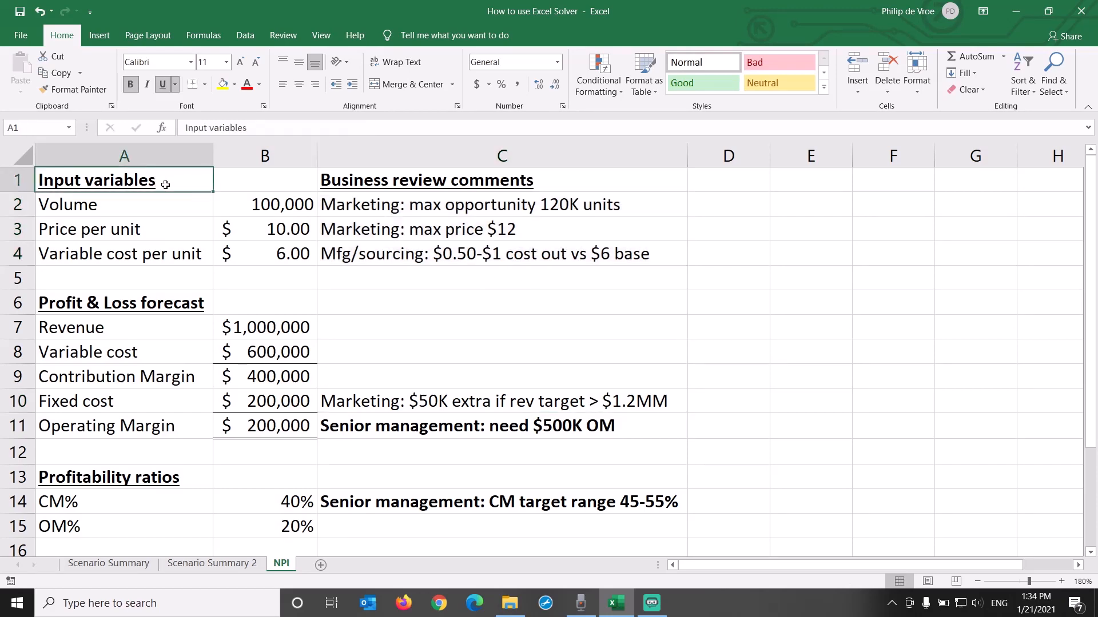
# Step: Enable the Solver Add-in through the Excel add-in options
pyautogui.click(247, 37)
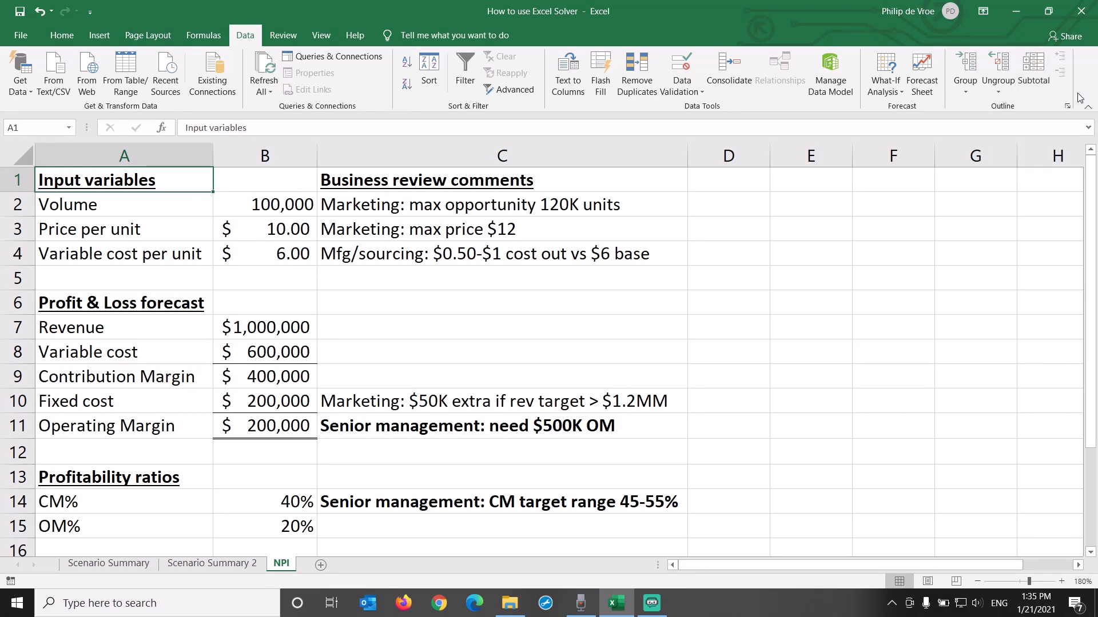
pyautogui.click(36, 38)
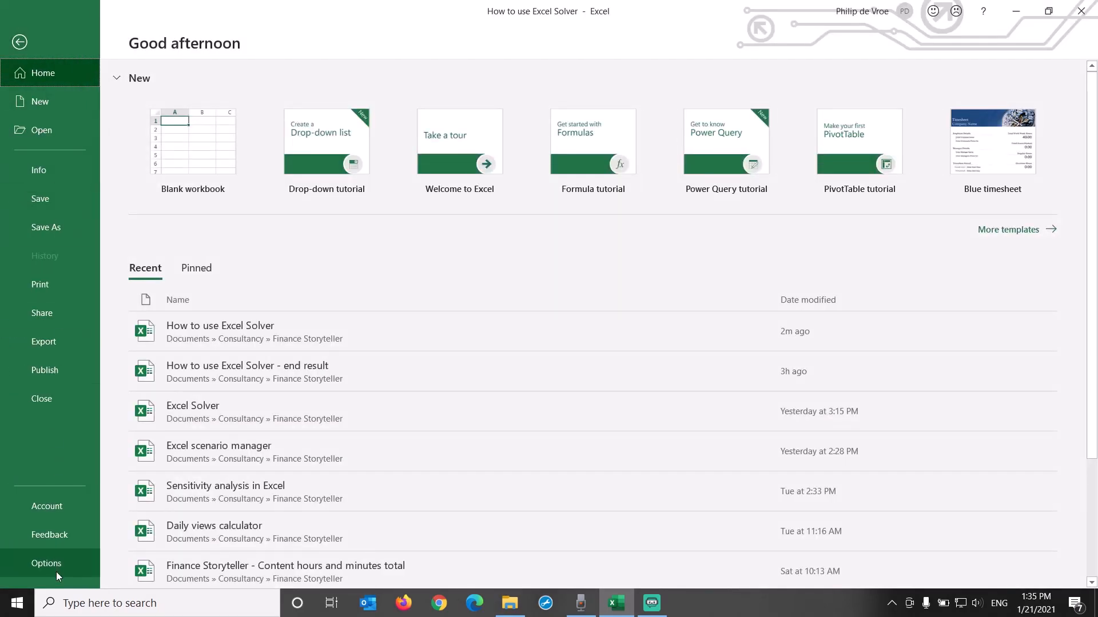
pyautogui.click(56, 571)
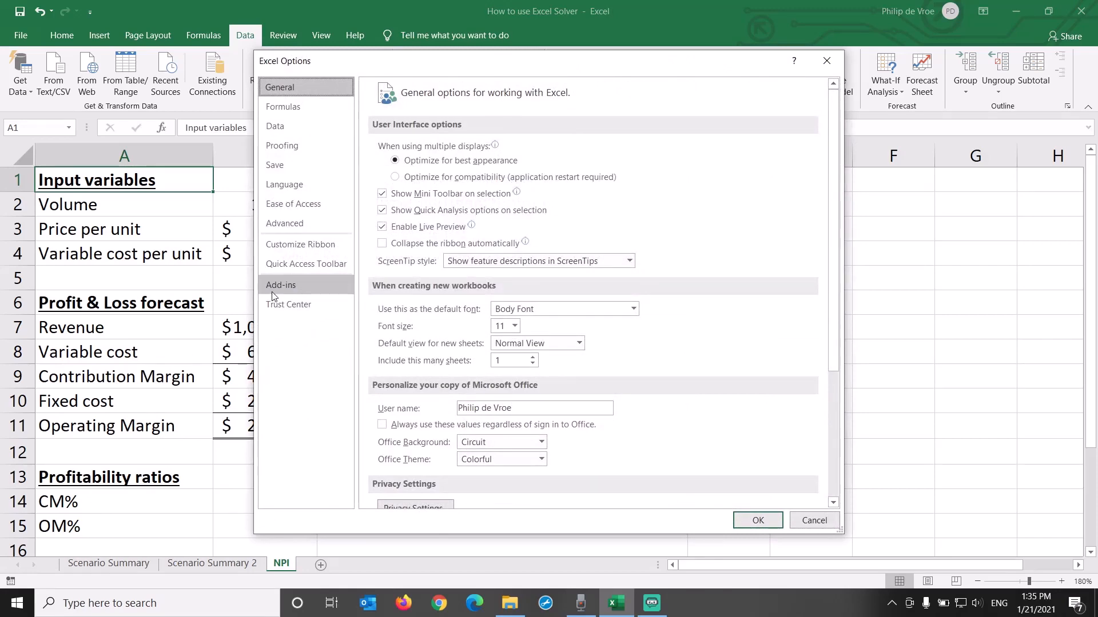
pyautogui.click(320, 284)
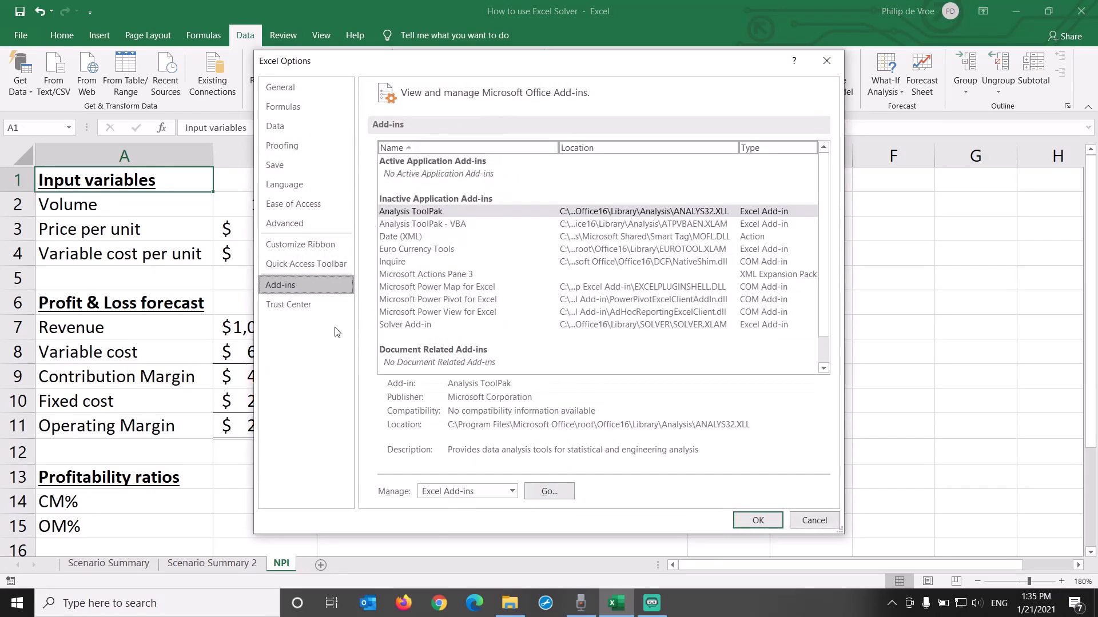
pyautogui.click(512, 493)
pyautogui.click(511, 493)
pyautogui.click(546, 491)
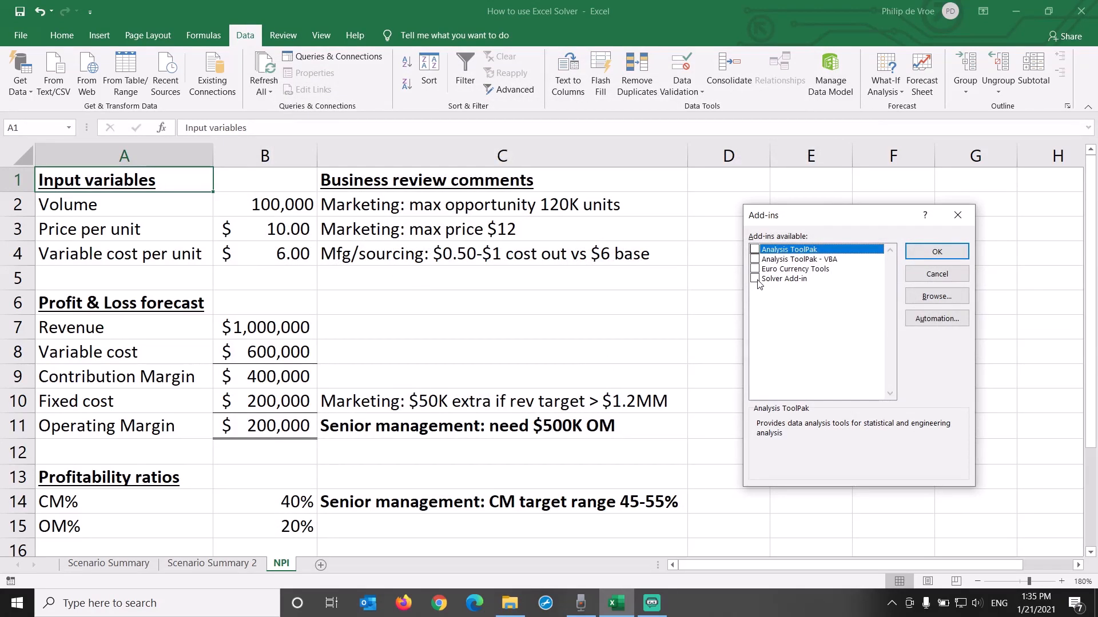
pyautogui.click(755, 279)
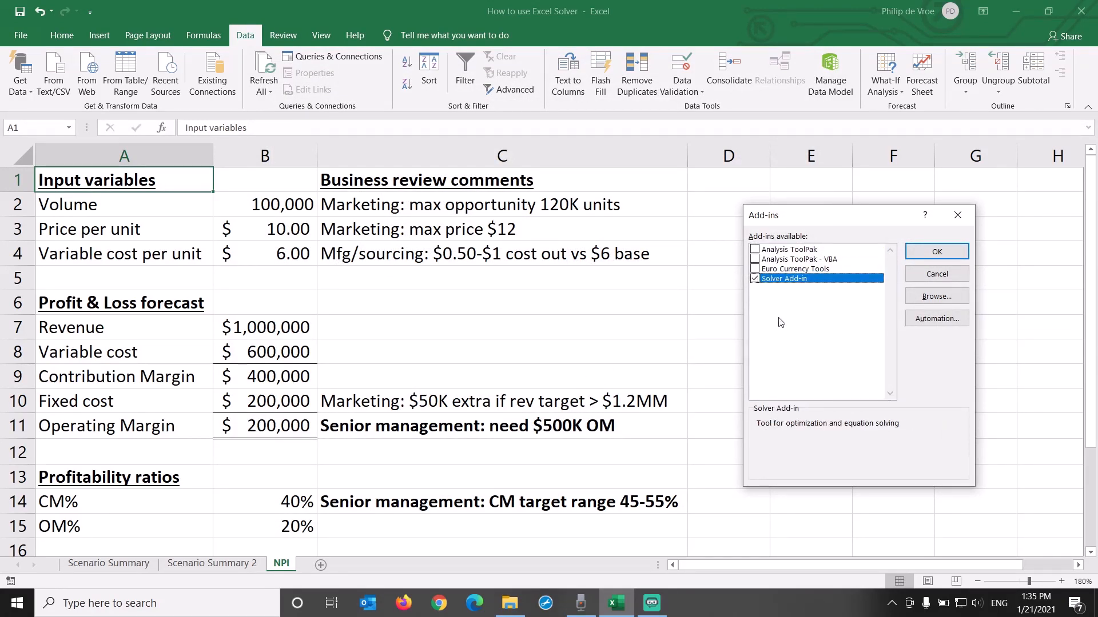
pyautogui.click(937, 251)
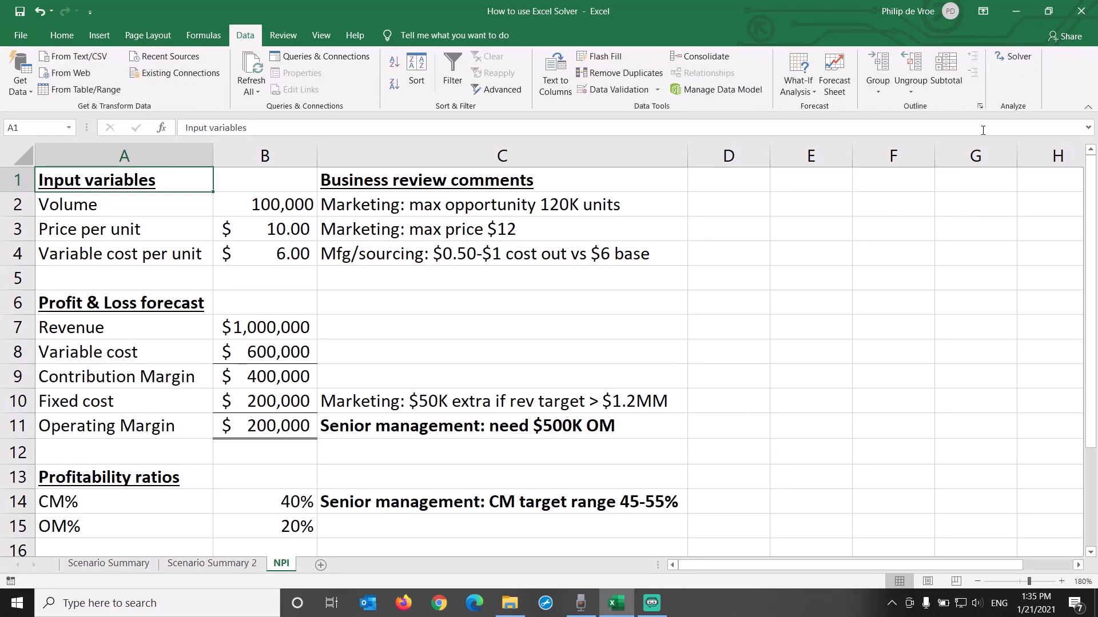
# Step: Open Solver and set the operating margin cell B11 as the objective
pyautogui.click(1010, 59)
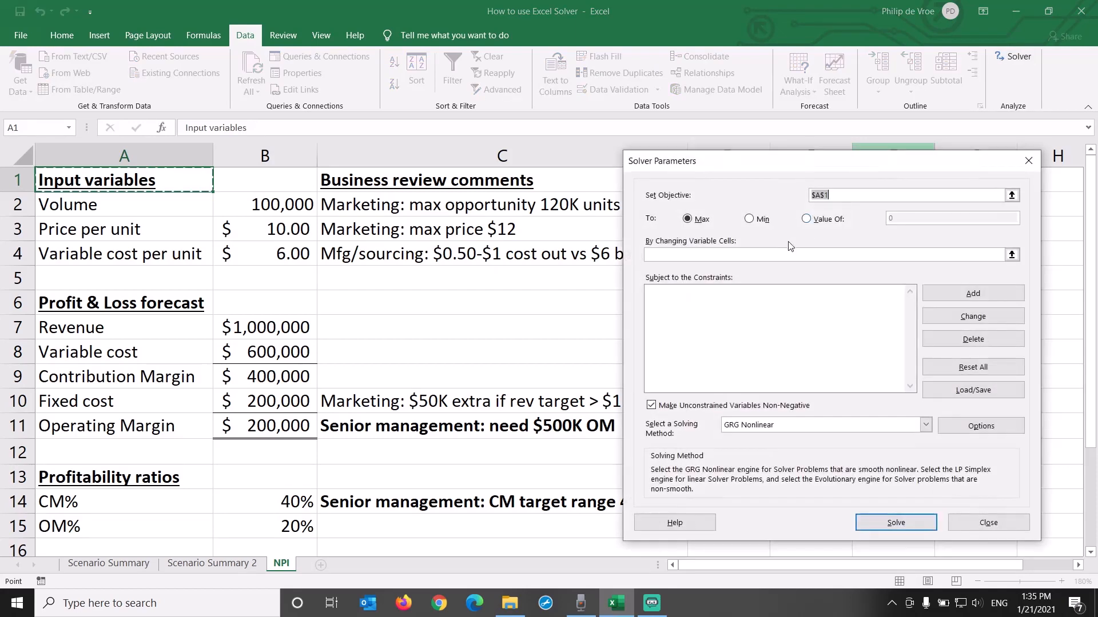
pyautogui.moveTo(789, 163); pyautogui.dragTo(834, 166)
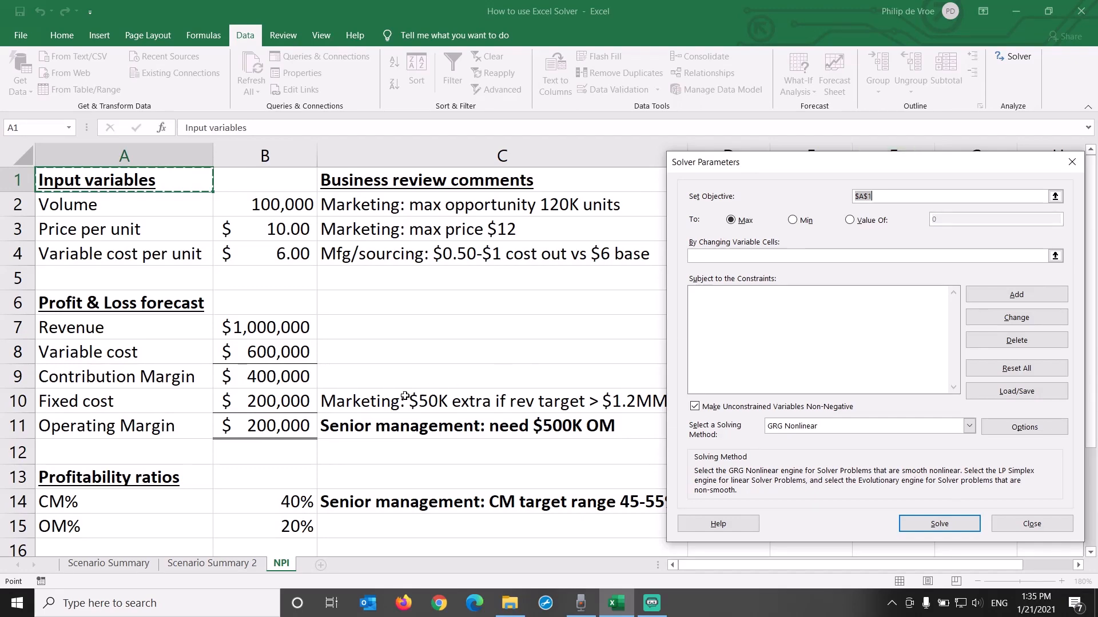
pyautogui.click(271, 428)
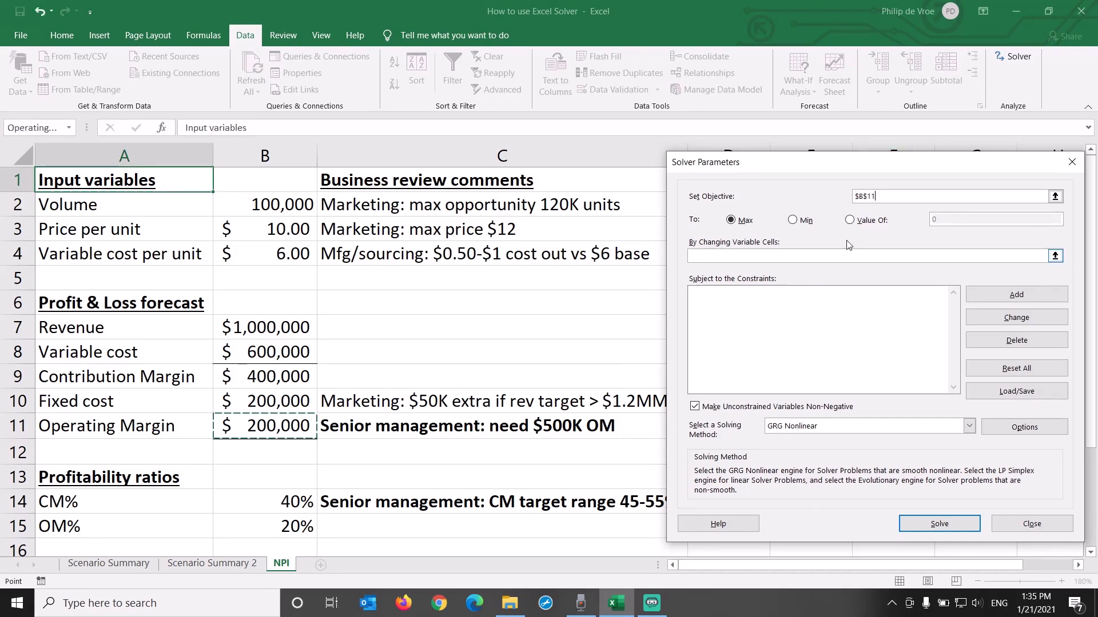
# Step: Set the Solver objective to a value of 500000 with B2:B4 as the changing variable cells
pyautogui.click(850, 220)
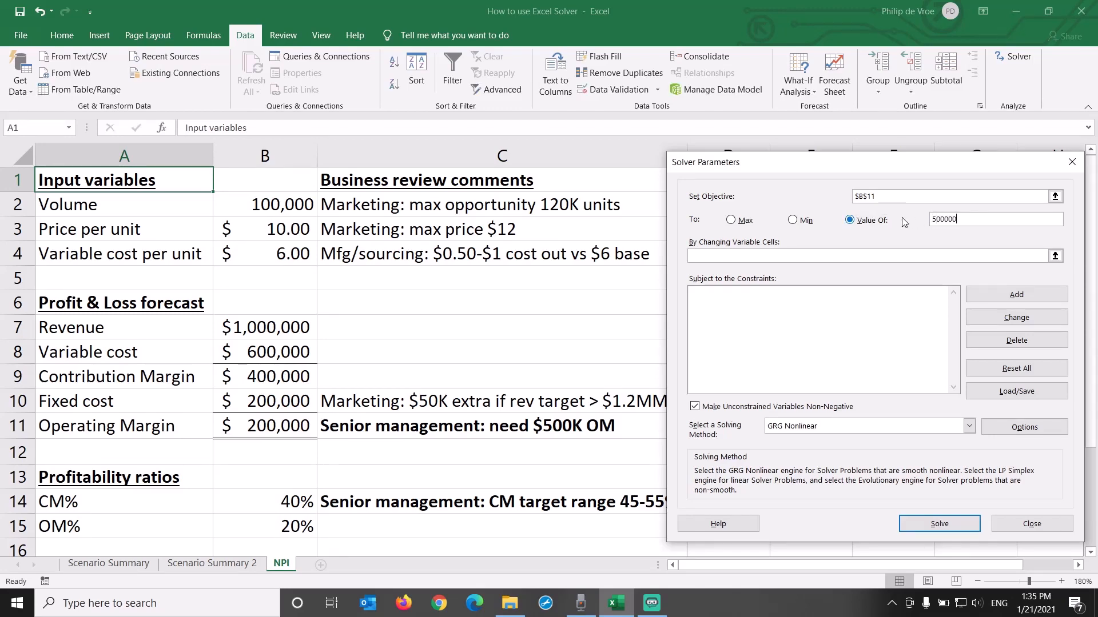
pyautogui.click(817, 256)
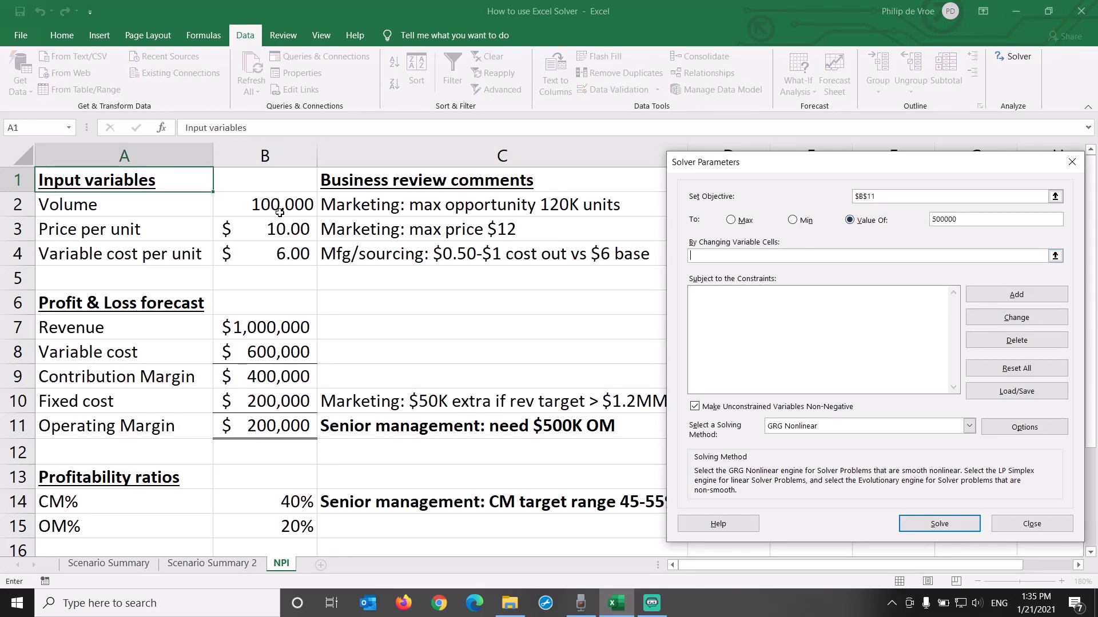
pyautogui.moveTo(280, 210); pyautogui.dragTo(280, 253)
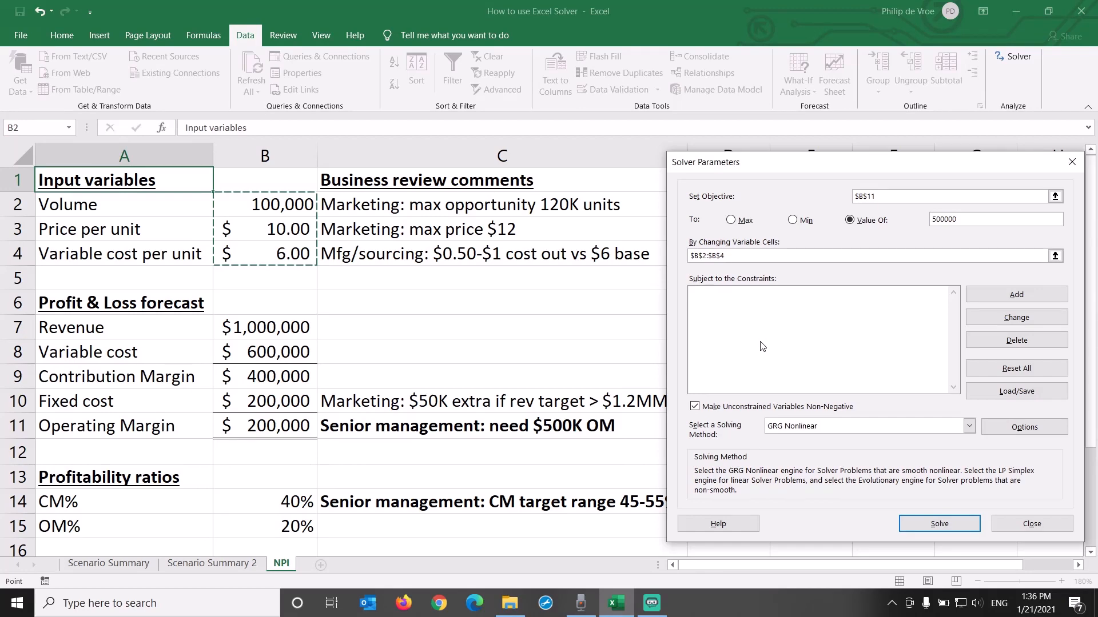
# Step: Add a Solver constraint limiting the volume in B2 to <= 120000
pyautogui.click(991, 297)
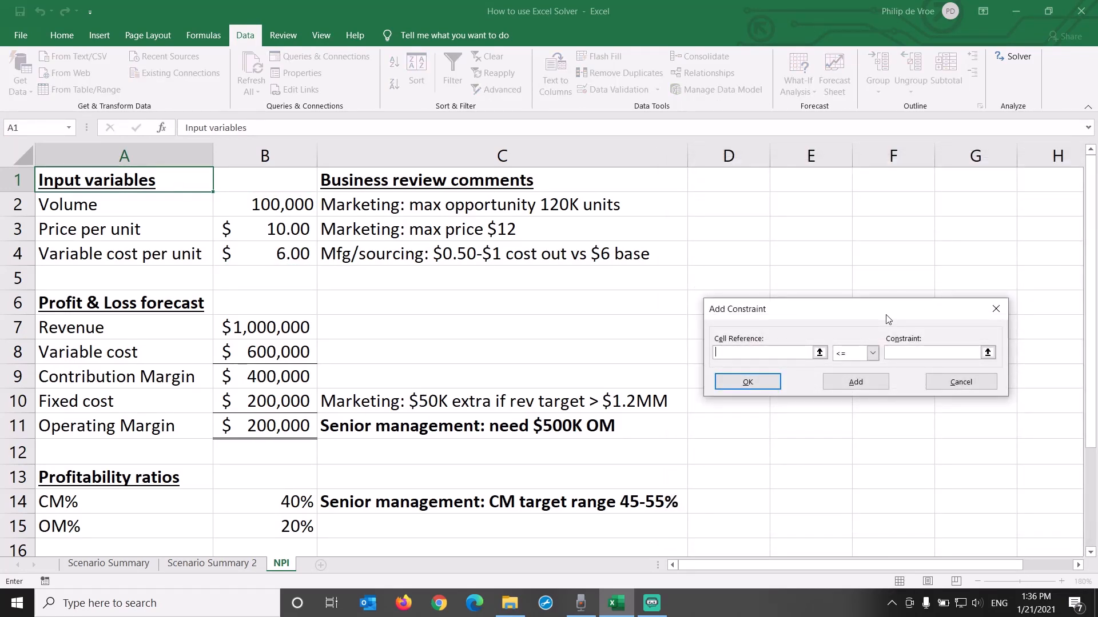
pyautogui.moveTo(887, 319); pyautogui.dragTo(559, 295)
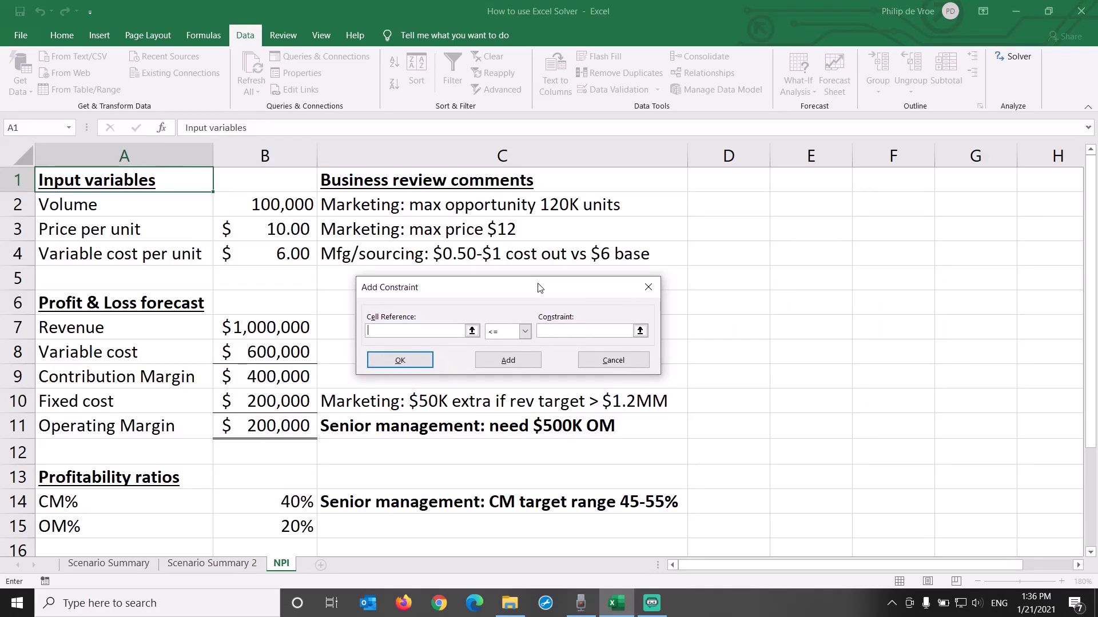
pyautogui.click(262, 200)
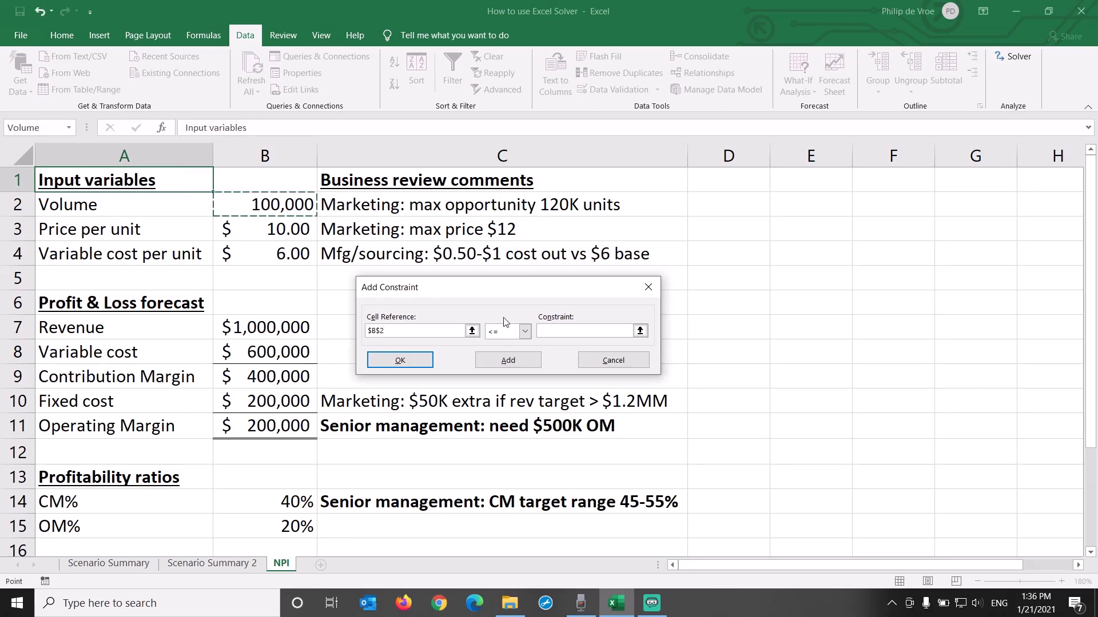
pyautogui.click(556, 329)
pyautogui.write('120000')
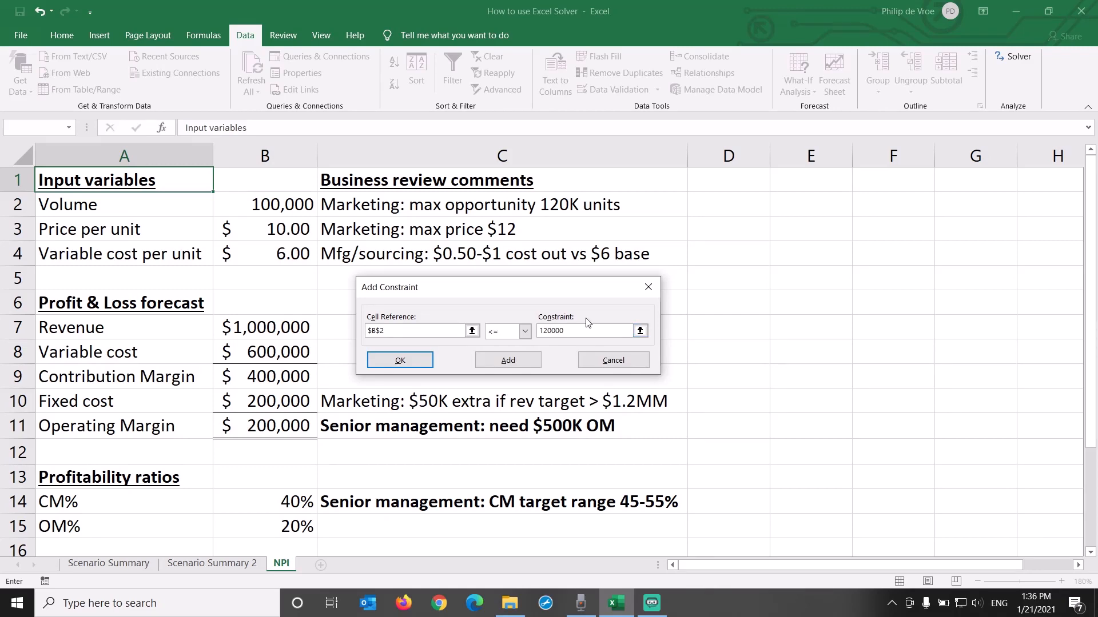
pyautogui.click(527, 366)
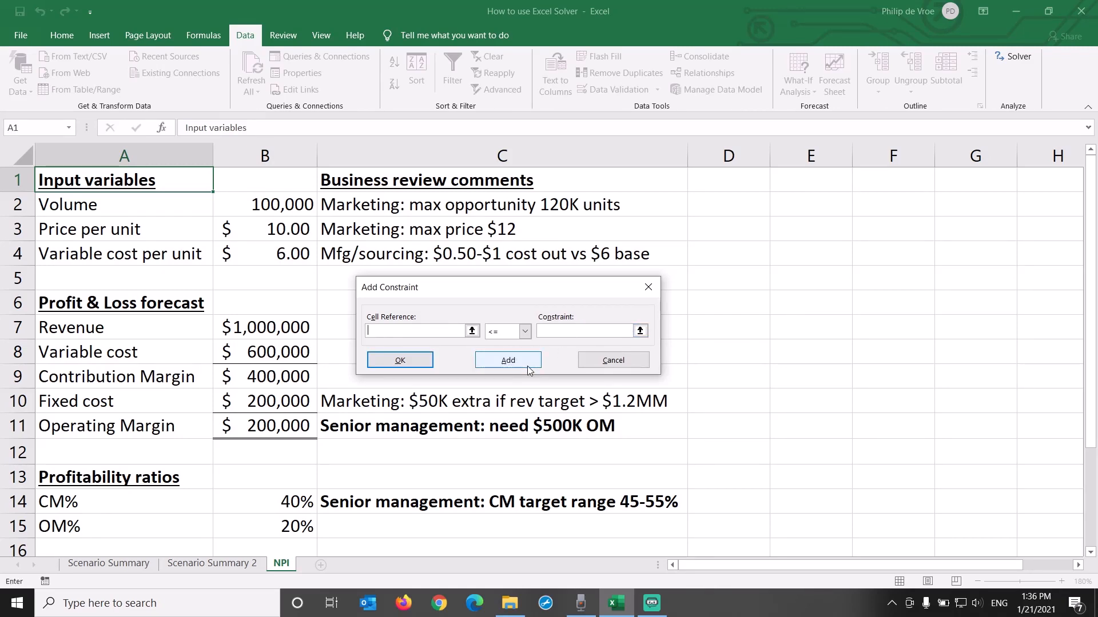
# Step: Add a constraint limiting the price per unit in B3 to <= 12
pyautogui.click(283, 227)
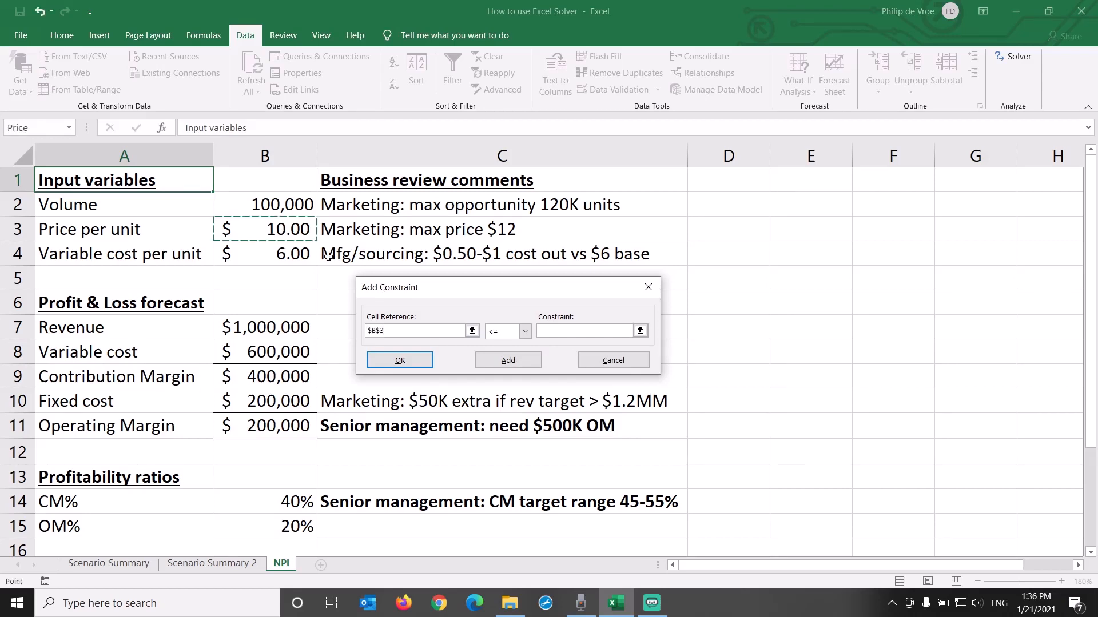
pyautogui.click(551, 331)
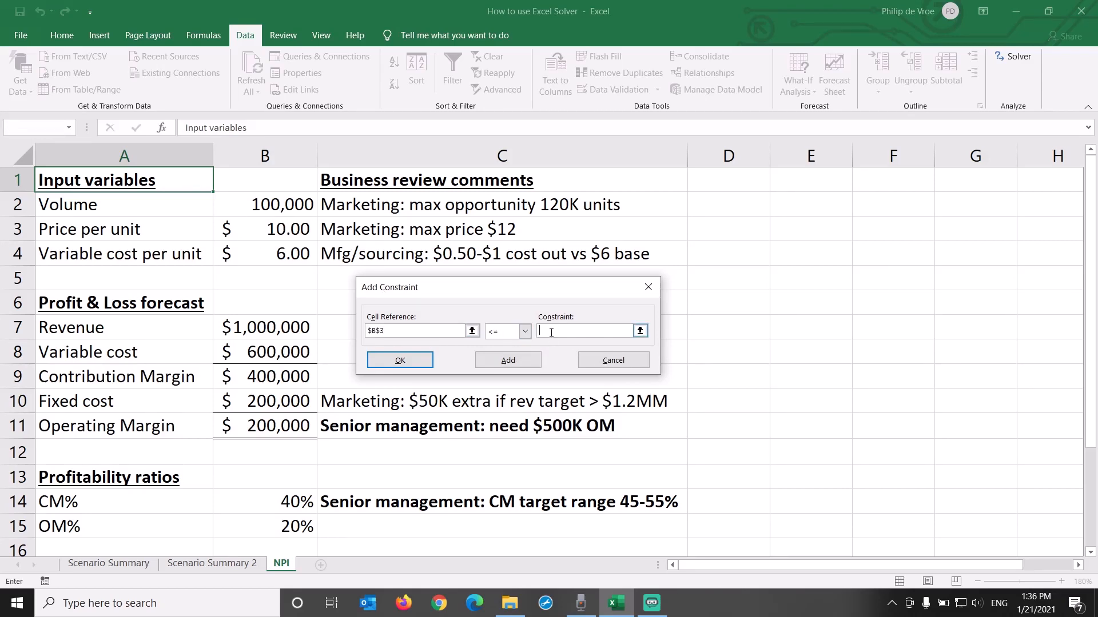
pyautogui.write('12')
pyautogui.click(518, 362)
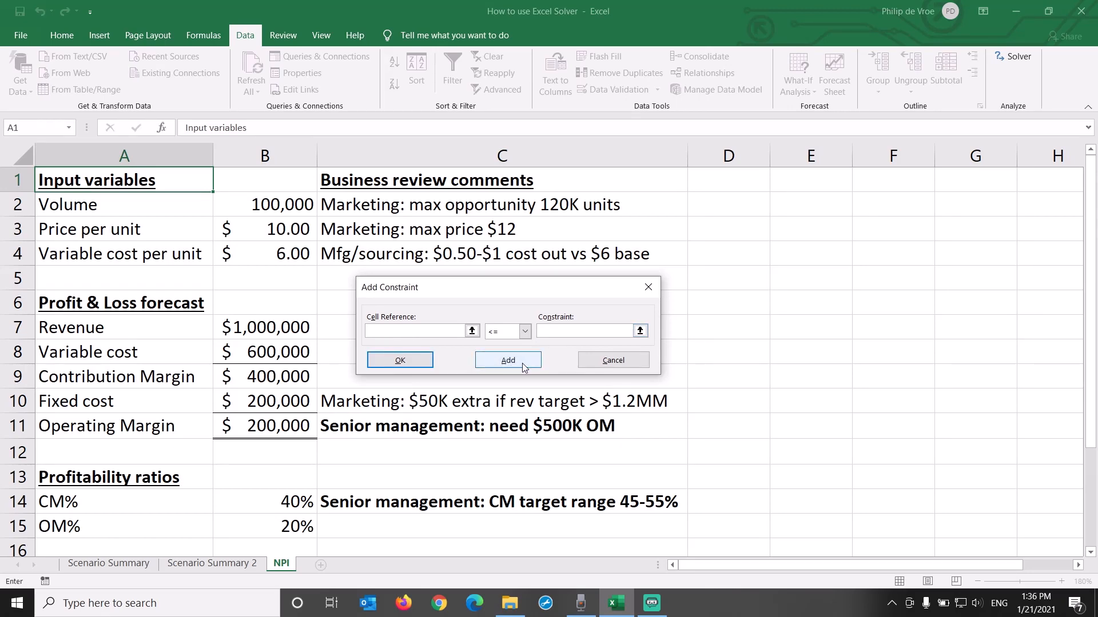
# Step: Add a constraint limiting the variable cost per unit in B4 to <= 5.50
pyautogui.click(289, 253)
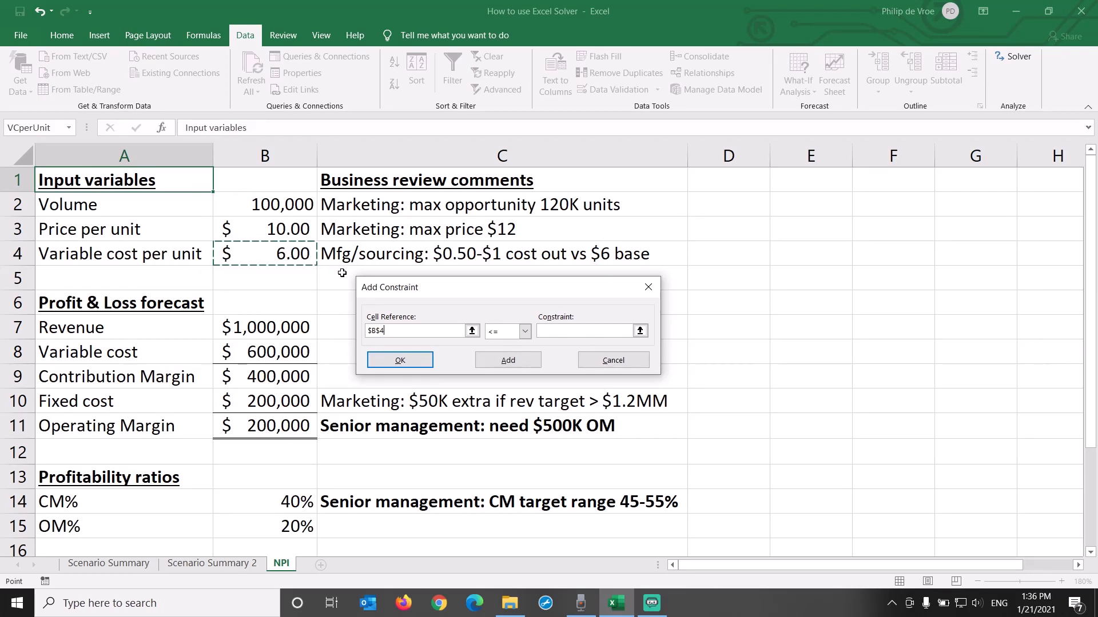
pyautogui.click(571, 332)
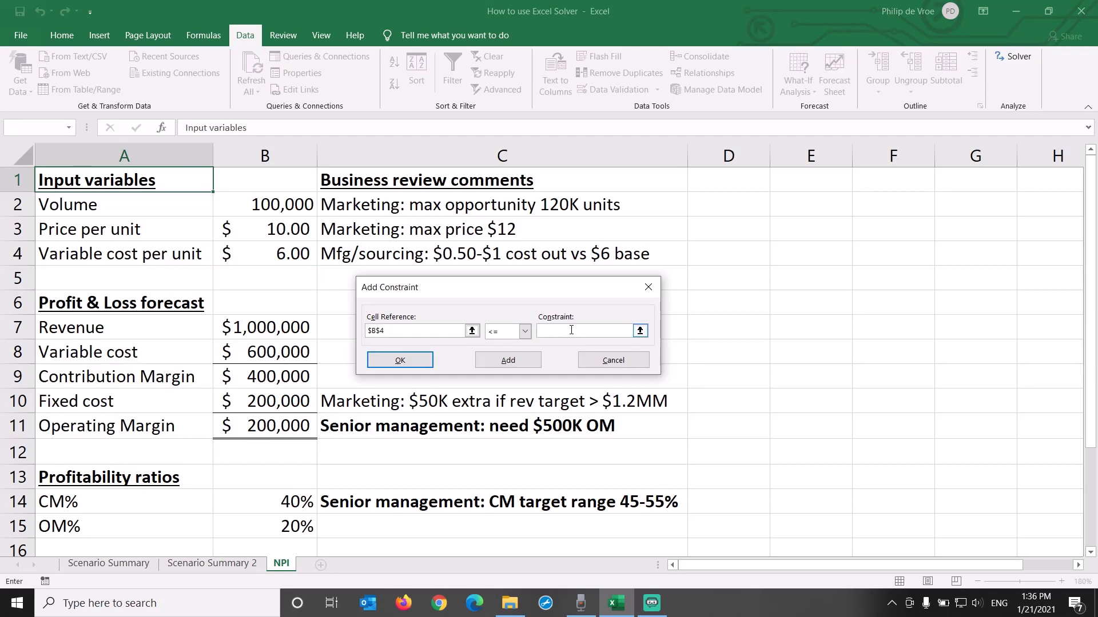
pyautogui.write('5.50')
pyautogui.click(508, 361)
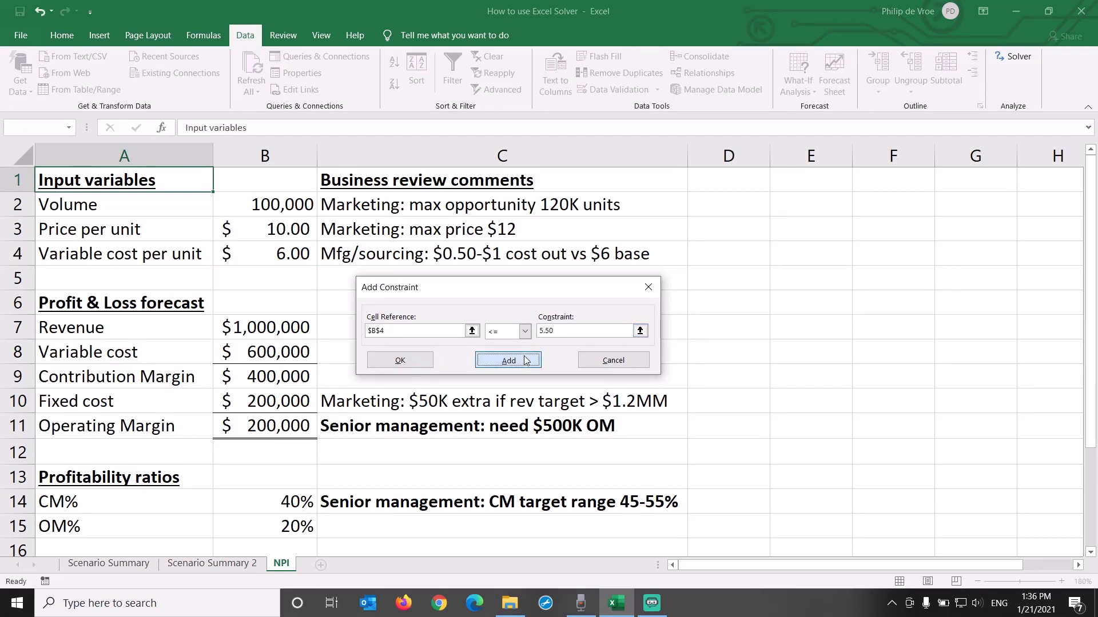
# Step: Add a constraint keeping the variable cost per unit in B4 >= 5 and return to the Solver parameters
pyautogui.click(284, 264)
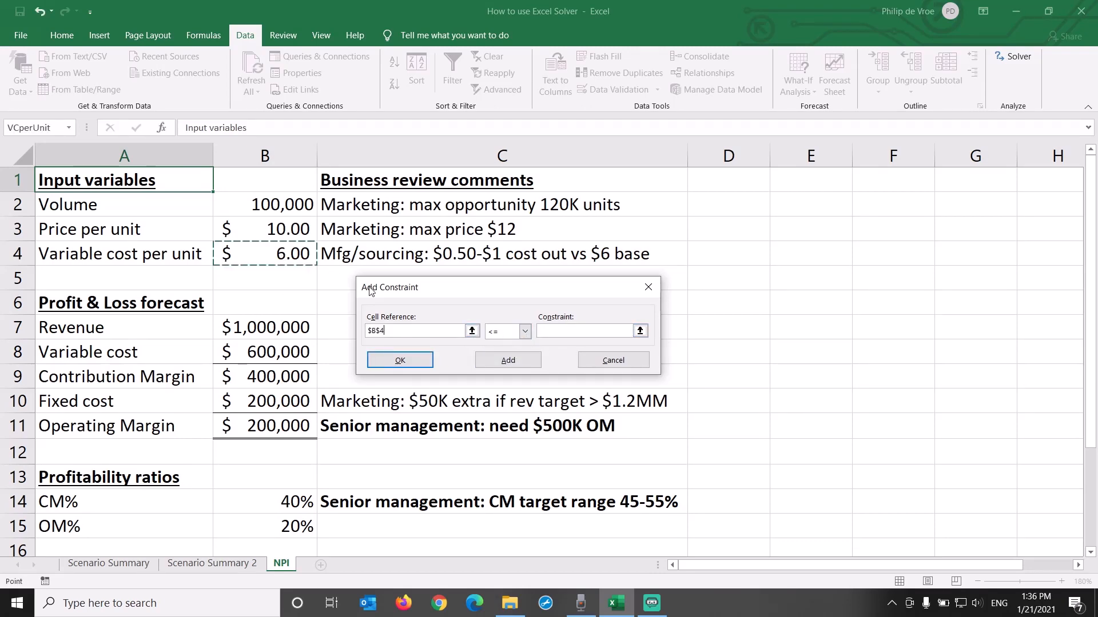
pyautogui.click(524, 331)
pyautogui.click(521, 364)
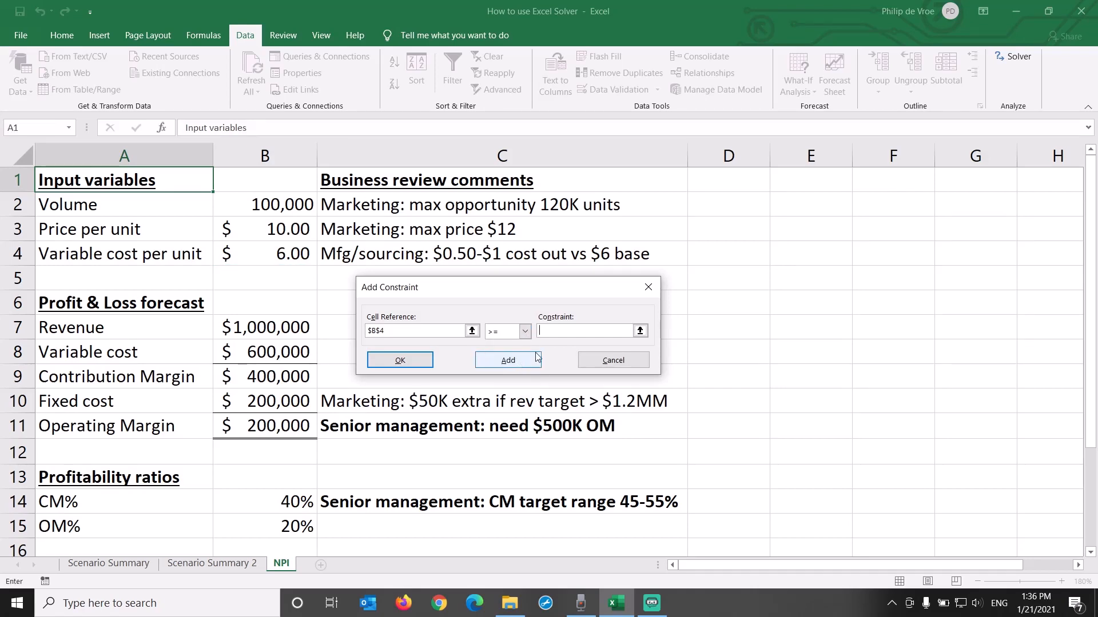
pyautogui.click(560, 332)
pyautogui.write('5')
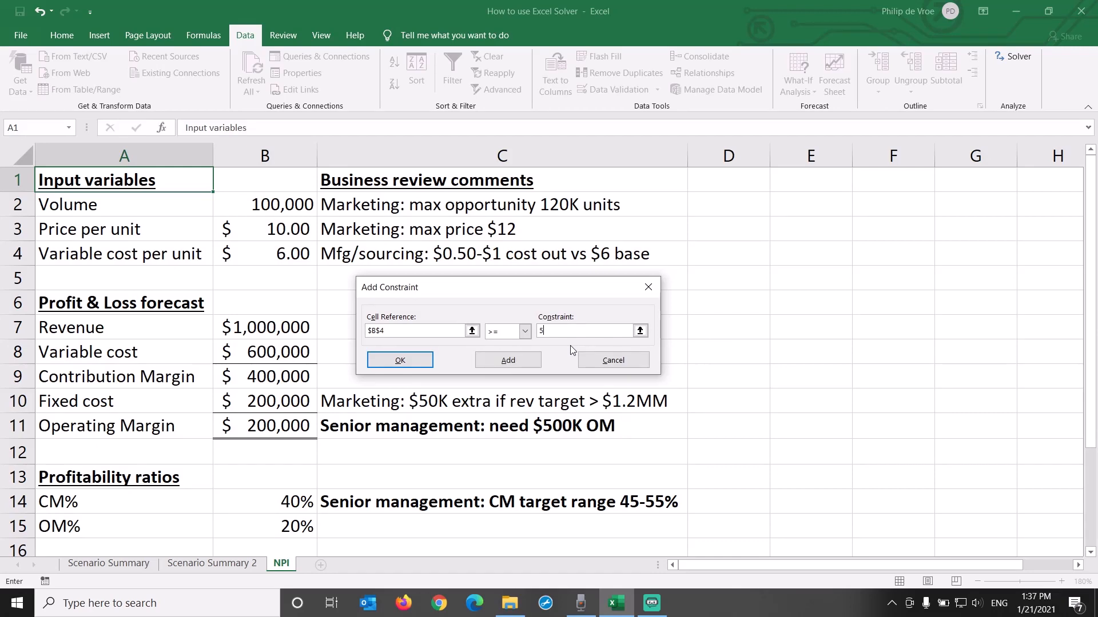
pyautogui.click(399, 361)
# Step: Close Solver and highlight the fixed cost comment in C10 with a yellow fill
pyautogui.moveTo(531, 150); pyautogui.dragTo(935, 109)
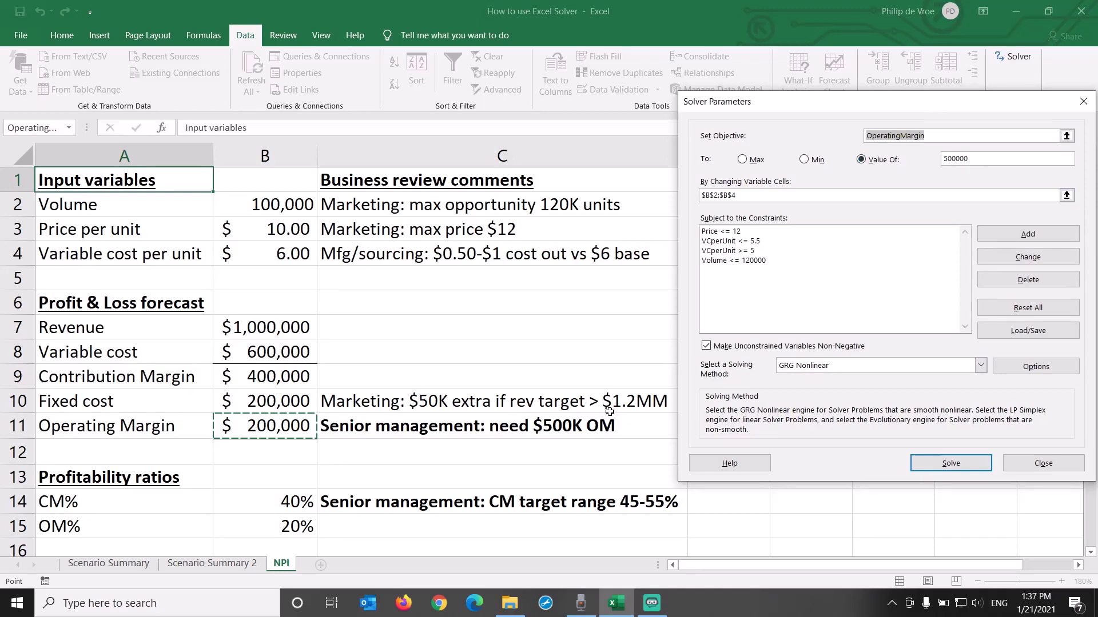
pyautogui.click(1047, 461)
pyautogui.click(598, 402)
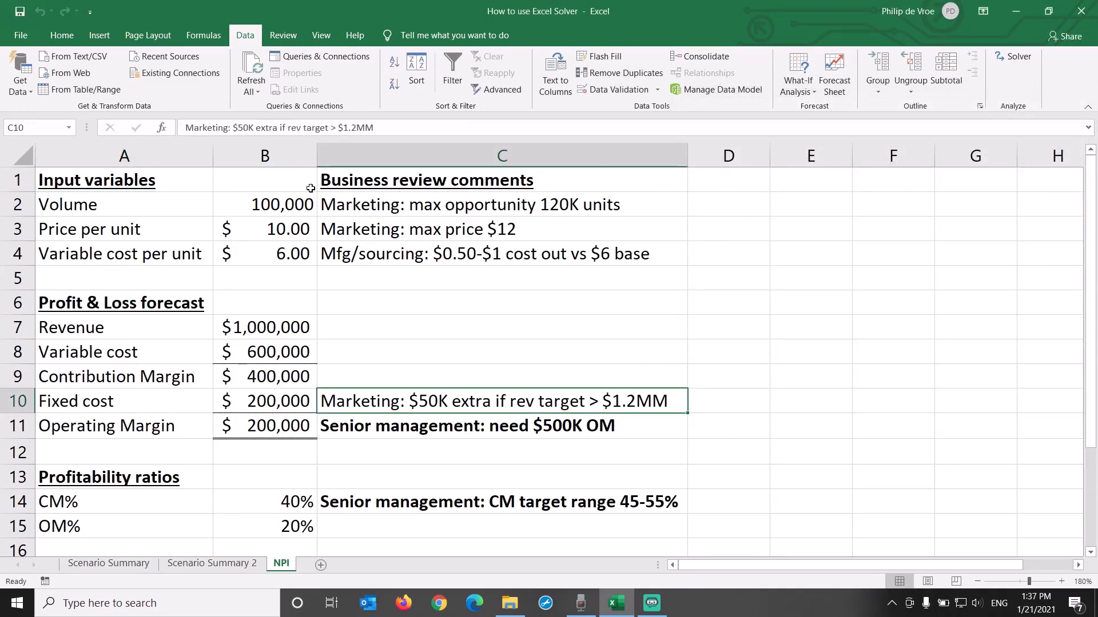
pyautogui.click(63, 35)
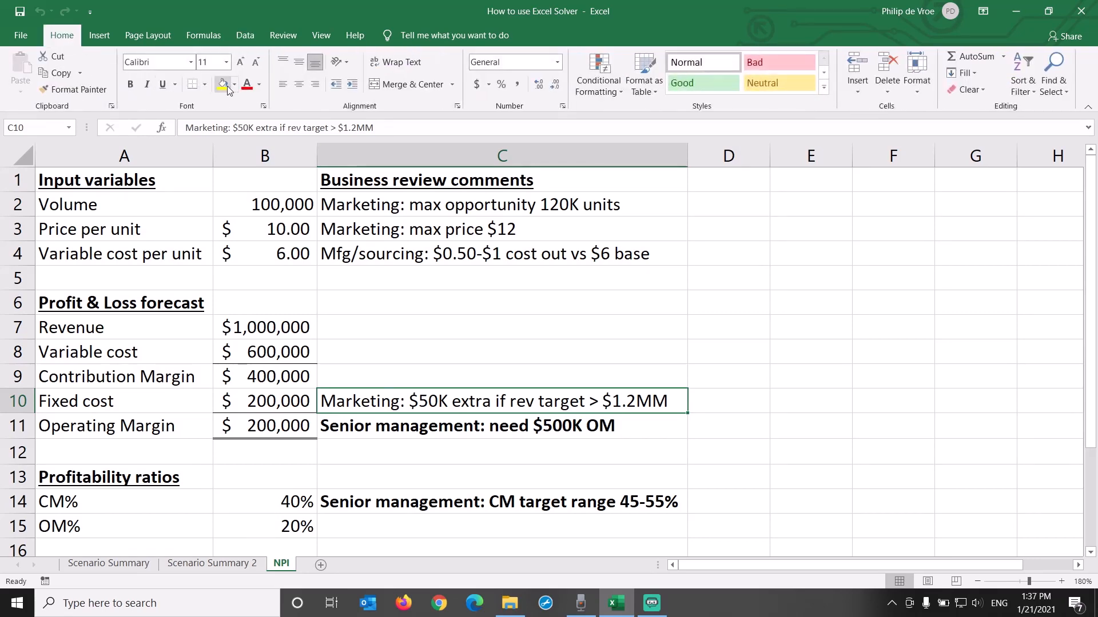
pyautogui.click(222, 84)
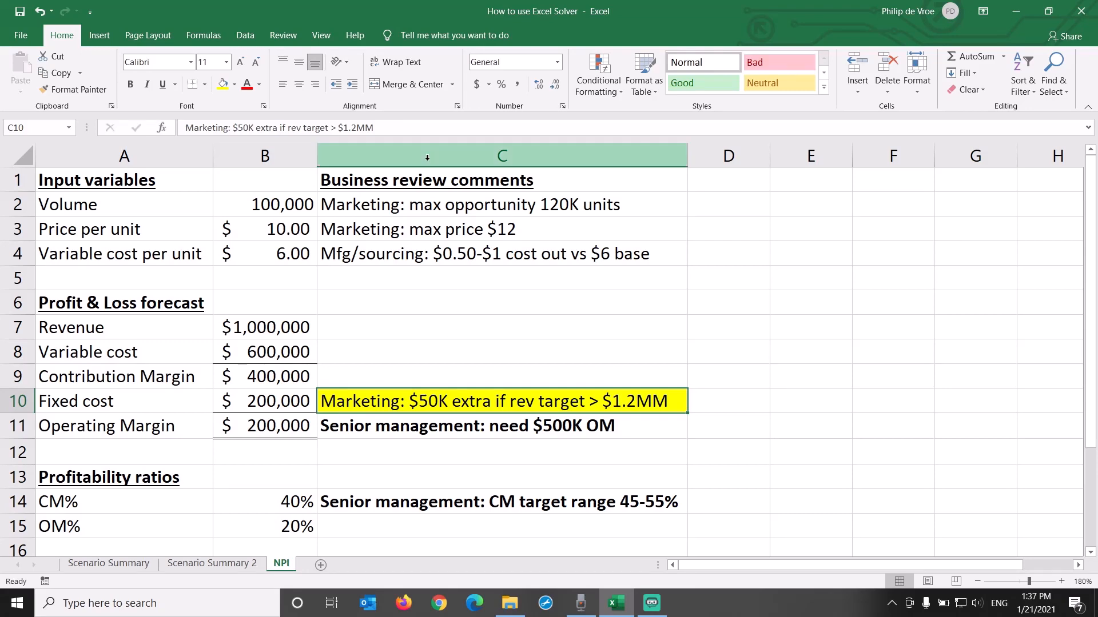
# Step: Reopen Solver and add a constraint keeping the CM% in B14 >= 45%
pyautogui.click(245, 35)
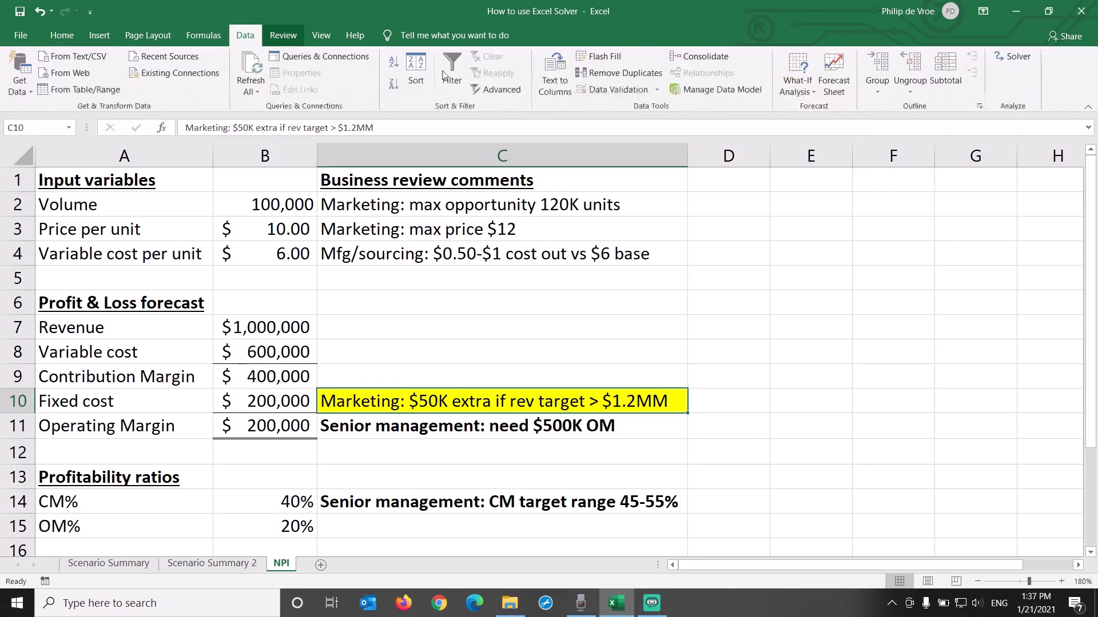
pyautogui.click(1015, 57)
pyautogui.moveTo(888, 105); pyautogui.dragTo(940, 180)
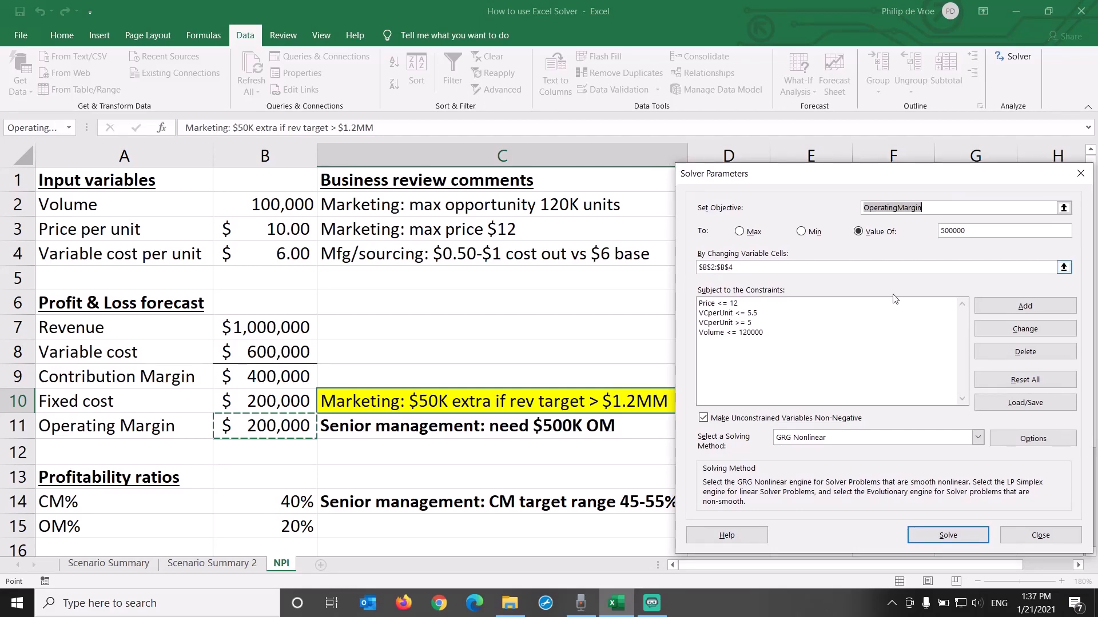
pyautogui.click(1047, 309)
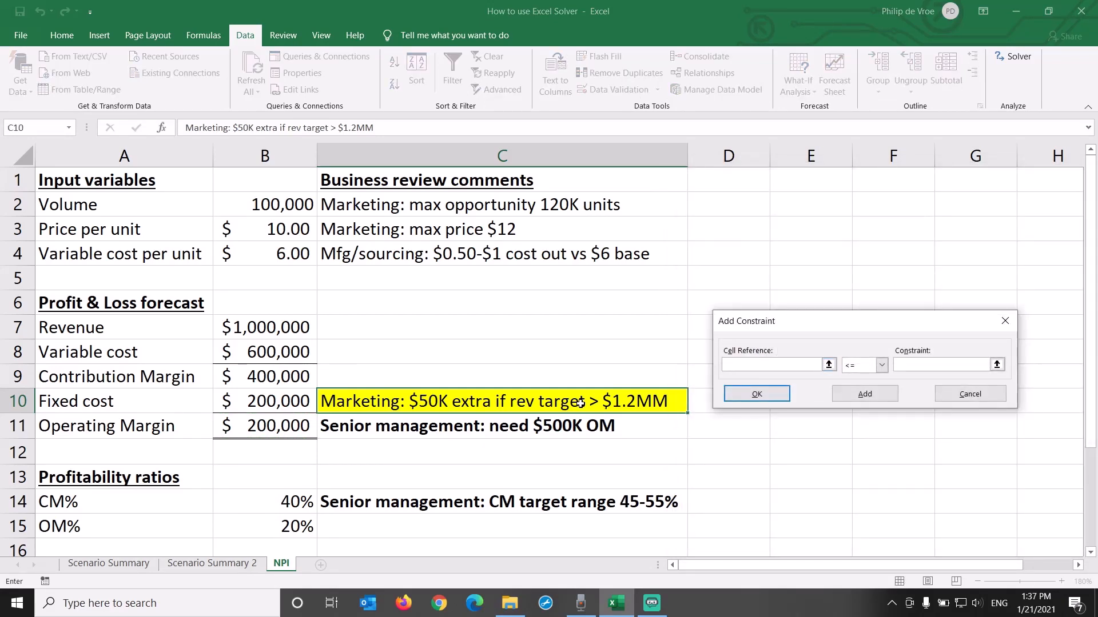
pyautogui.click(290, 502)
pyautogui.click(881, 365)
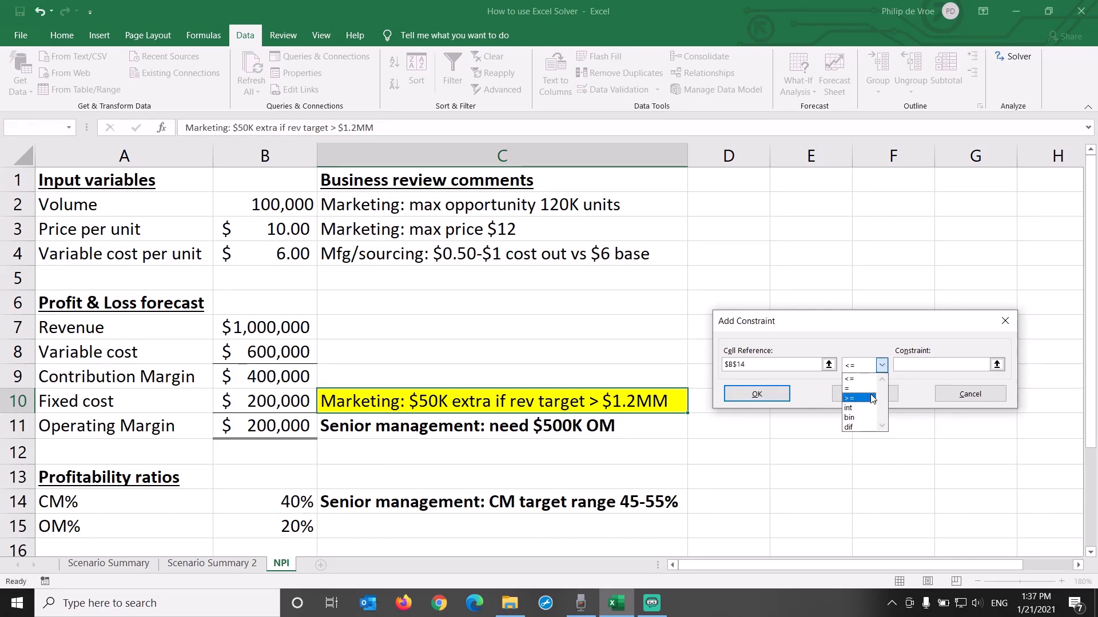
pyautogui.click(871, 398)
pyautogui.click(907, 365)
pyautogui.write('45')
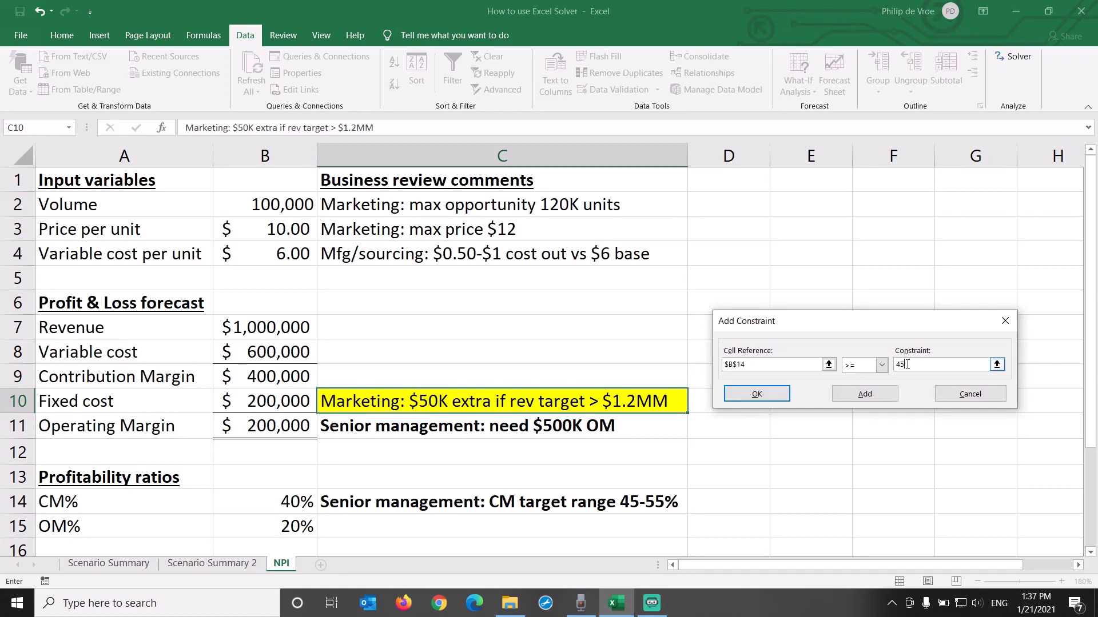
pyautogui.write('%')
pyautogui.click(864, 392)
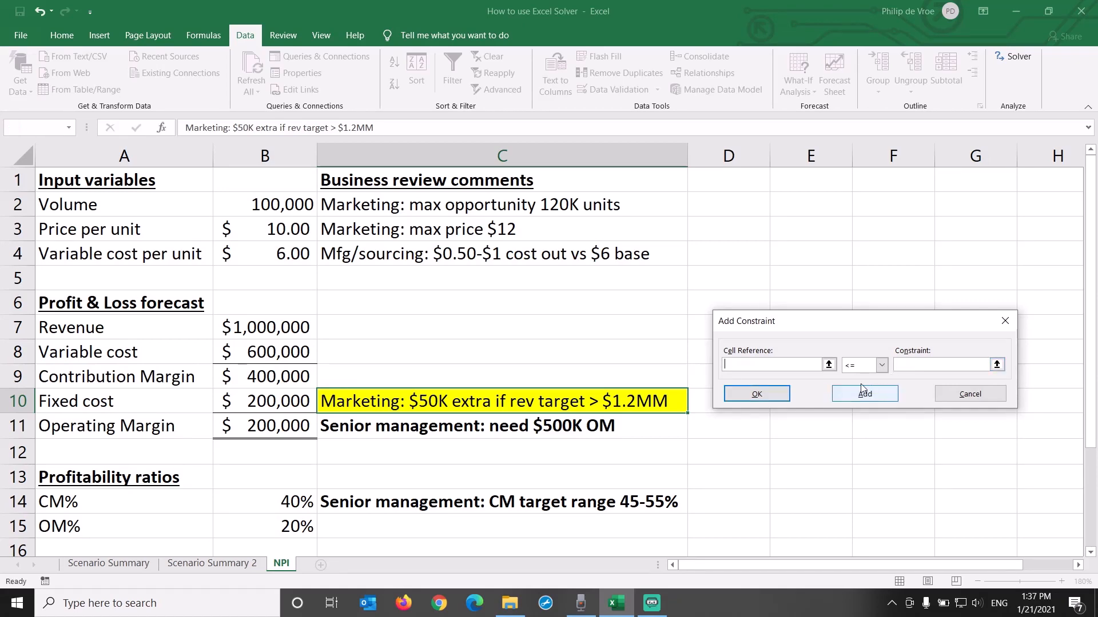
# Step: Add a constraint limiting the CM% in B14 to <= 55% and return to the Solver parameters
pyautogui.click(280, 500)
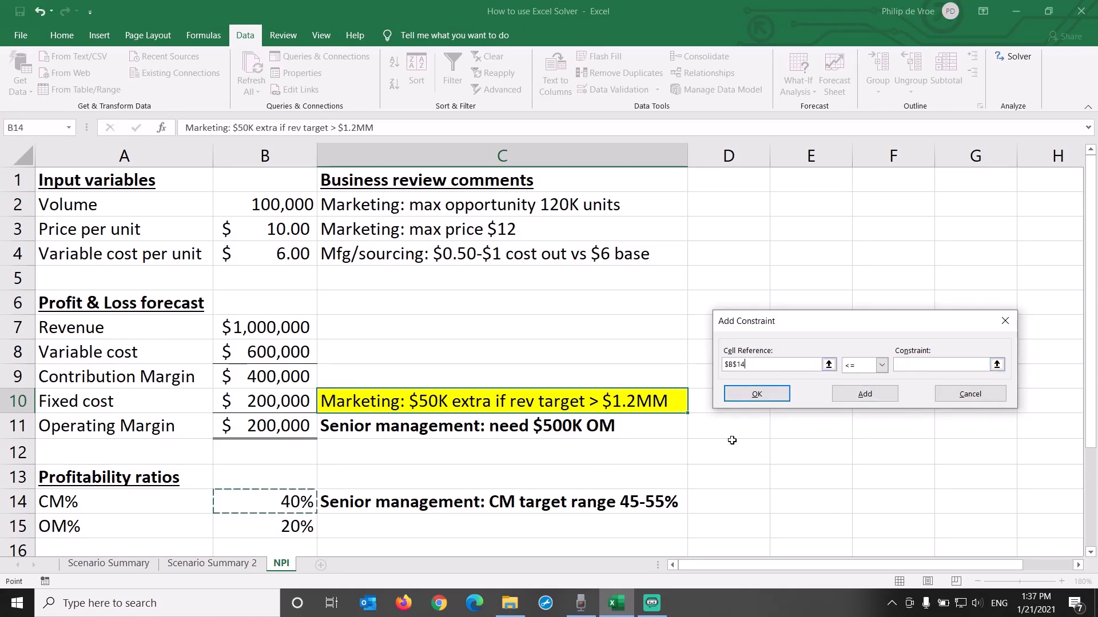
pyautogui.click(917, 363)
pyautogui.write('55%')
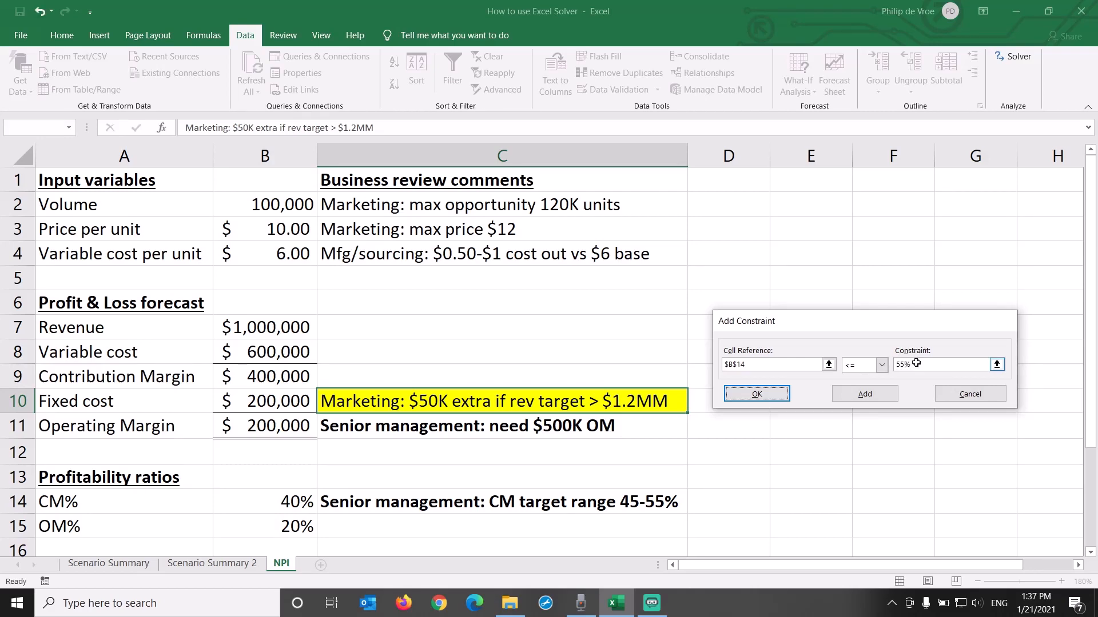
pyautogui.press('Return')
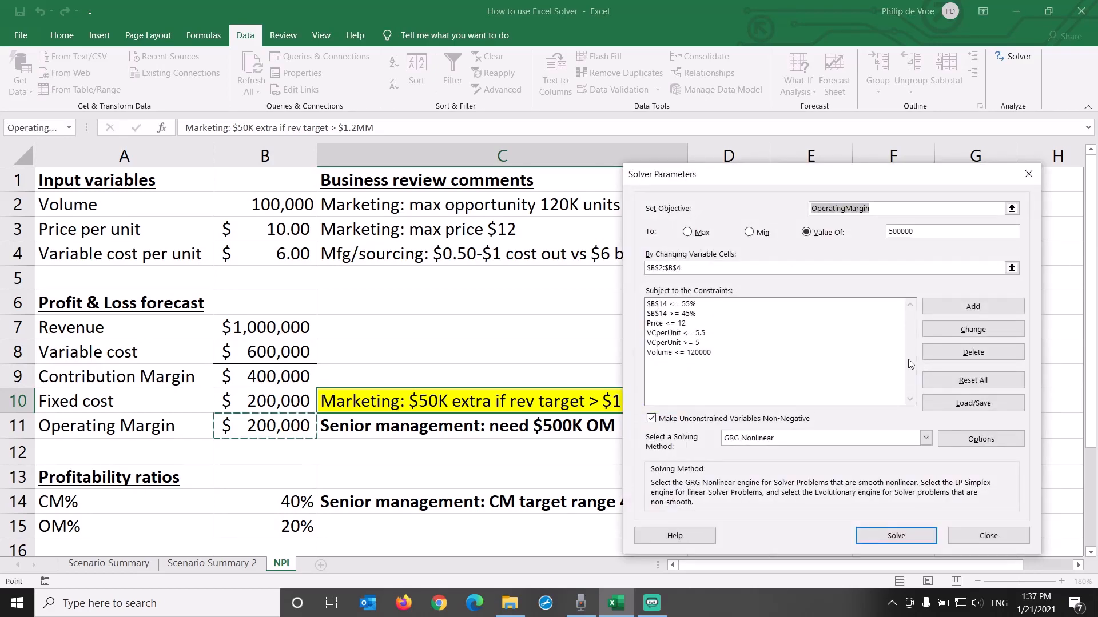
# Step: Review the price, variable cost, volume and CM% entries in the Solver constraint list, and close Solver
pyautogui.click(699, 325)
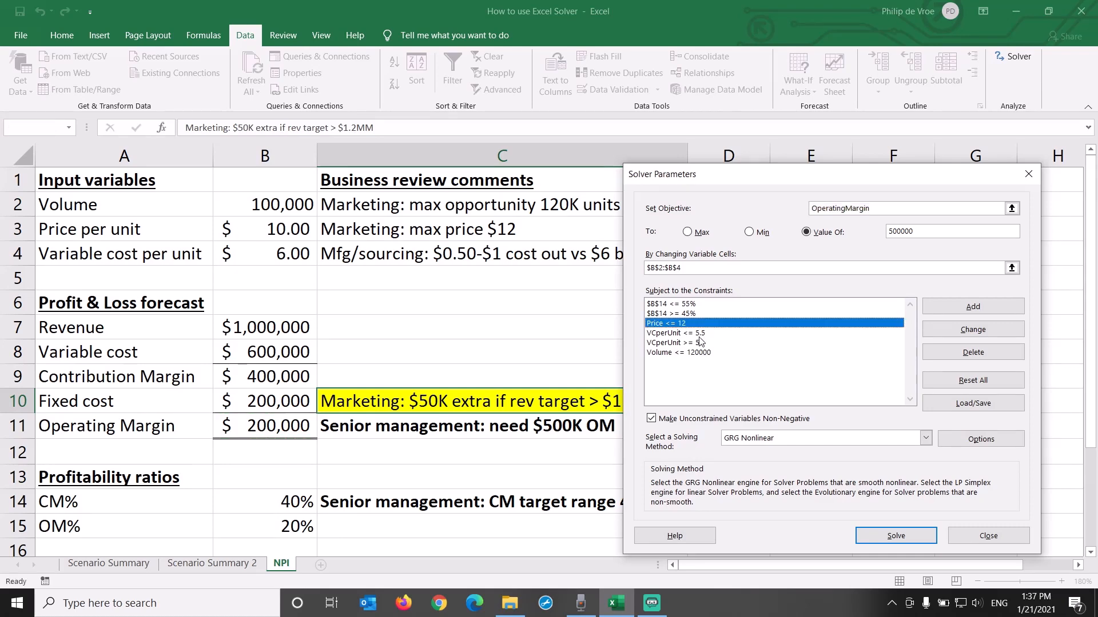
pyautogui.click(702, 334)
pyautogui.click(703, 352)
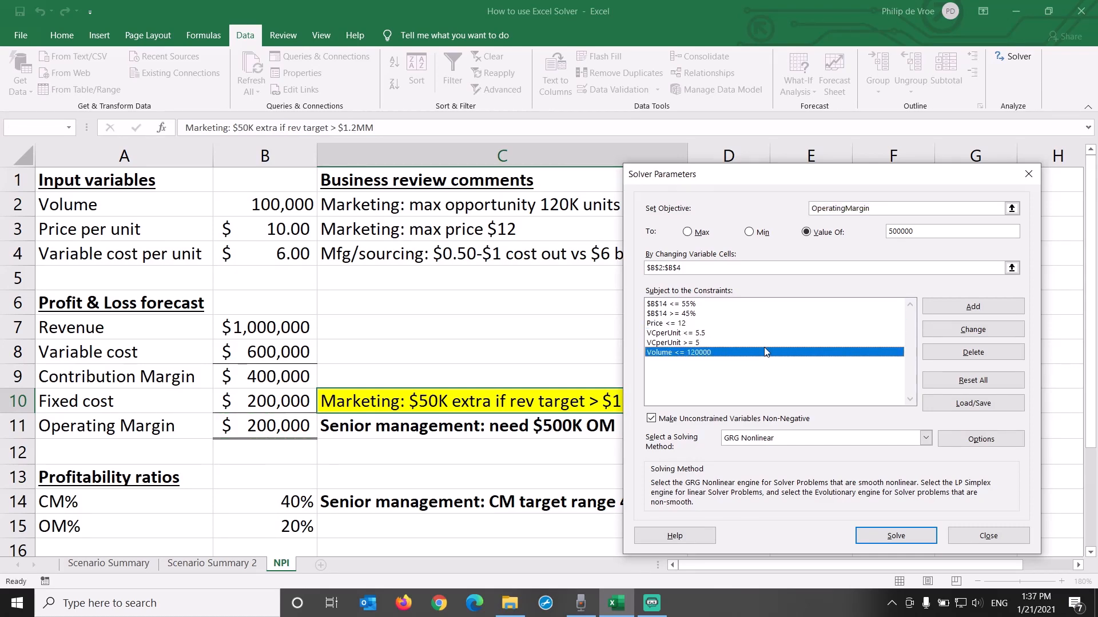
pyautogui.click(709, 314)
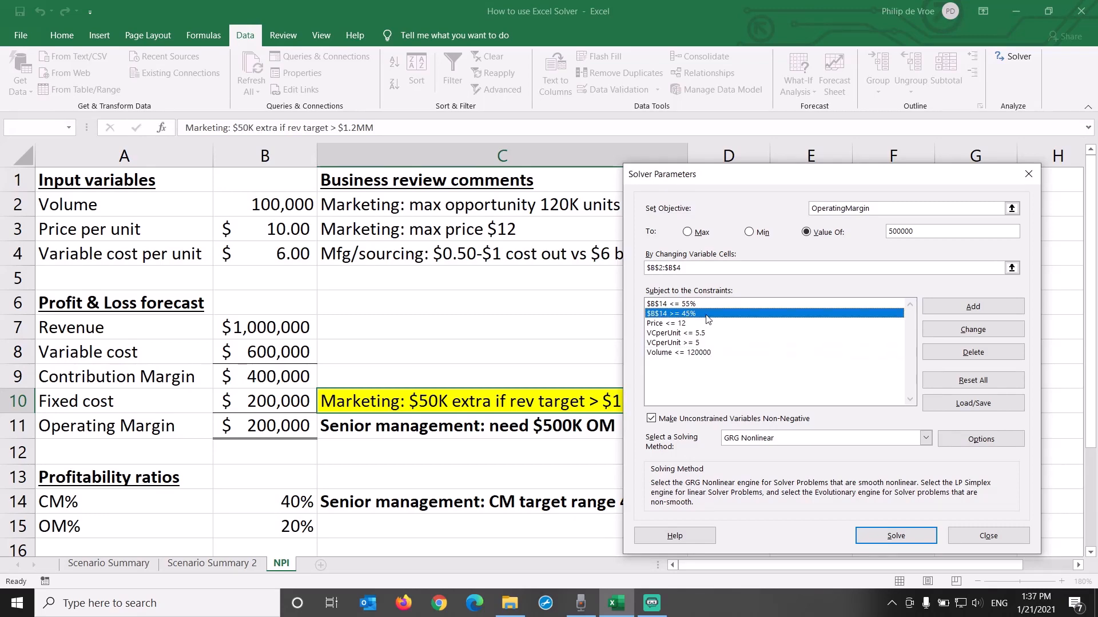
pyautogui.click(707, 304)
pyautogui.click(709, 315)
pyautogui.click(713, 304)
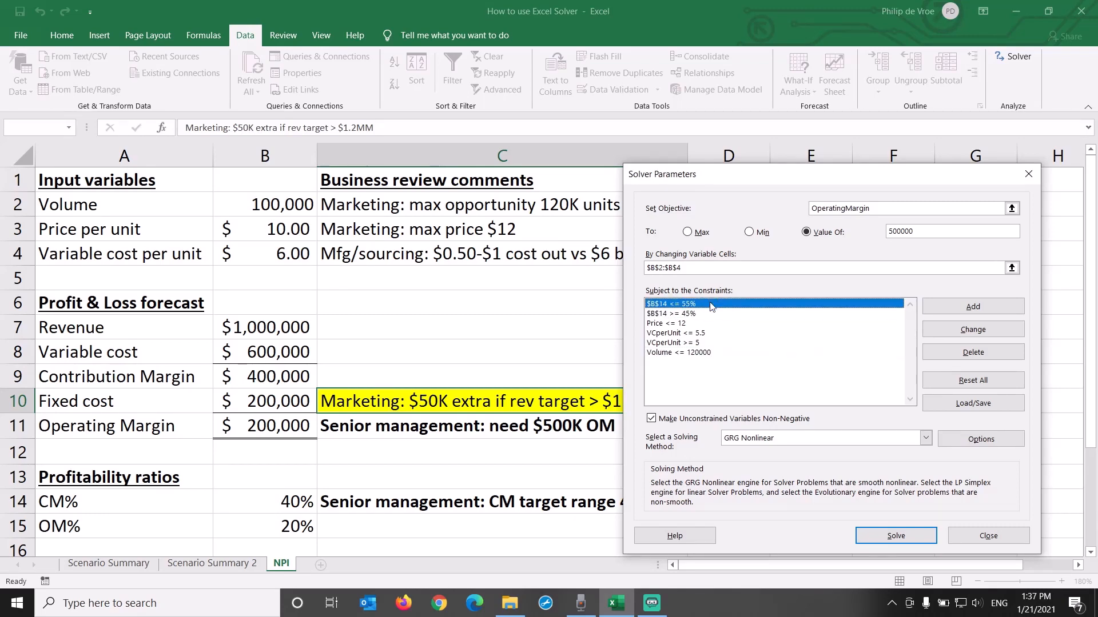
pyautogui.click(712, 315)
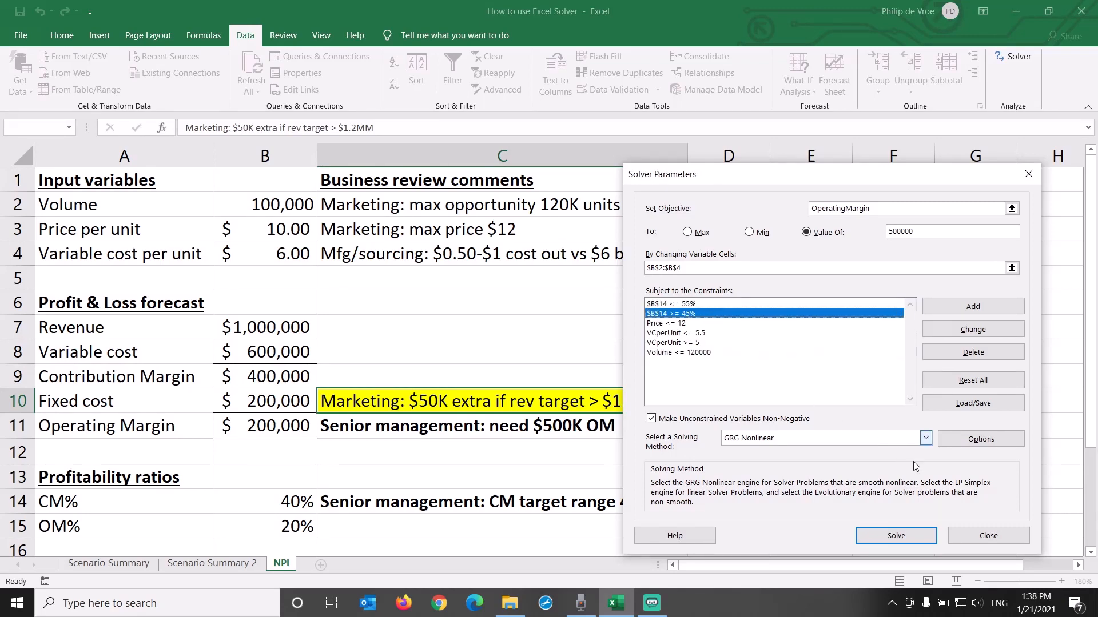
pyautogui.click(992, 538)
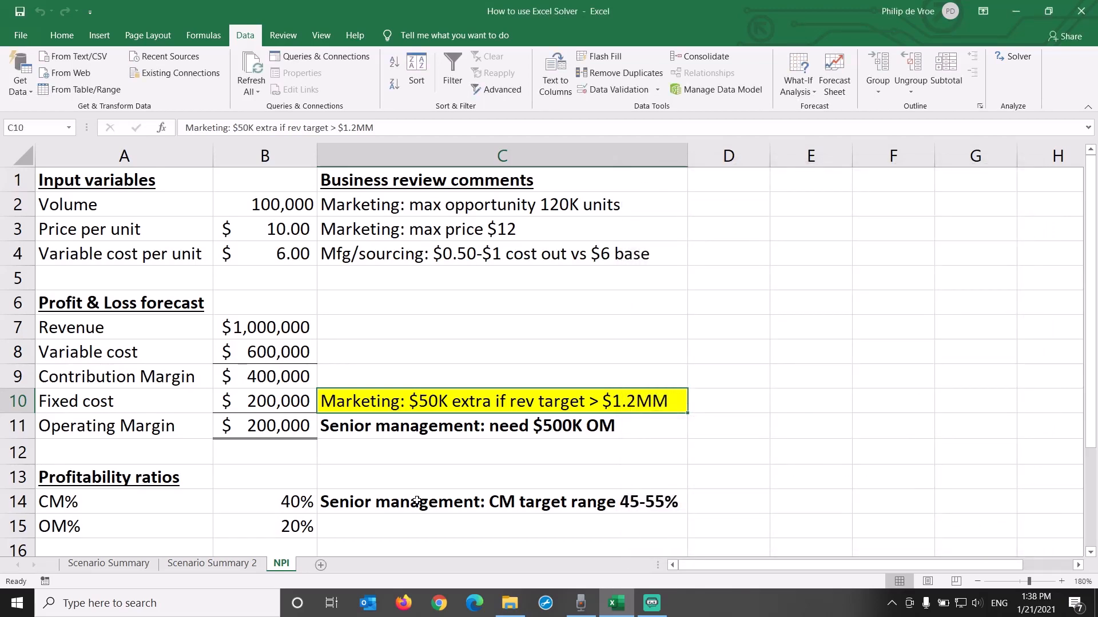
# Step: Name the CM% cell B14 CMpercentage
pyautogui.click(265, 505)
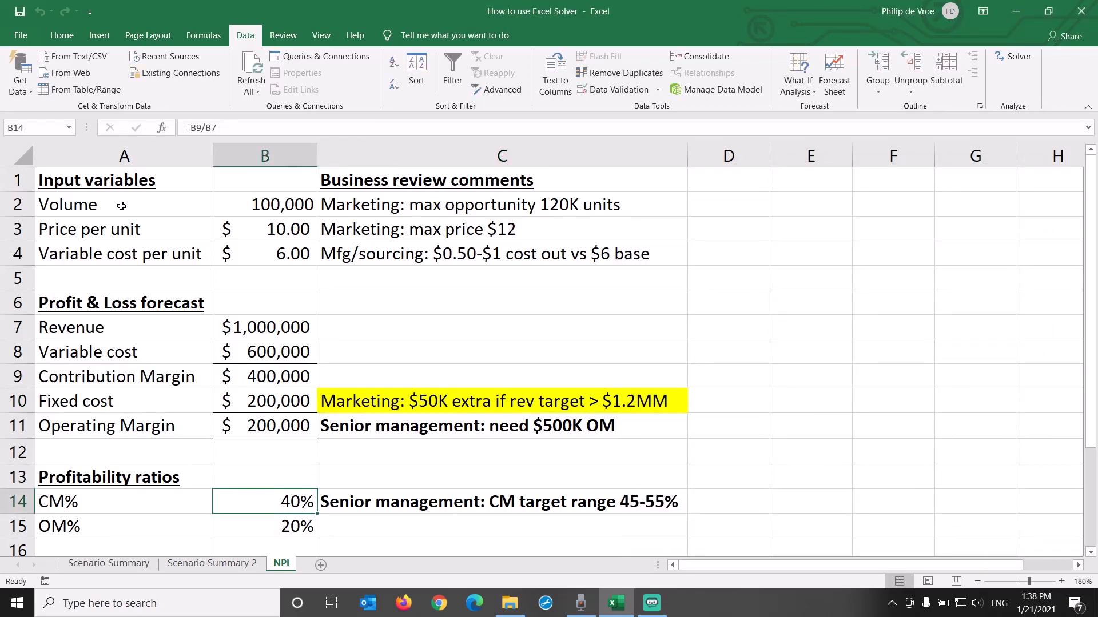
pyautogui.click(36, 128)
pyautogui.write('CMpercentage')
pyautogui.press('Return')
# Step: Reopen Solver and solve for an OperatingMargin of 500000 by changing B2:B4 under the listed constraints
pyautogui.click(1020, 57)
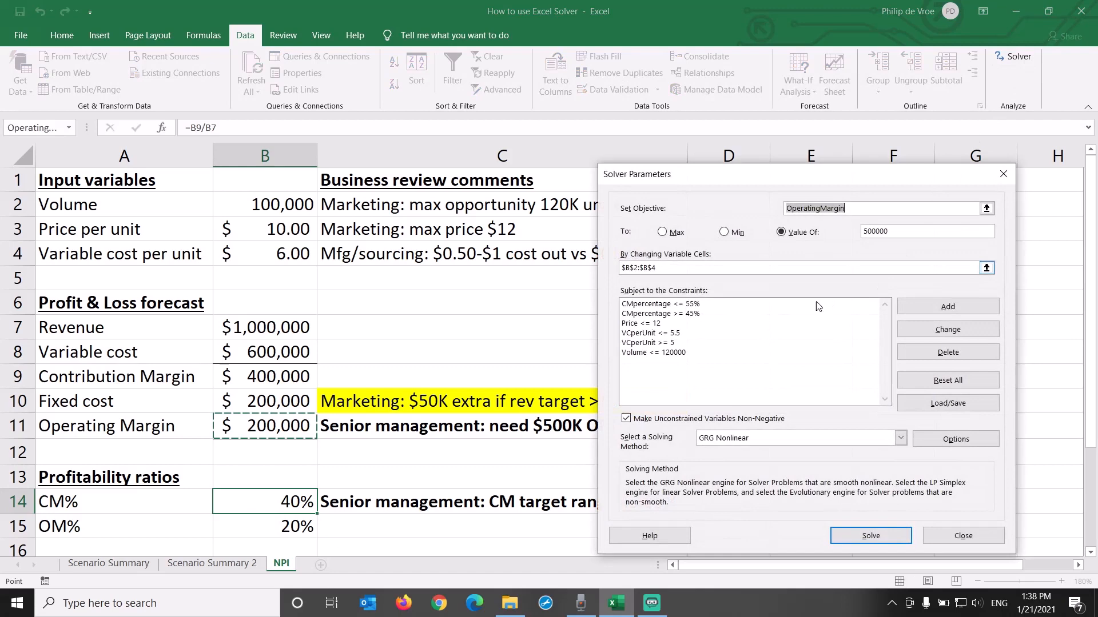
pyautogui.click(718, 304)
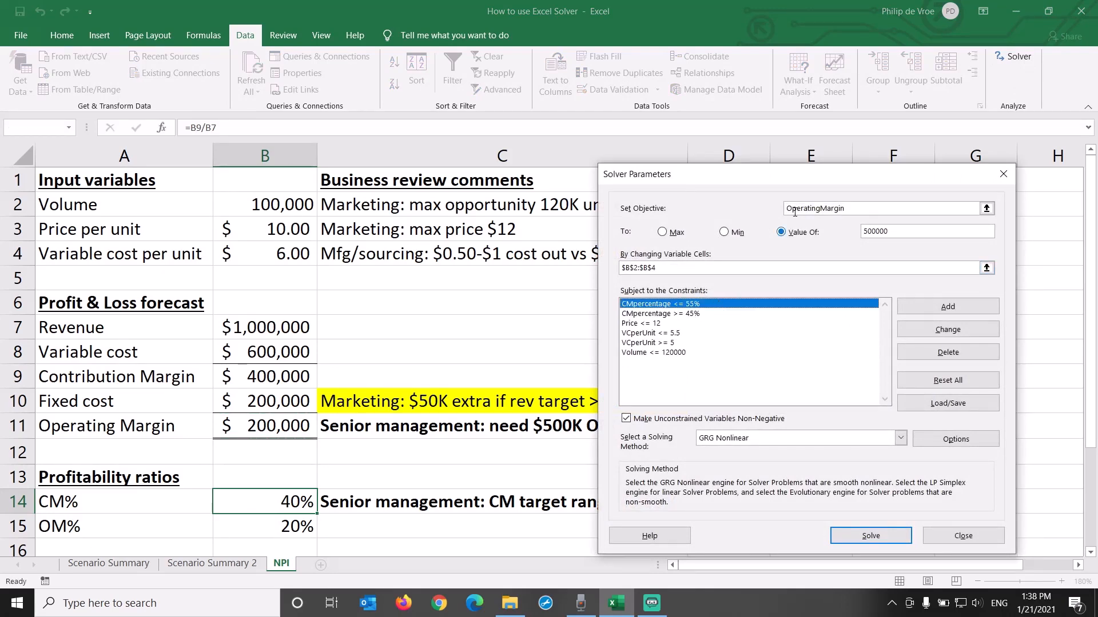
pyautogui.moveTo(811, 179); pyautogui.dragTo(882, 161)
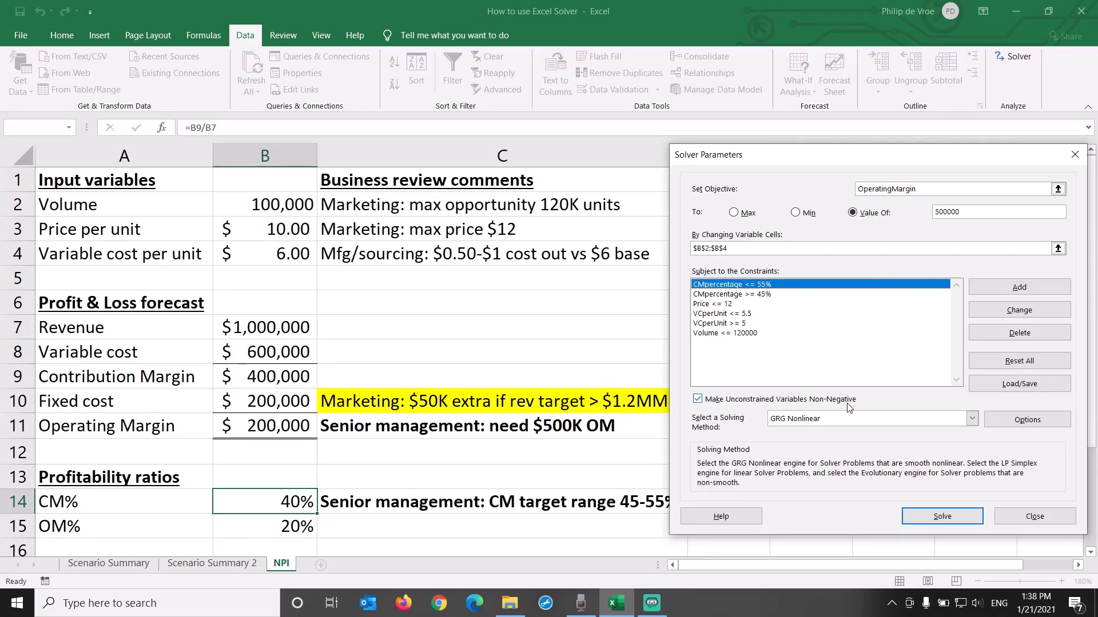
pyautogui.click(913, 518)
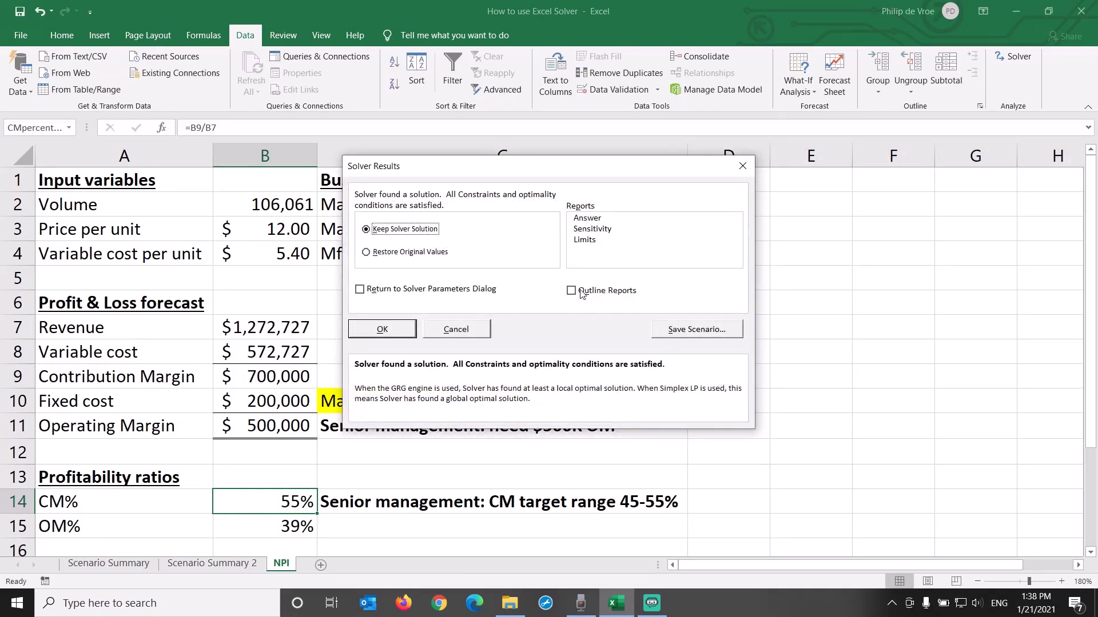
pyautogui.moveTo(532, 171); pyautogui.dragTo(706, 179)
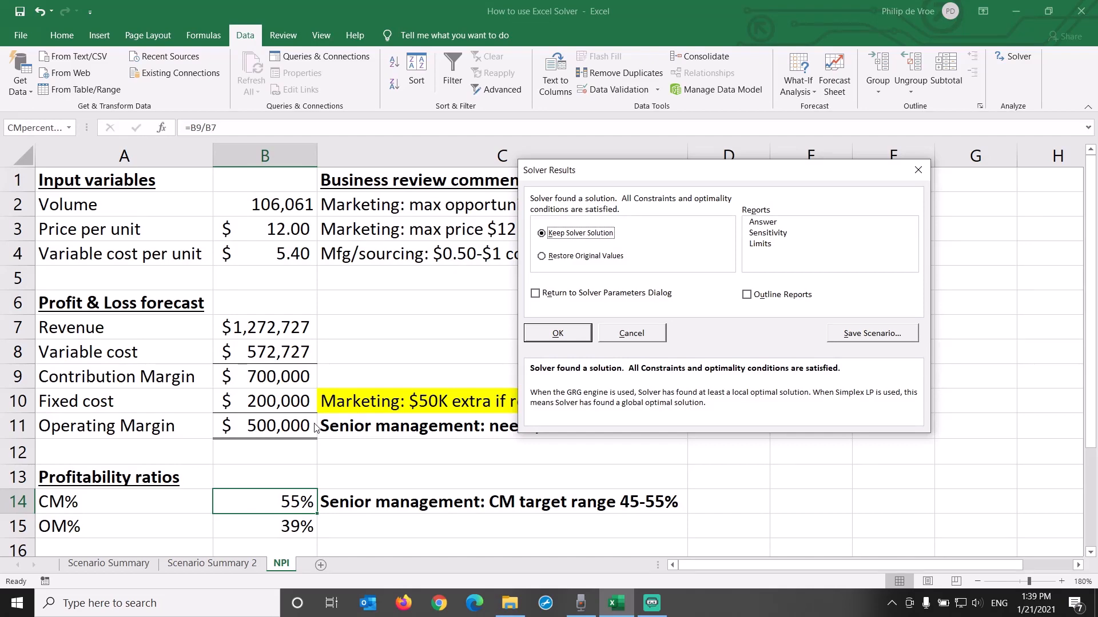
pyautogui.moveTo(693, 172); pyautogui.dragTo(815, 178)
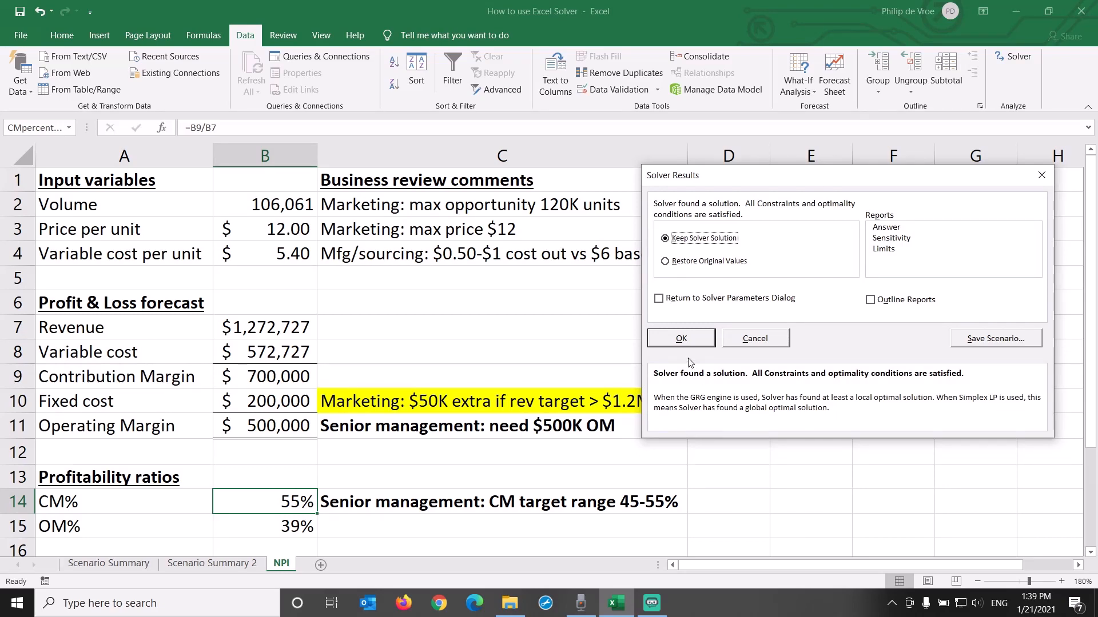
# Step: Save the Solver result as a scenario named "$500K OM v1"
pyautogui.click(979, 339)
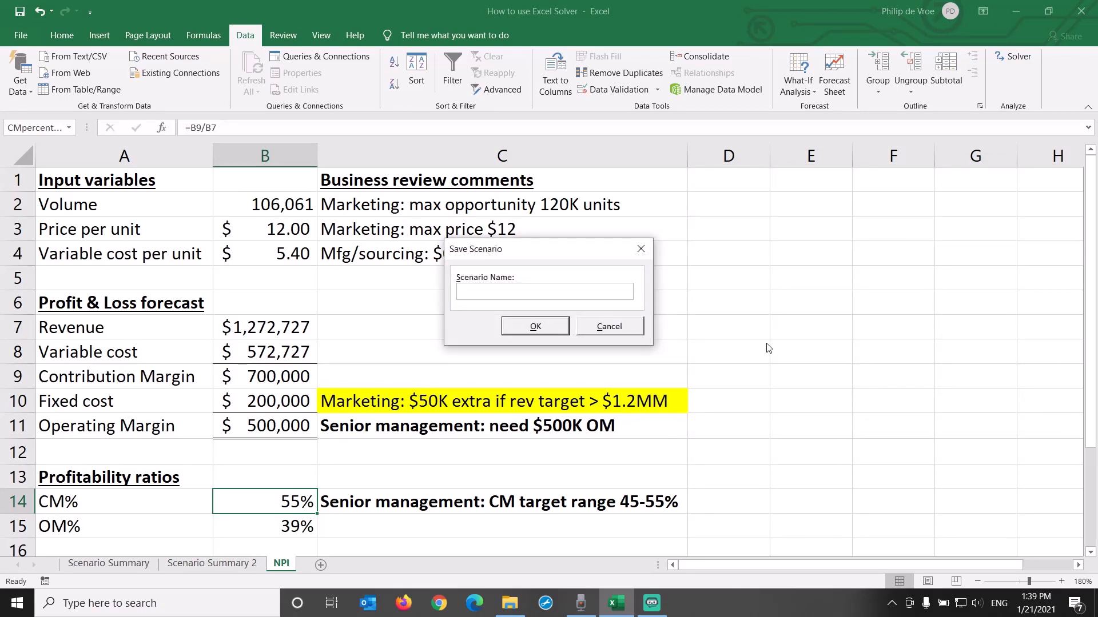
pyautogui.write('$500K OM v1')
pyautogui.click(535, 326)
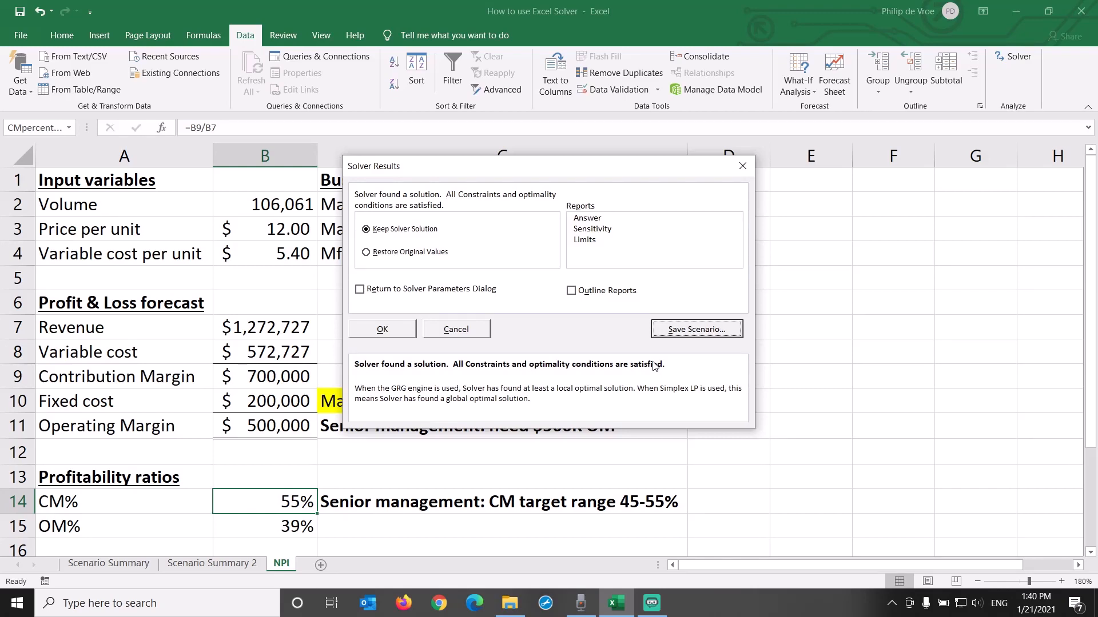
# Step: Keep the Solver solution with an Answer report and open the new report sheet
pyautogui.click(610, 221)
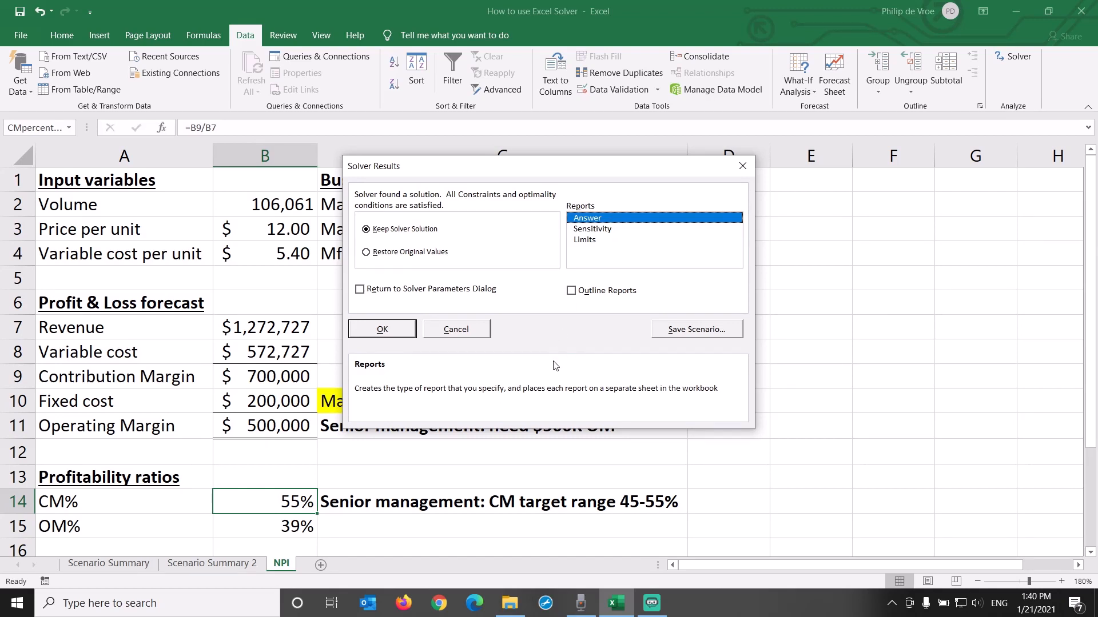
pyautogui.click(391, 333)
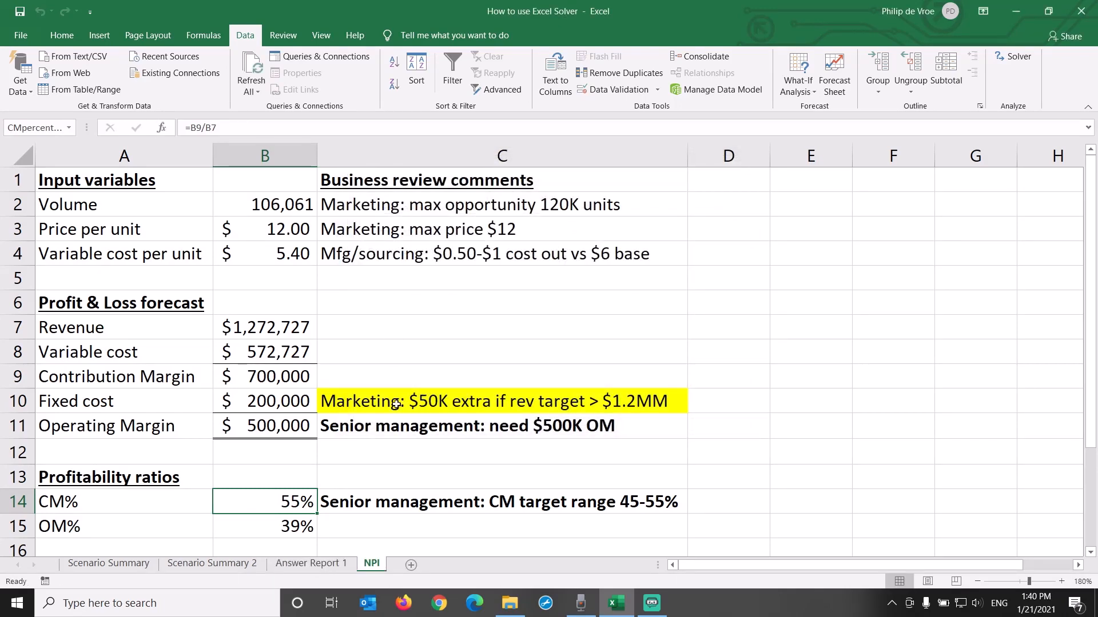
pyautogui.click(317, 566)
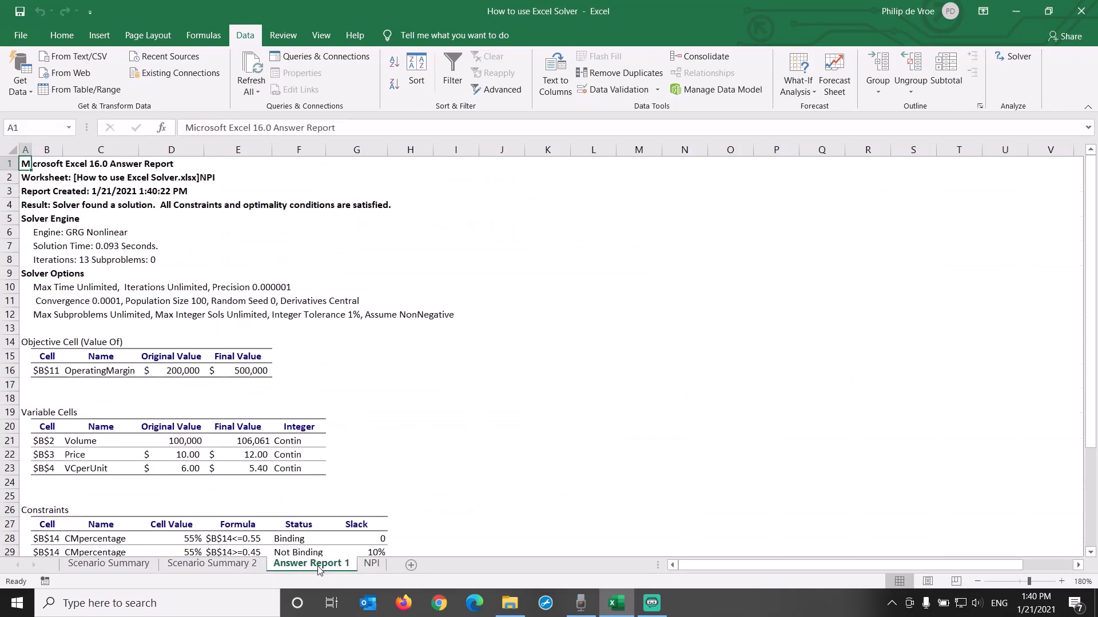
# Step: Compare the original and final values of operating margin, volume, price and variable cost in the answer report, and look over its Constraints table
pyautogui.scroll(-4, 602, 387)
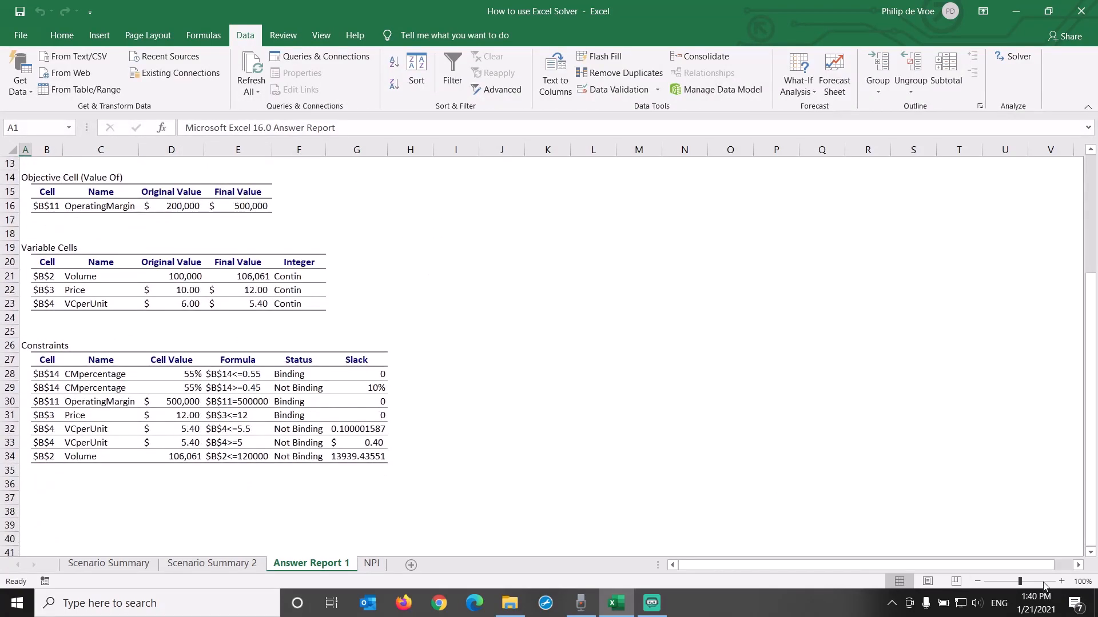
pyautogui.click(1062, 581)
pyautogui.scroll(-1, 663, 433)
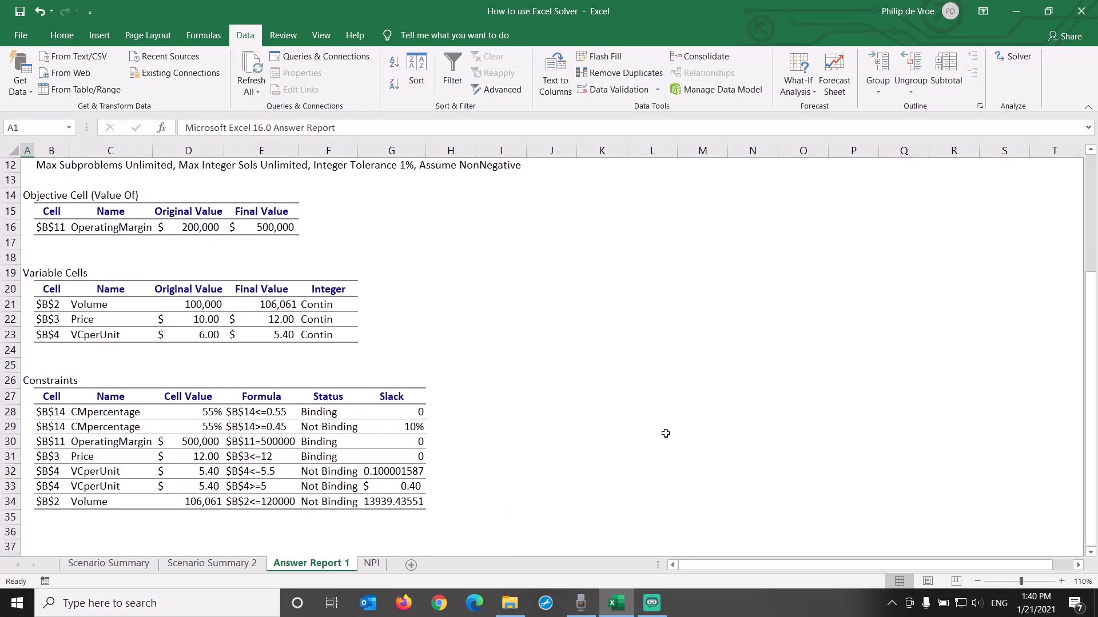
pyautogui.click(194, 228)
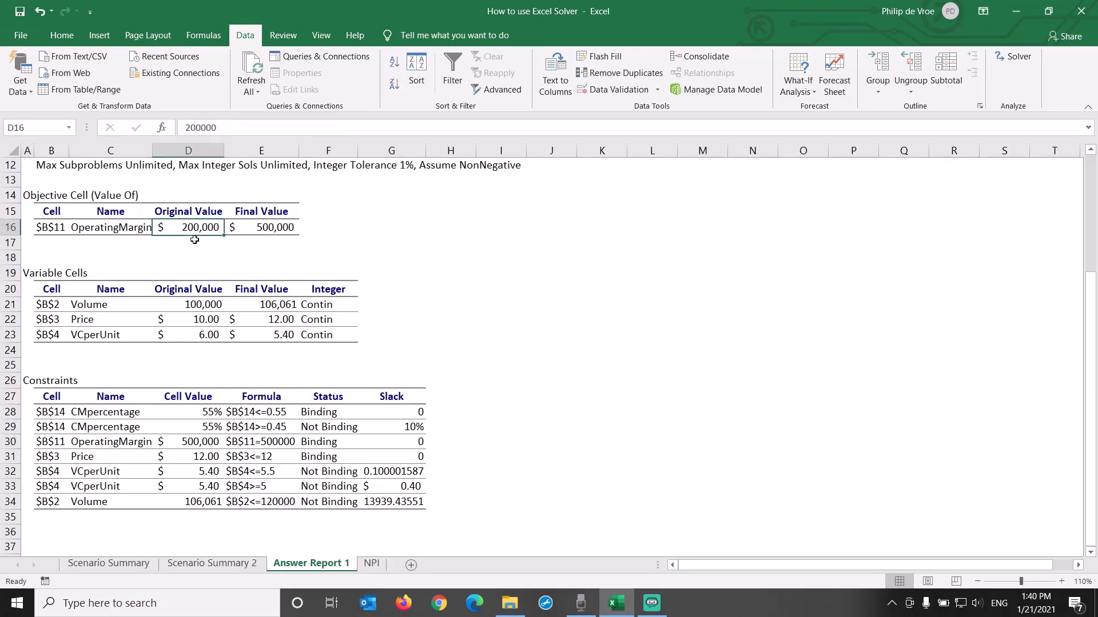
pyautogui.press('Right')
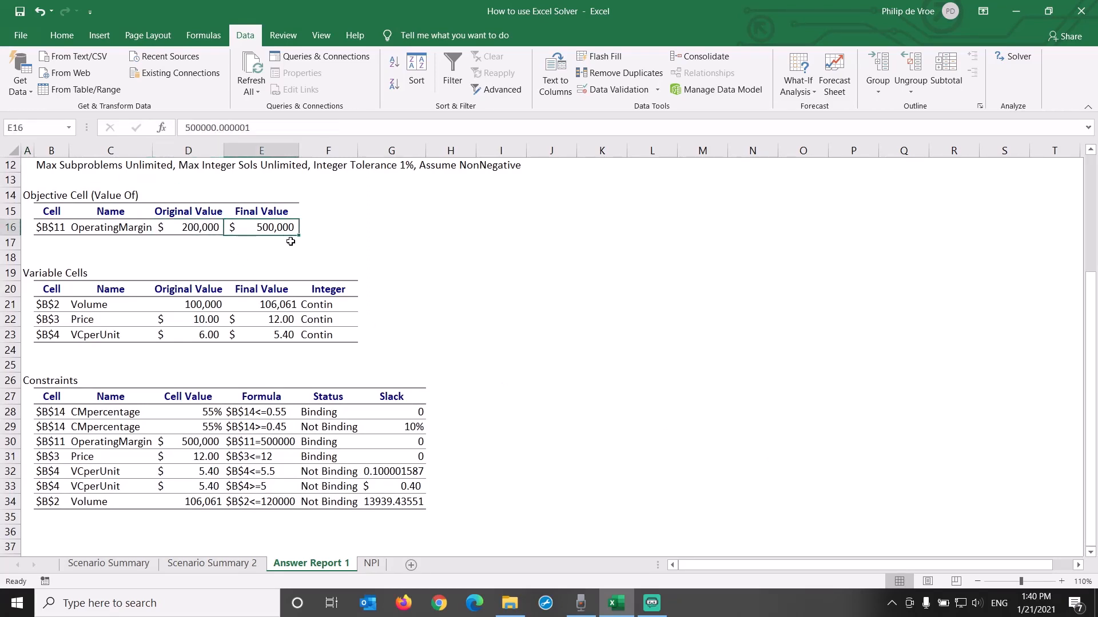
pyautogui.press('Left')
pyautogui.press('Right')
pyautogui.press('Left')
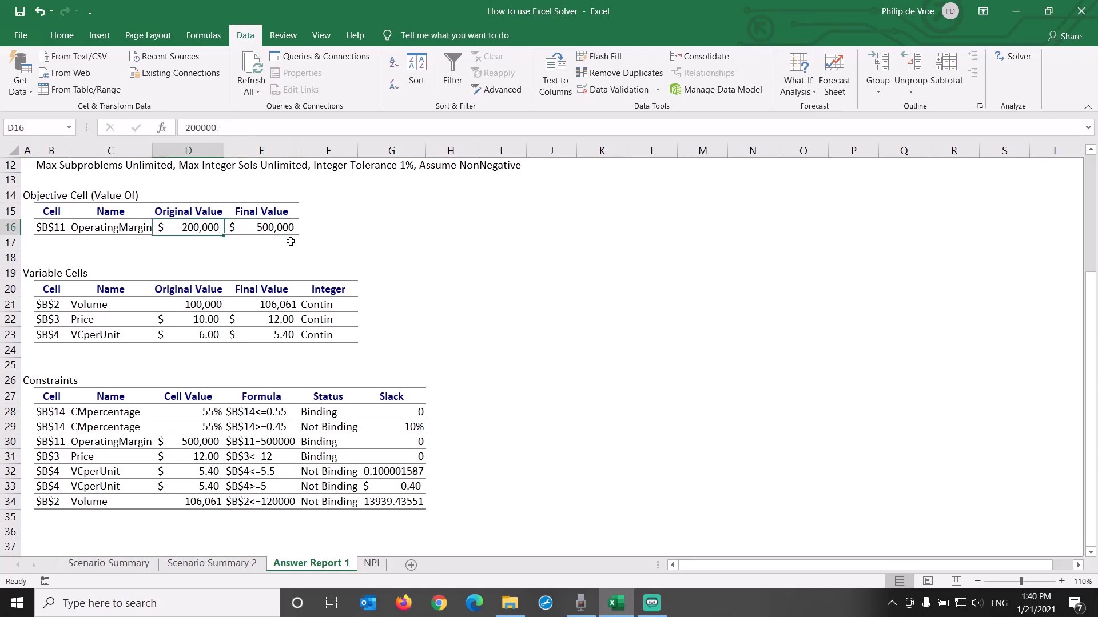
pyautogui.click(183, 307)
pyautogui.click(260, 307)
pyautogui.click(204, 322)
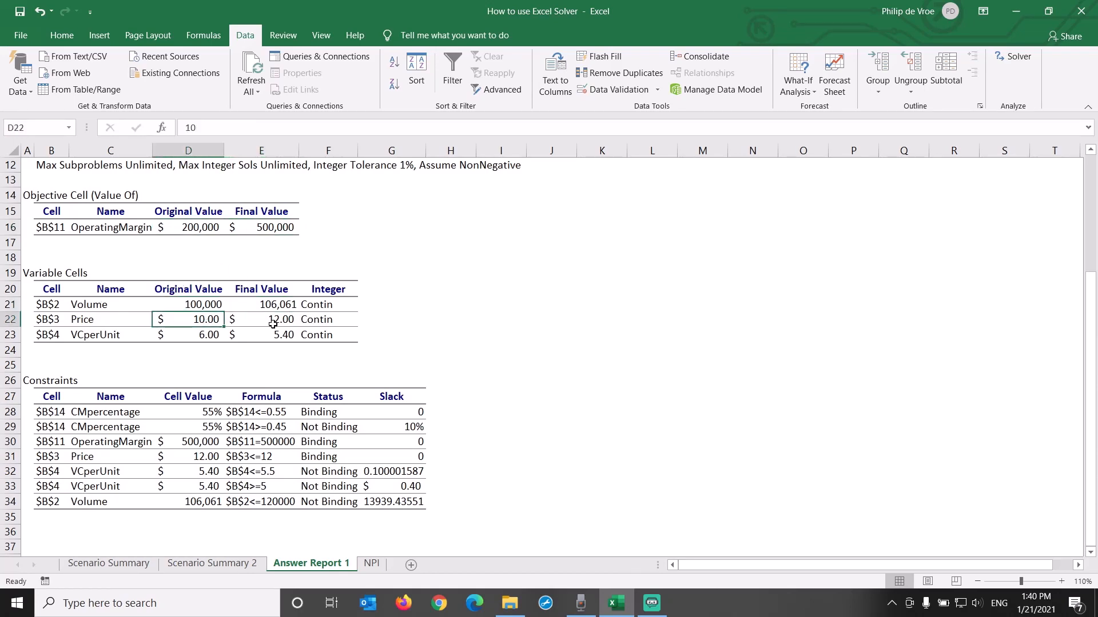
pyautogui.click(272, 323)
pyautogui.click(216, 336)
pyautogui.click(255, 336)
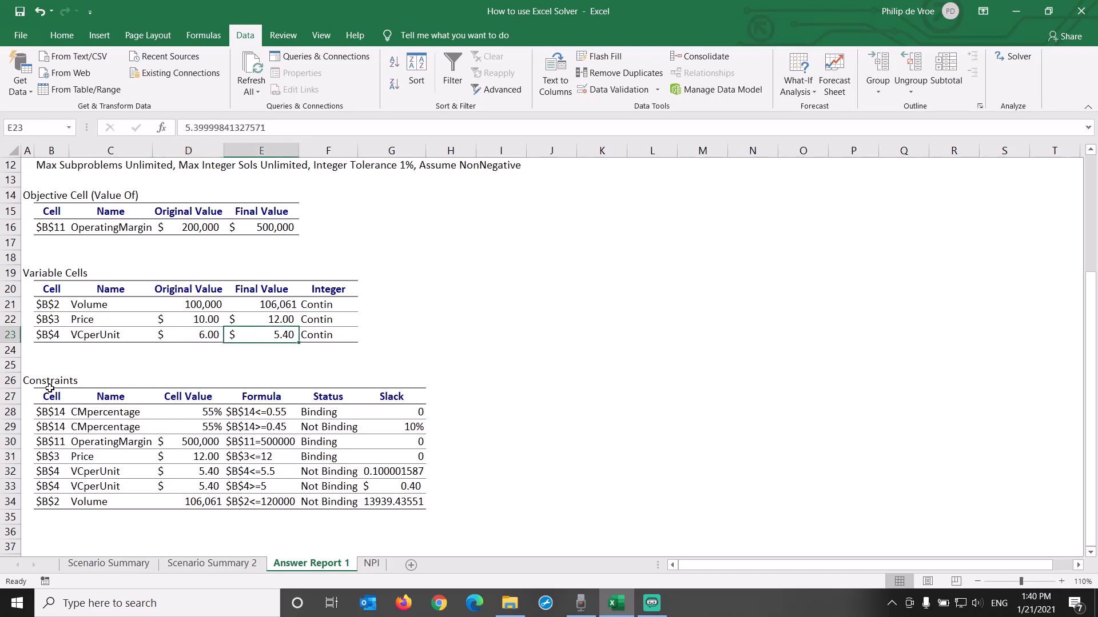
pyautogui.moveTo(50, 384); pyautogui.dragTo(387, 511)
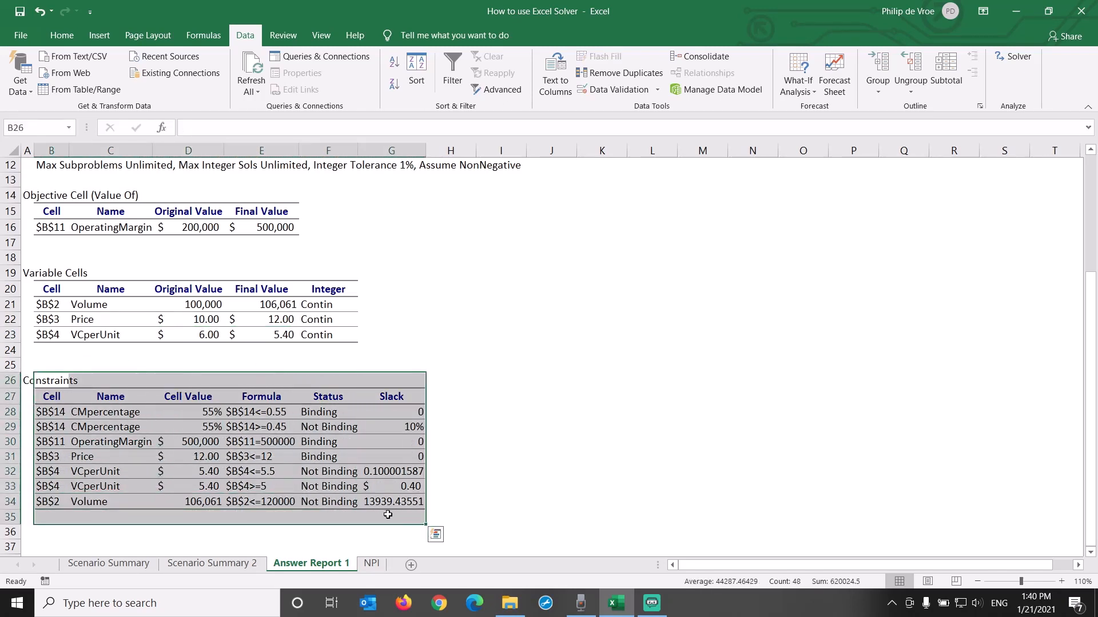
# Step: Reduce the slack value in G32 of the Constraints table to two decimal places
pyautogui.click(402, 473)
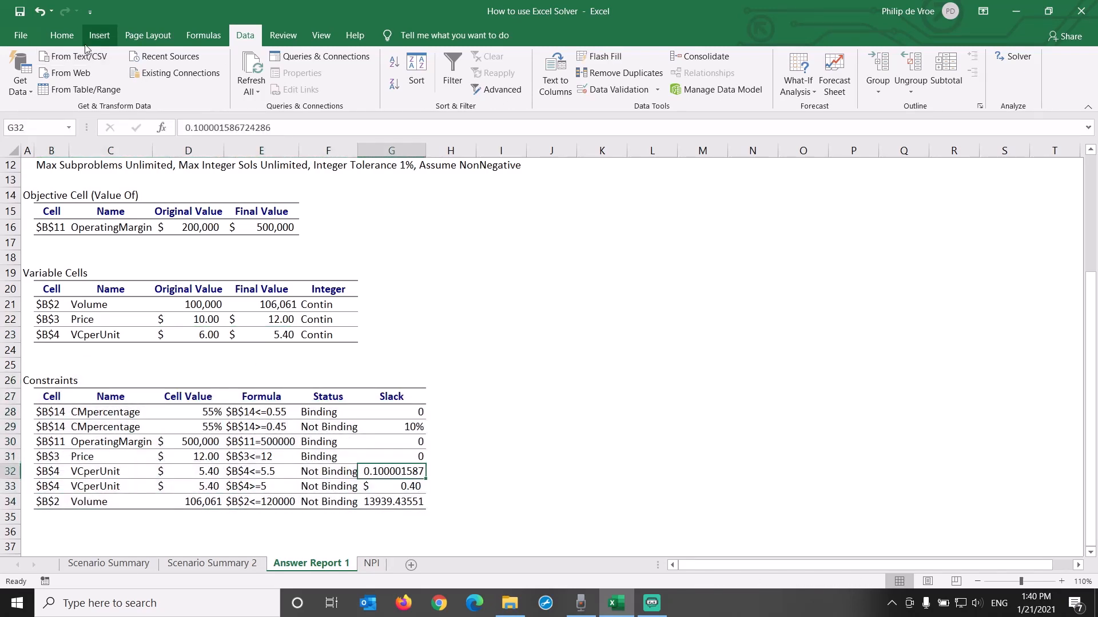
pyautogui.click(62, 35)
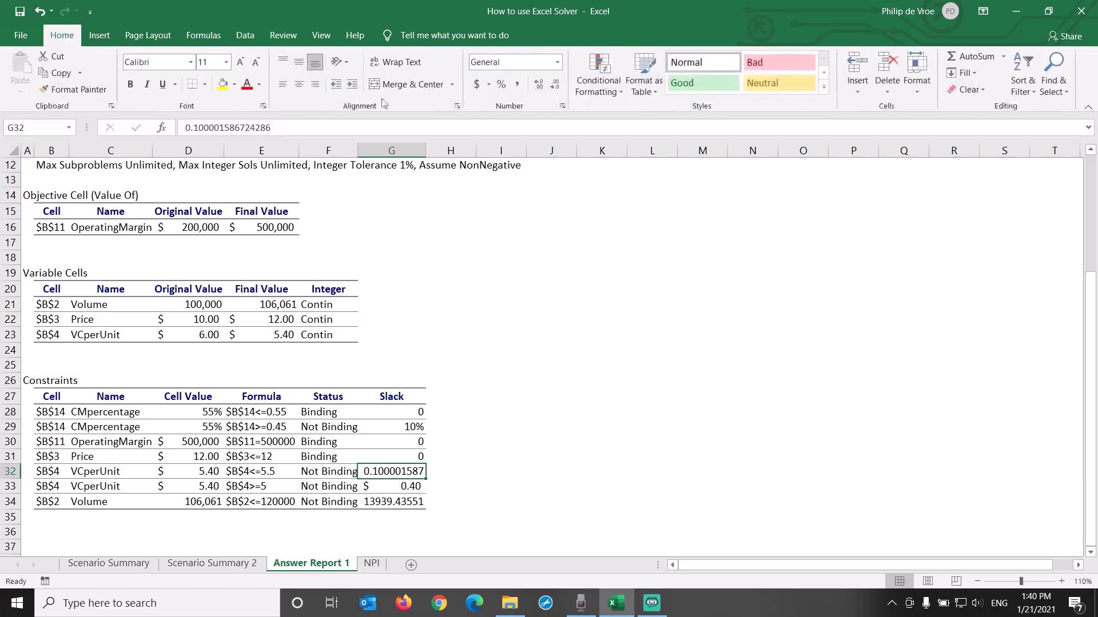
pyautogui.click(554, 86)
pyautogui.click(554, 86)
pyautogui.click(554, 86)
pyautogui.click(554, 86)
# Step: Remove the decimals from the volume slack value in G34
pyautogui.click(554, 85)
pyautogui.click(554, 85)
pyautogui.click(554, 85)
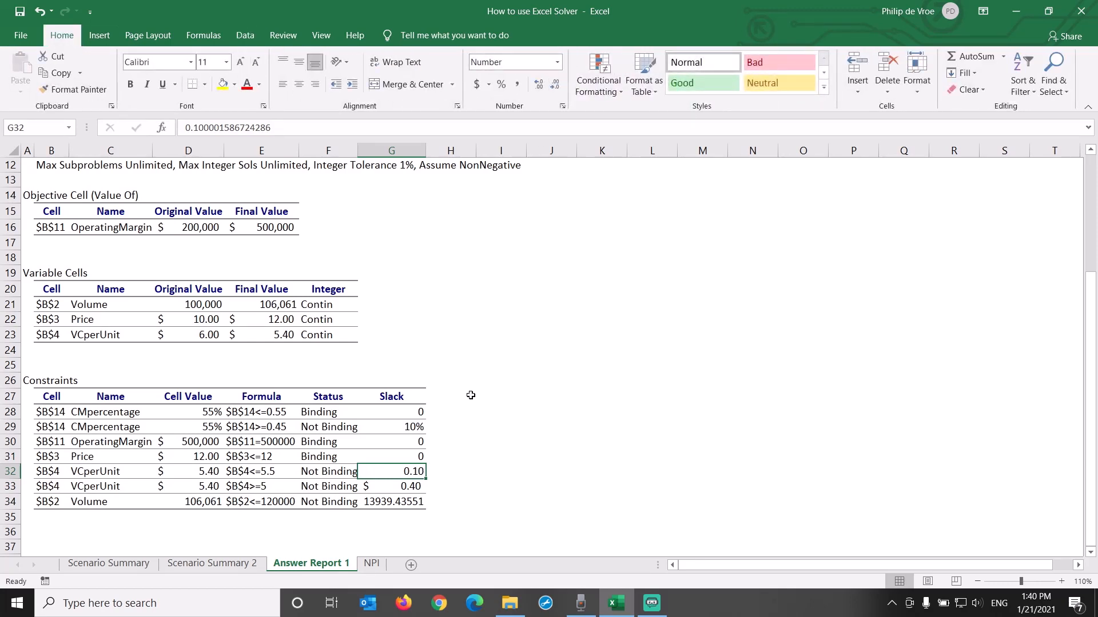
pyautogui.click(407, 503)
pyautogui.click(554, 86)
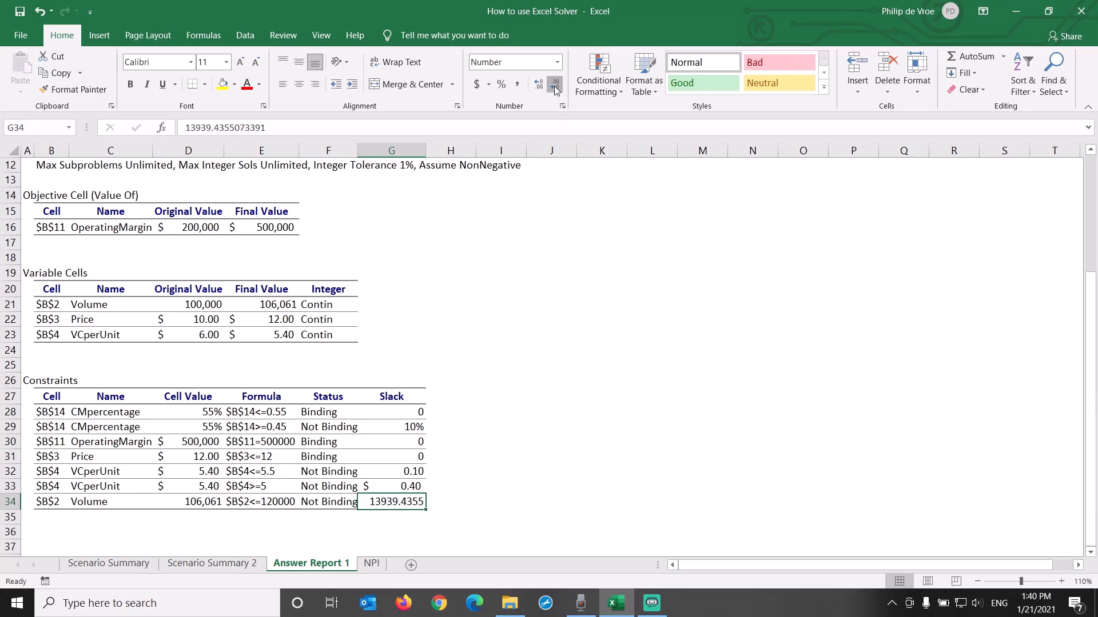
pyautogui.click(554, 86)
pyautogui.click(553, 85)
pyautogui.click(554, 86)
pyautogui.click(554, 86)
# Step: Examine the binding constraints in rows 28, 30 and 31, comparing each cell value with its constraint formula
pyautogui.click(13, 411)
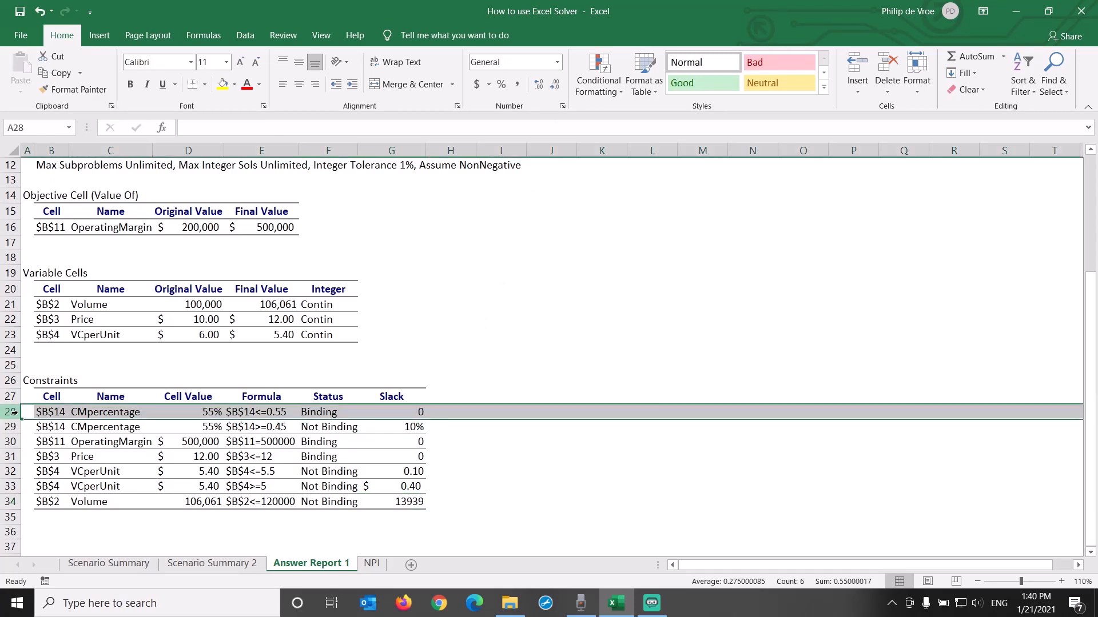
pyautogui.keyDown('ctrl'); pyautogui.click(10, 441); pyautogui.keyUp('ctrl')
pyautogui.keyDown('ctrl'); pyautogui.click(10, 456); pyautogui.keyUp('ctrl')
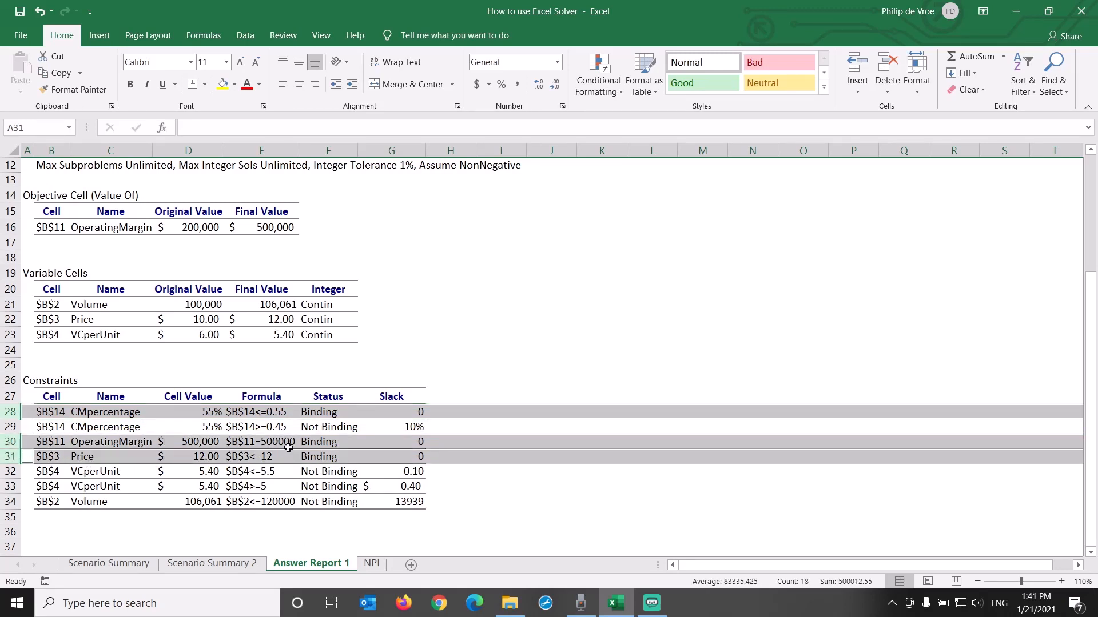
pyautogui.click(214, 411)
pyautogui.click(262, 413)
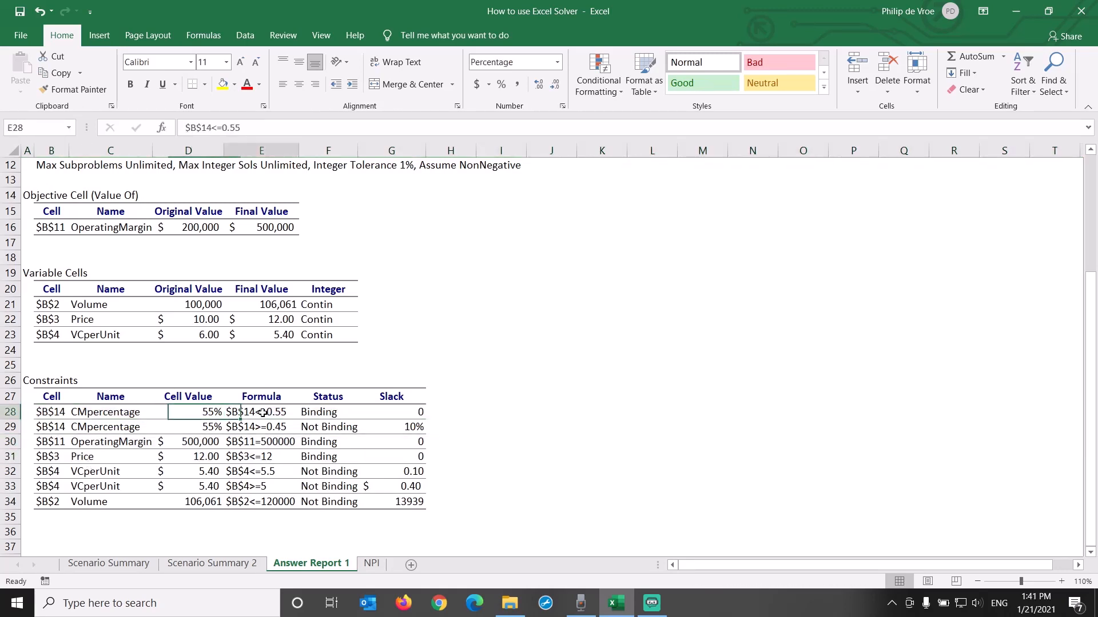
pyautogui.click(210, 440)
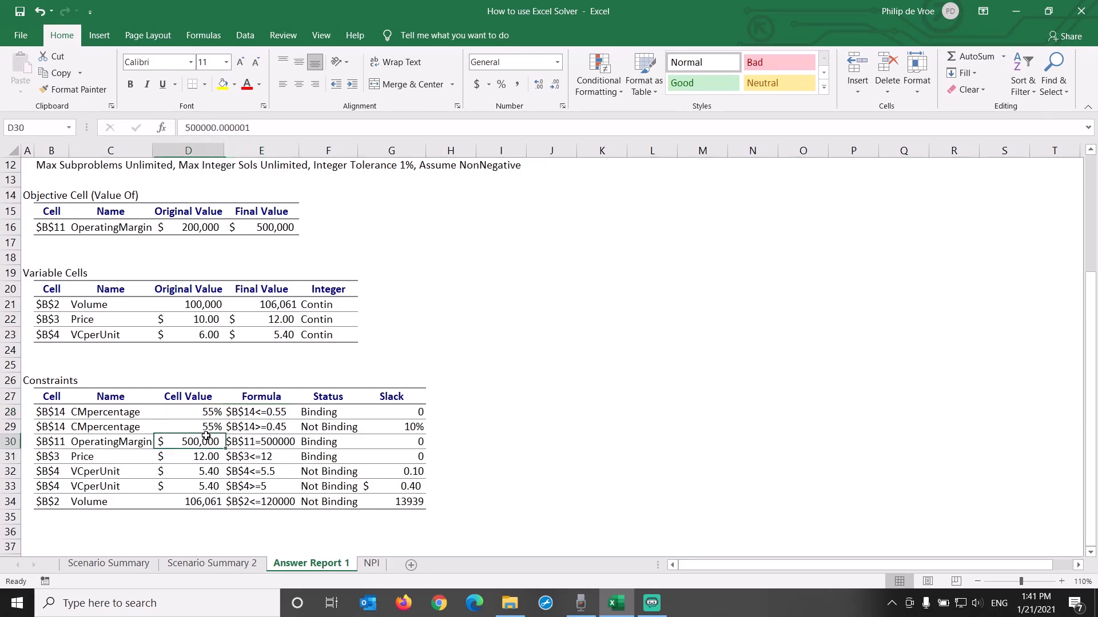
pyautogui.click(245, 438)
pyautogui.click(217, 454)
pyautogui.click(245, 456)
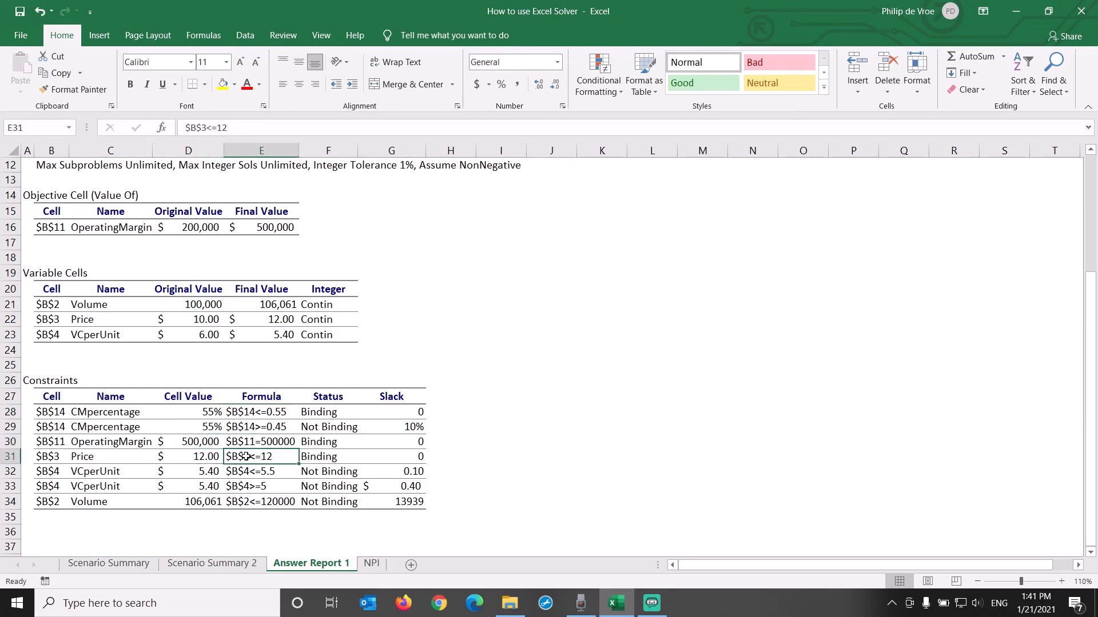
# Step: Examine the non-binding constraints in rows 29 and 32 to 34 and their values in the Slack column
pyautogui.click(11, 430)
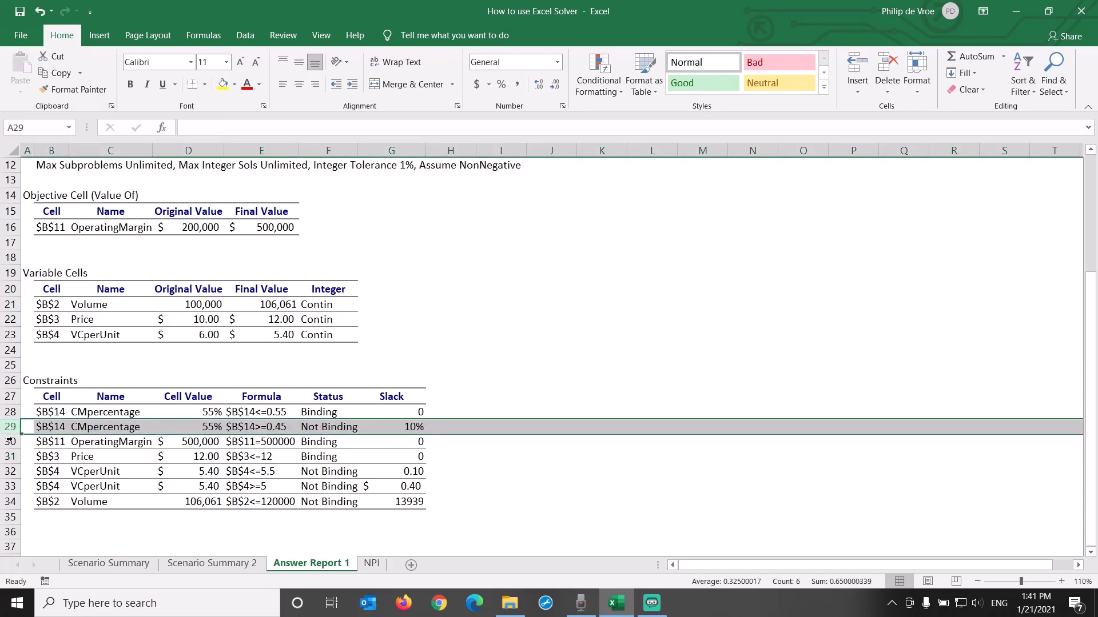
pyautogui.moveTo(11, 471); pyautogui.dragTo(14, 501)
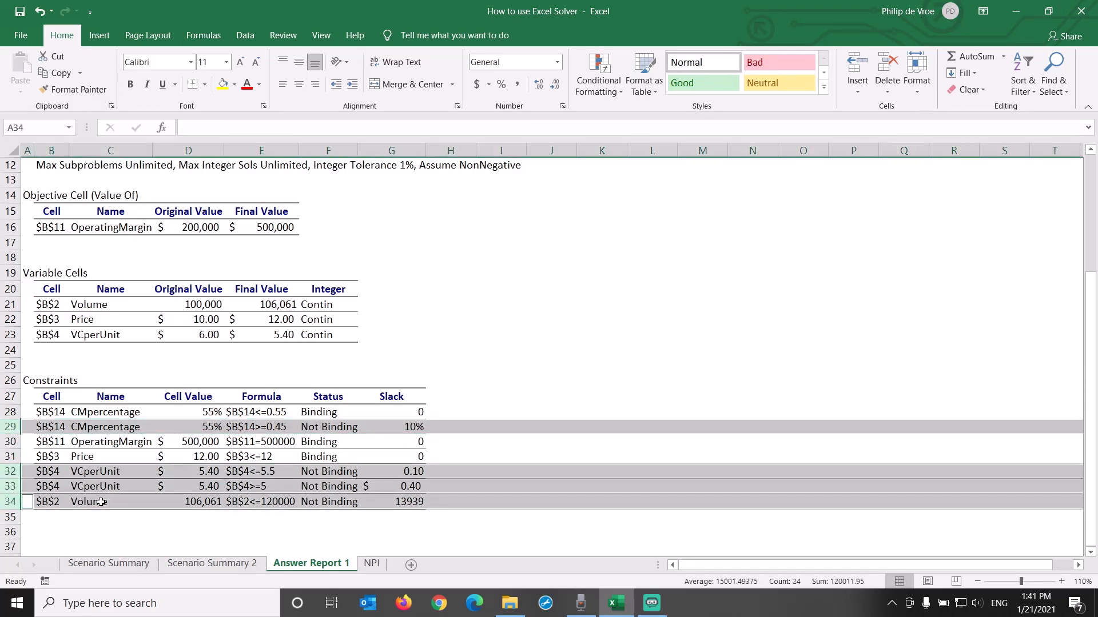
pyautogui.click(397, 428)
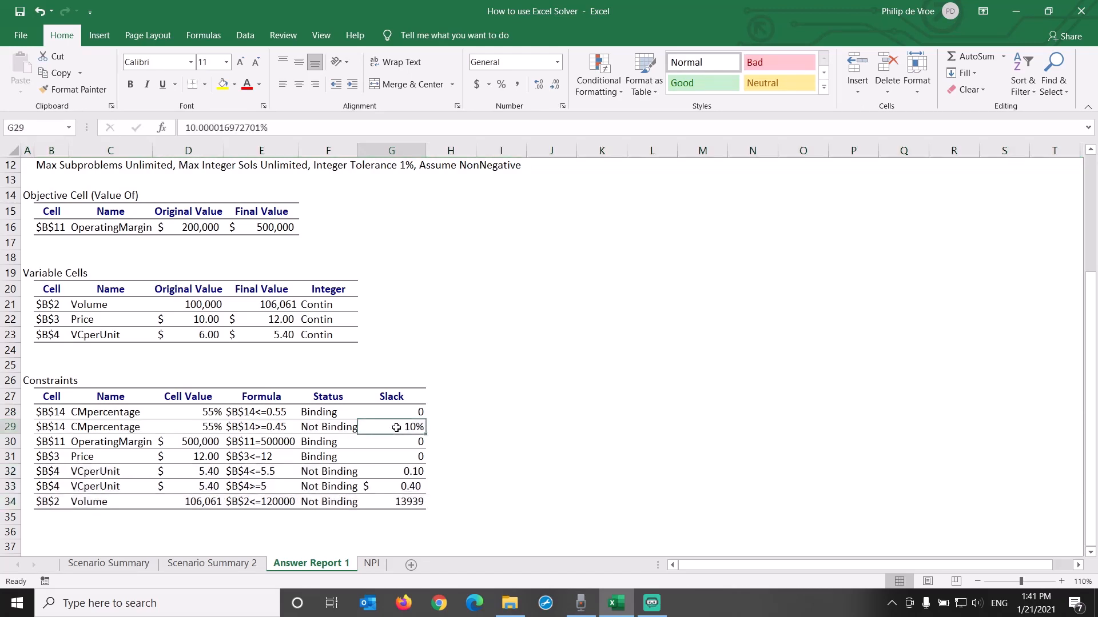
pyautogui.click(400, 470)
pyautogui.click(403, 487)
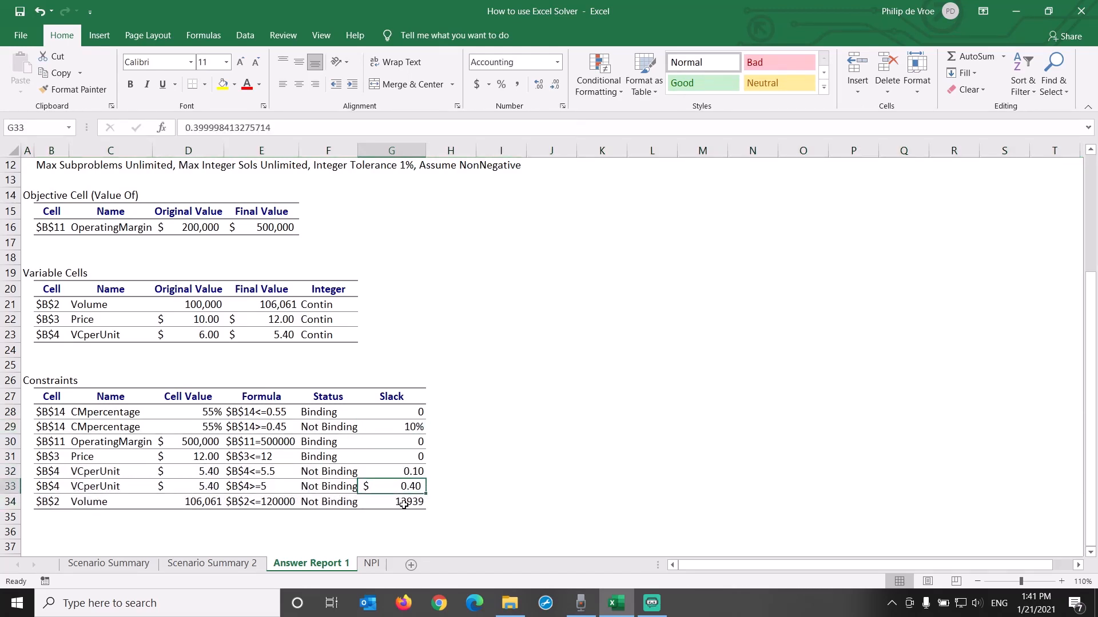
pyautogui.click(403, 503)
pyautogui.click(403, 486)
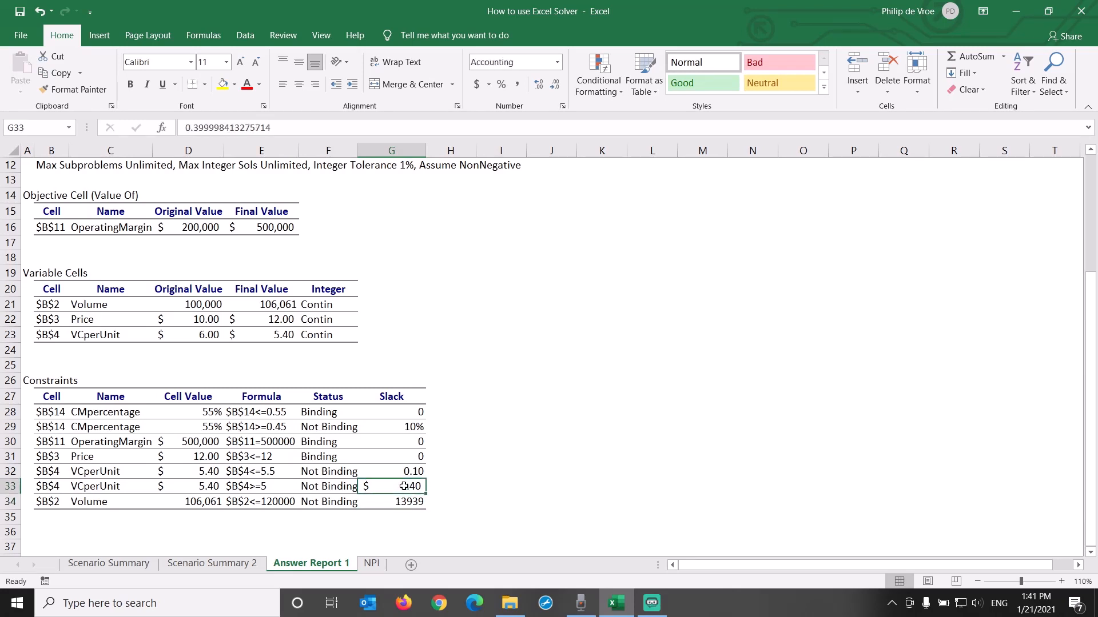
pyautogui.click(389, 471)
pyautogui.moveTo(391, 395); pyautogui.dragTo(393, 503)
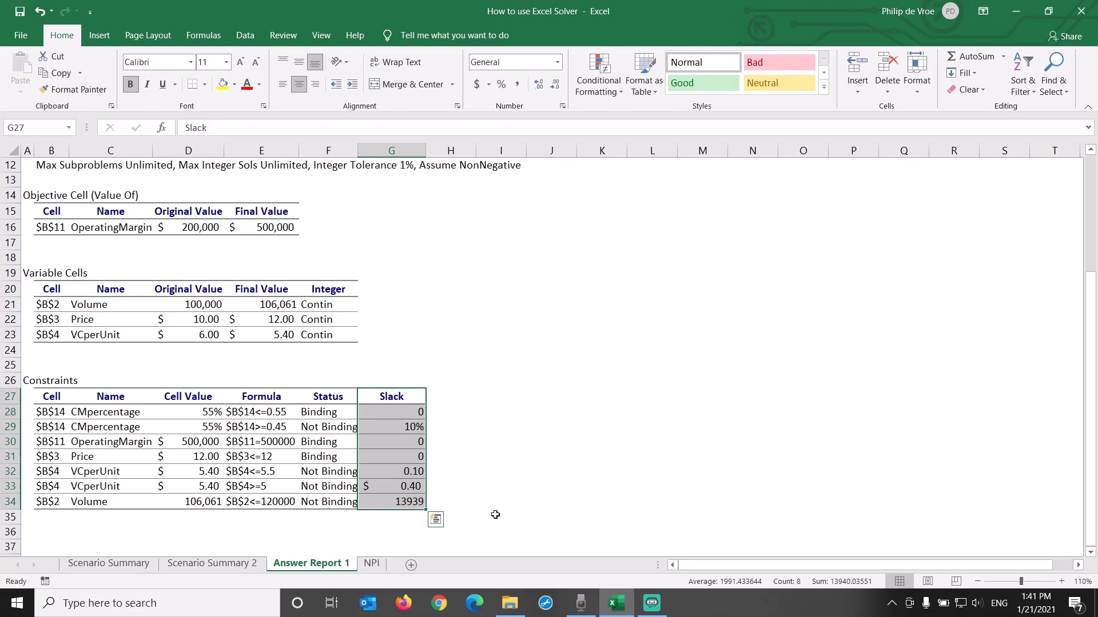
pyautogui.click(495, 515)
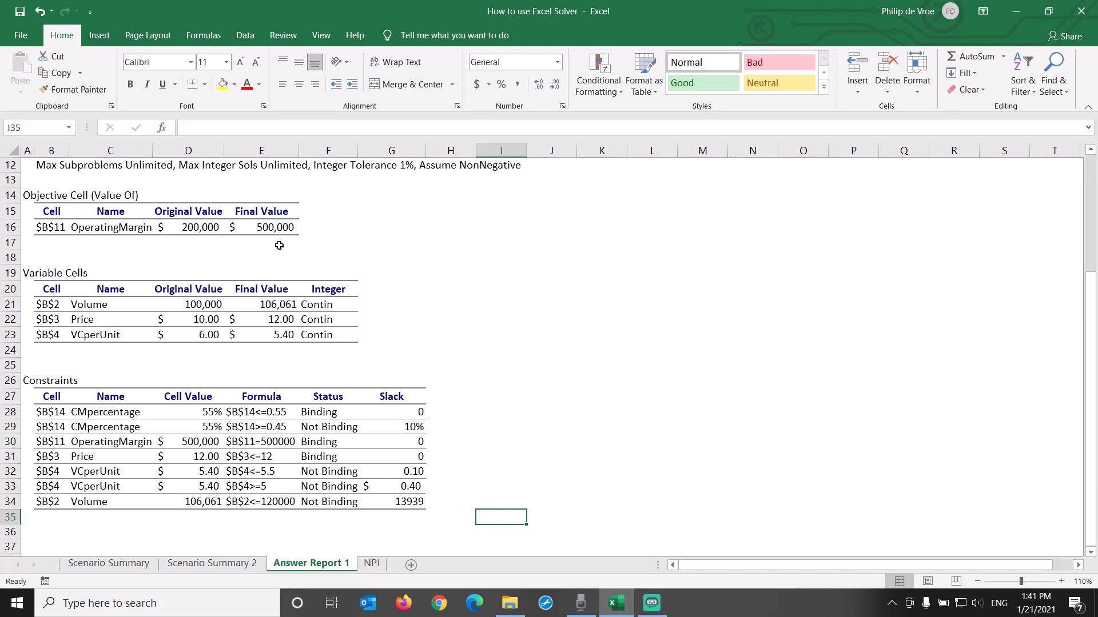
# Step: Remove the yellow fill from the marketing comment about fixed cost in C10 of the NPI sheet
pyautogui.click(279, 226)
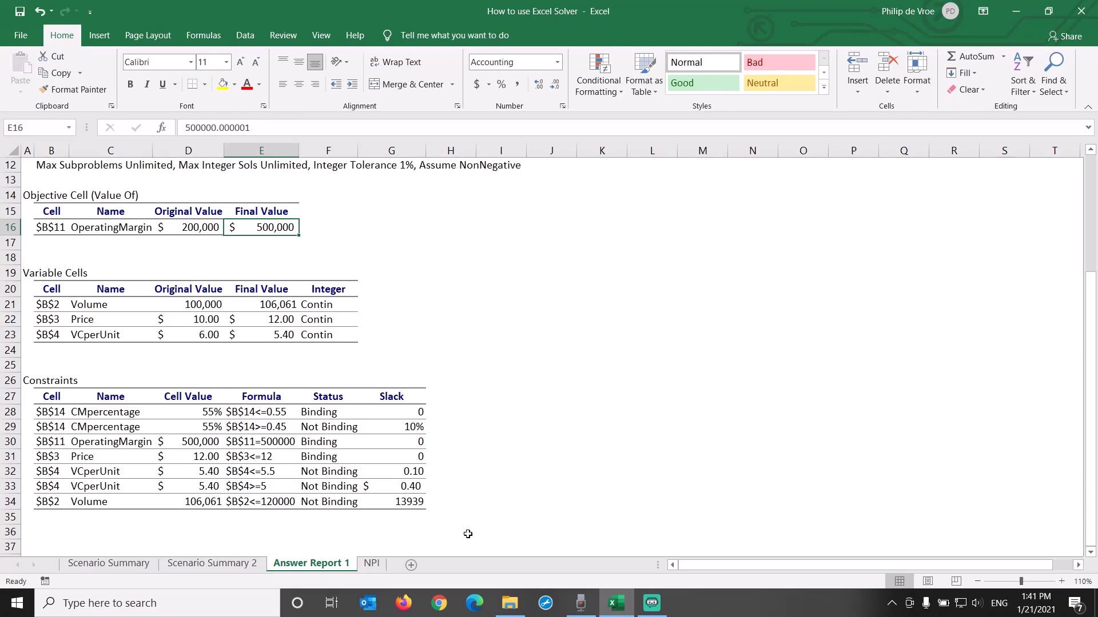
pyautogui.click(372, 564)
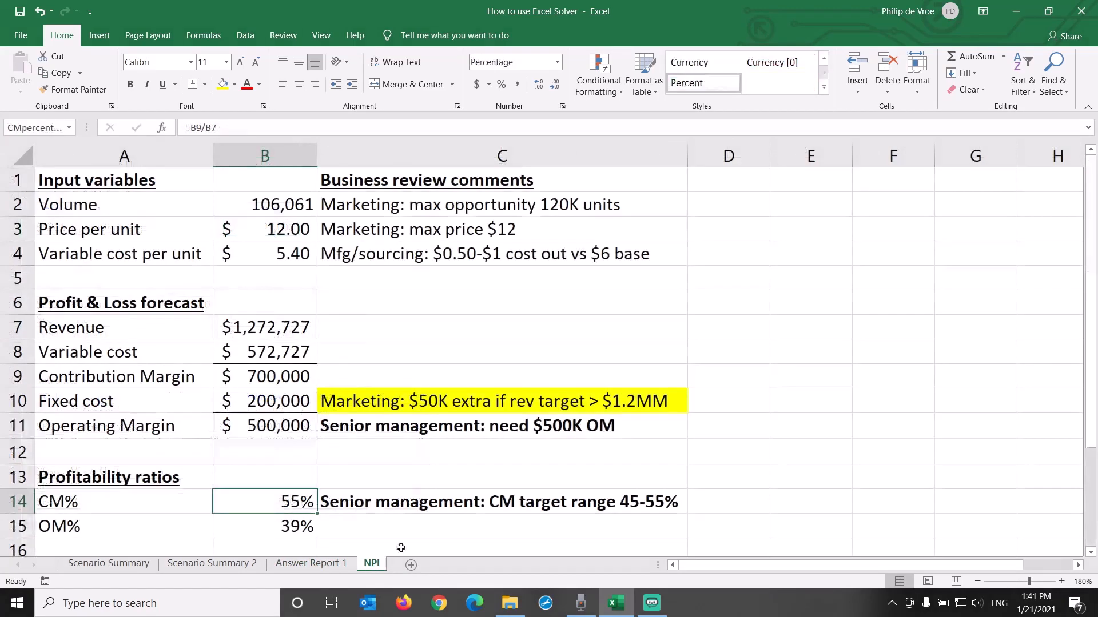
pyautogui.click(453, 405)
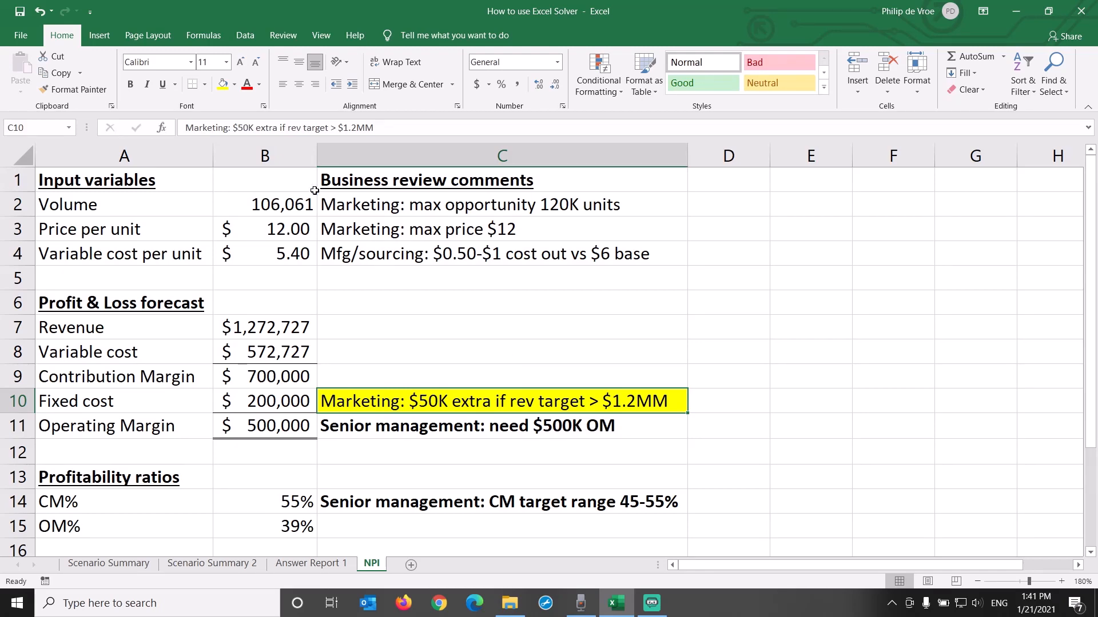
pyautogui.click(235, 90)
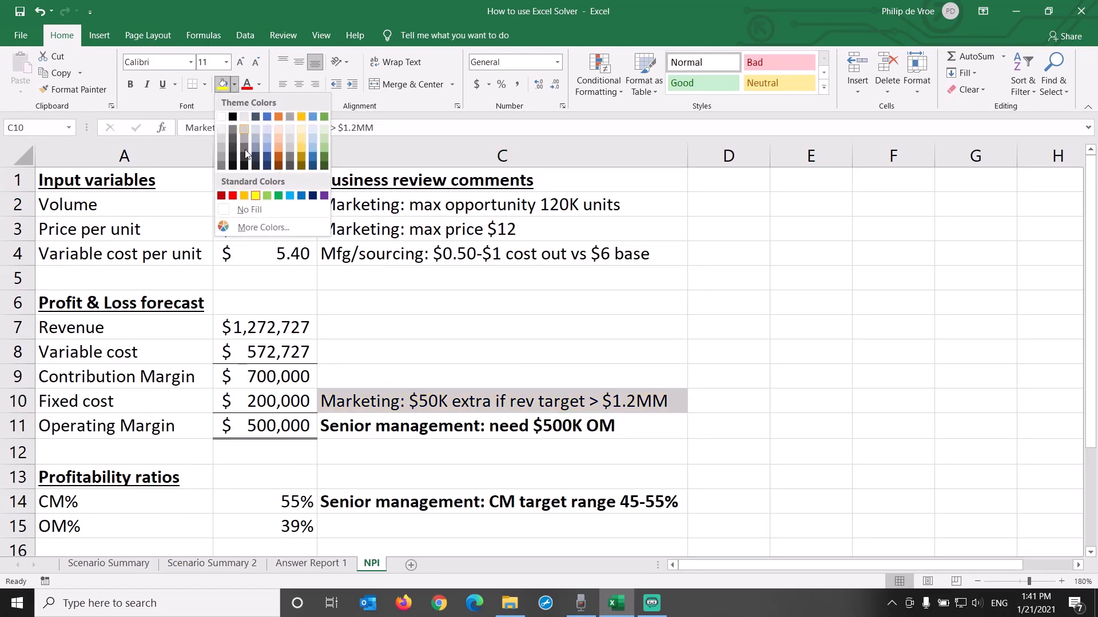
pyautogui.click(240, 207)
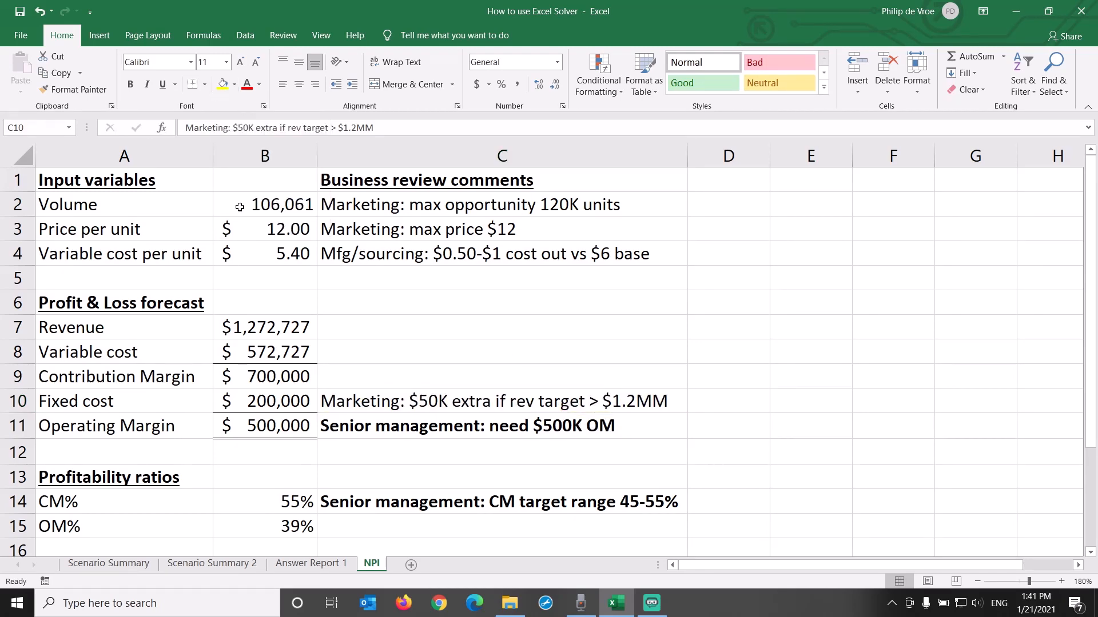
# Step: Replace the fixed cost in B10 with the formula =IF(B7>1200000,250000,200000)
pyautogui.click(251, 403)
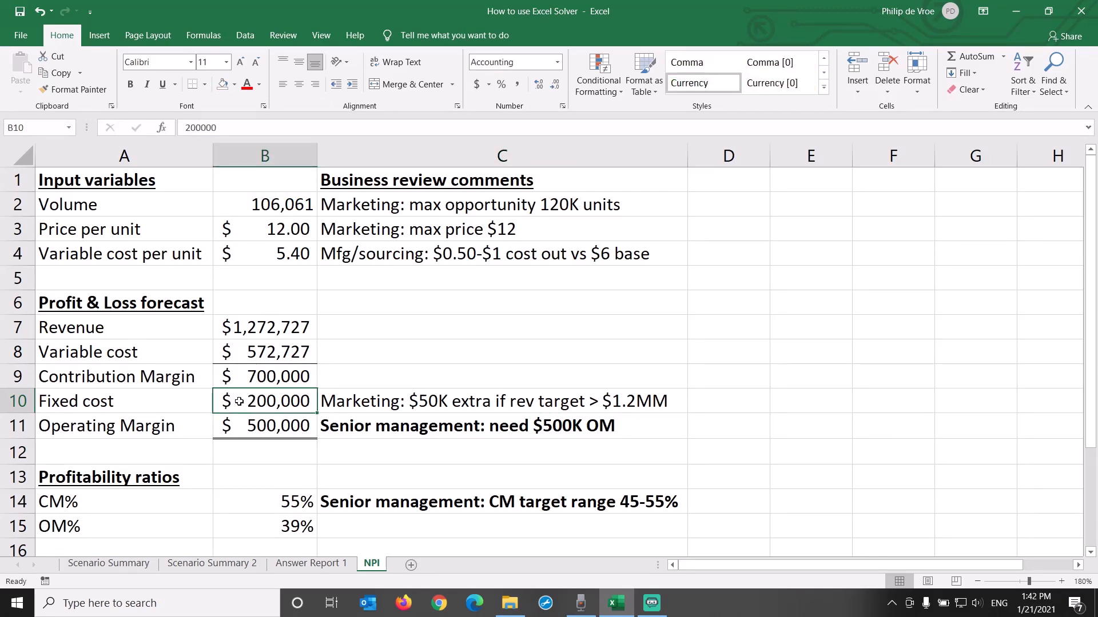
pyautogui.write('=if(')
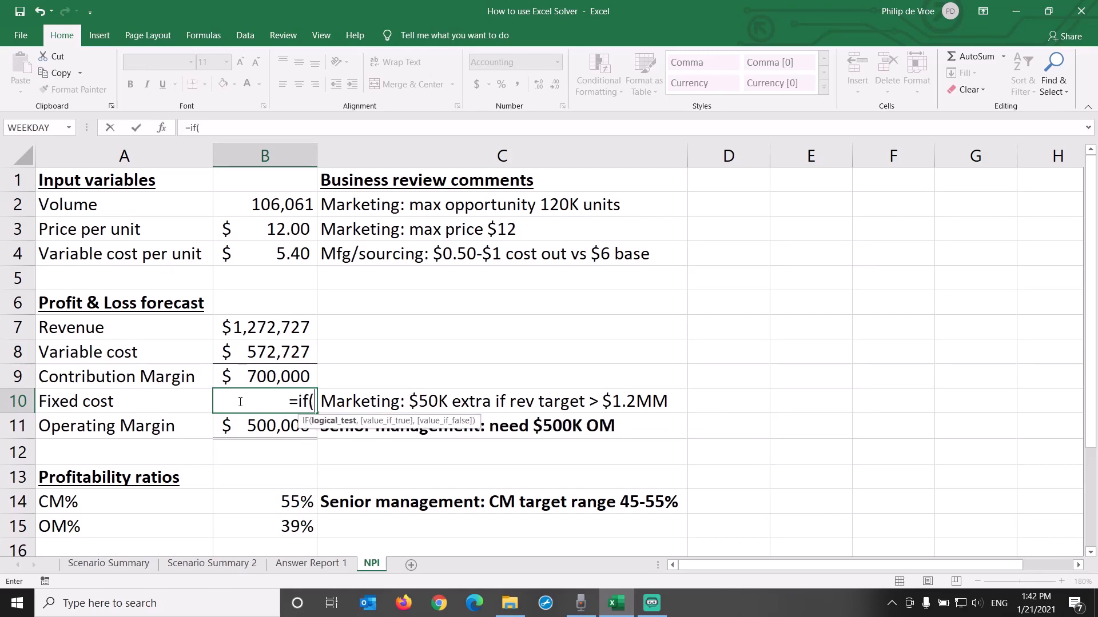
pyautogui.click(257, 329)
pyautogui.write('>1200')
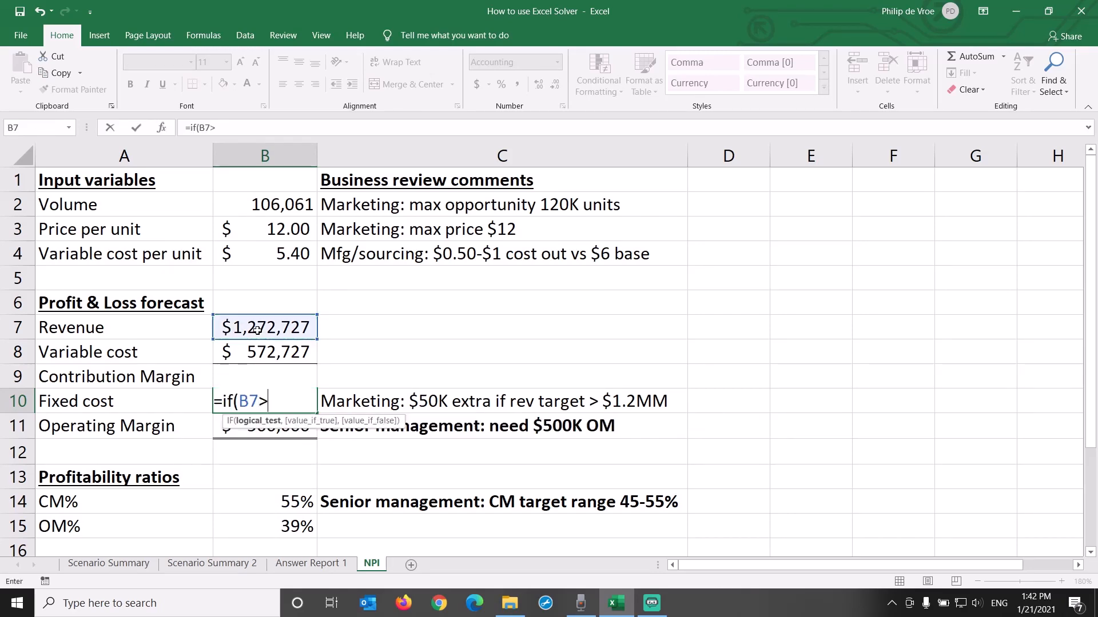
pyautogui.write('000')
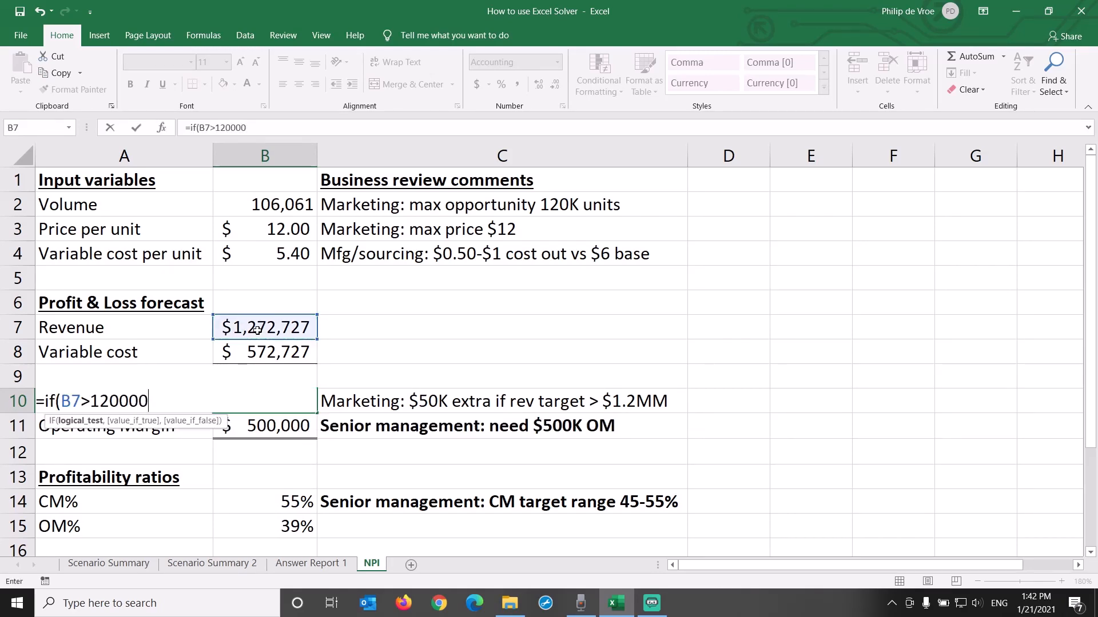
pyautogui.write('0,250000,')
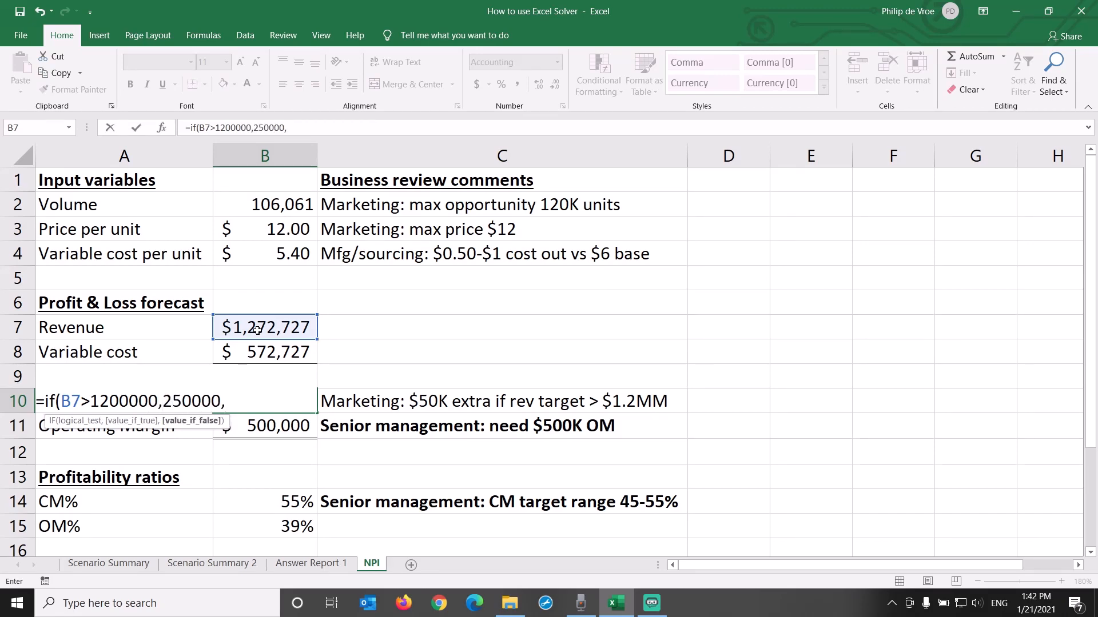
pyautogui.write('200000)')
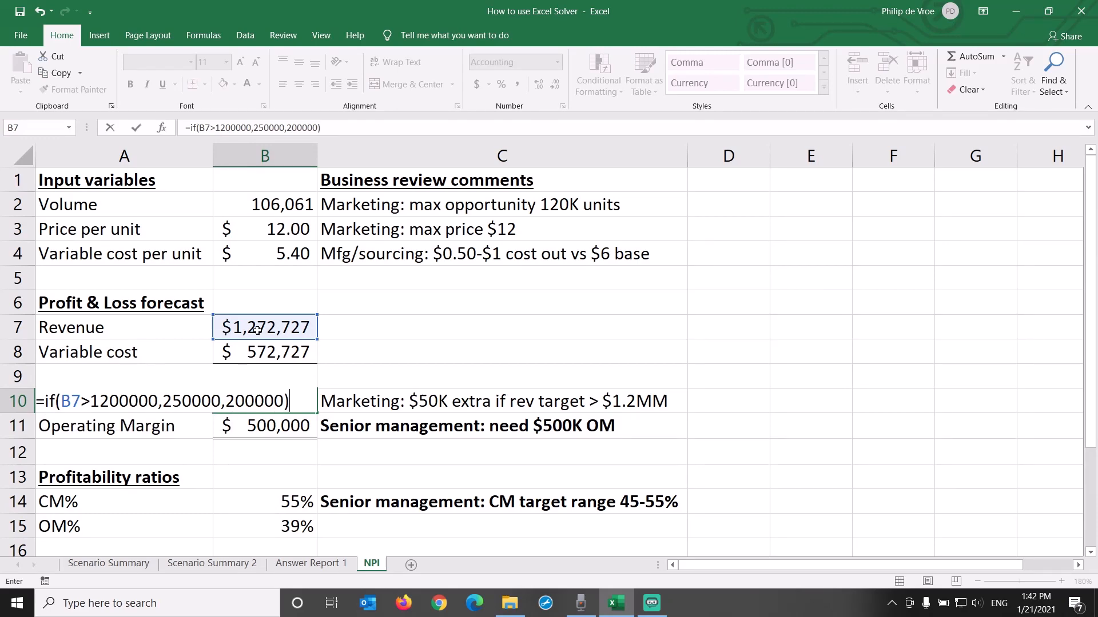
pyautogui.press('Return')
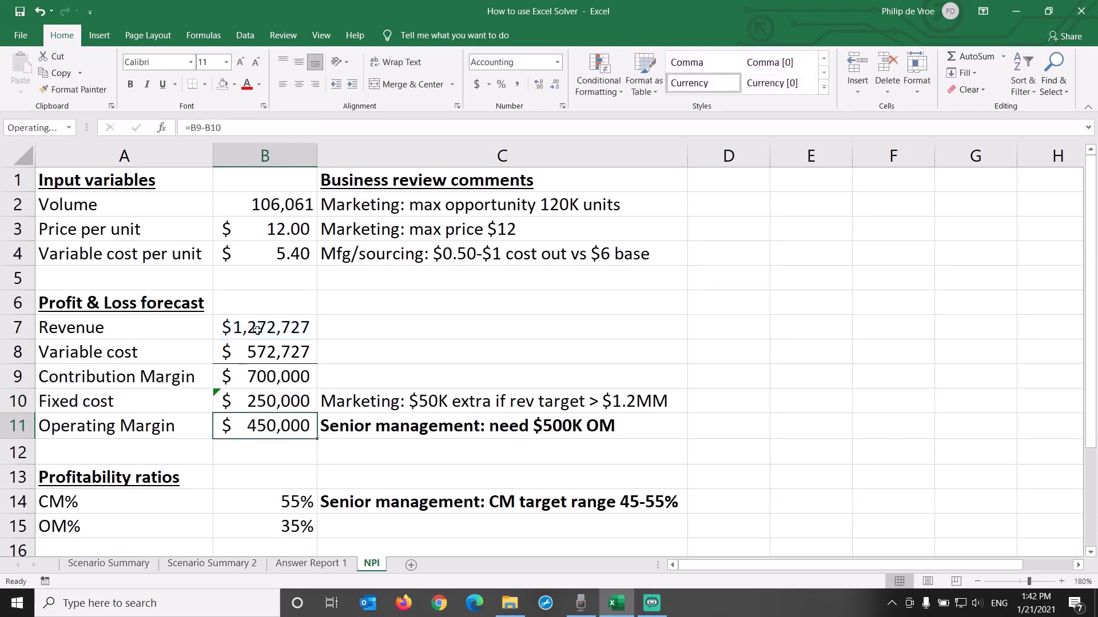
# Step: Ignore the inconsistent formula error on B10 and check the revenue in B7 against the fixed cost
pyautogui.click(273, 399)
pyautogui.click(198, 399)
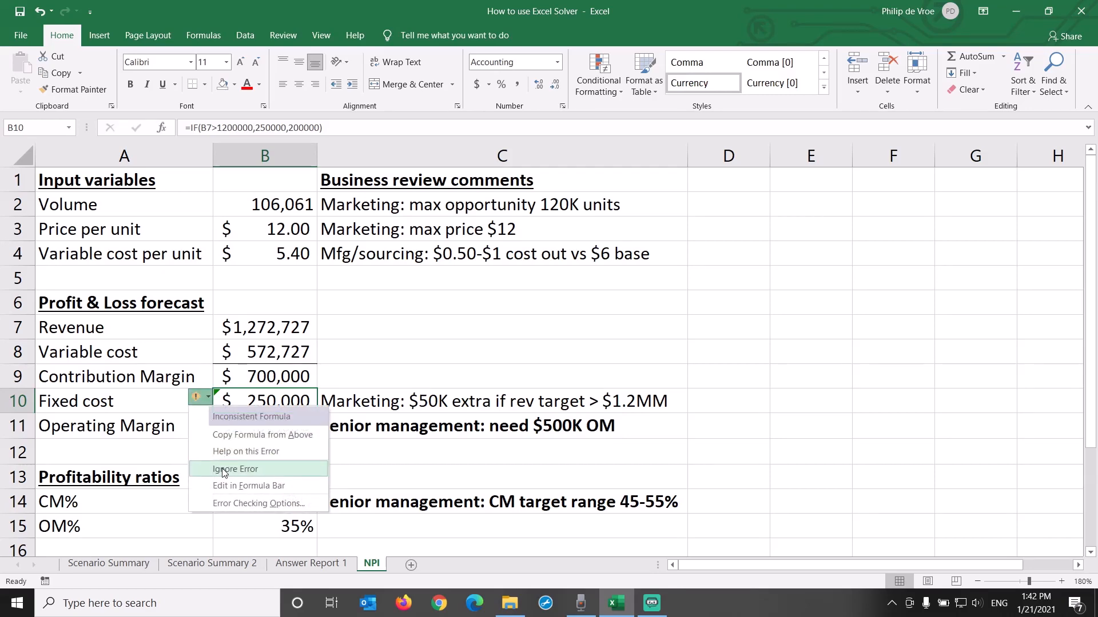
pyautogui.click(251, 468)
pyautogui.click(285, 327)
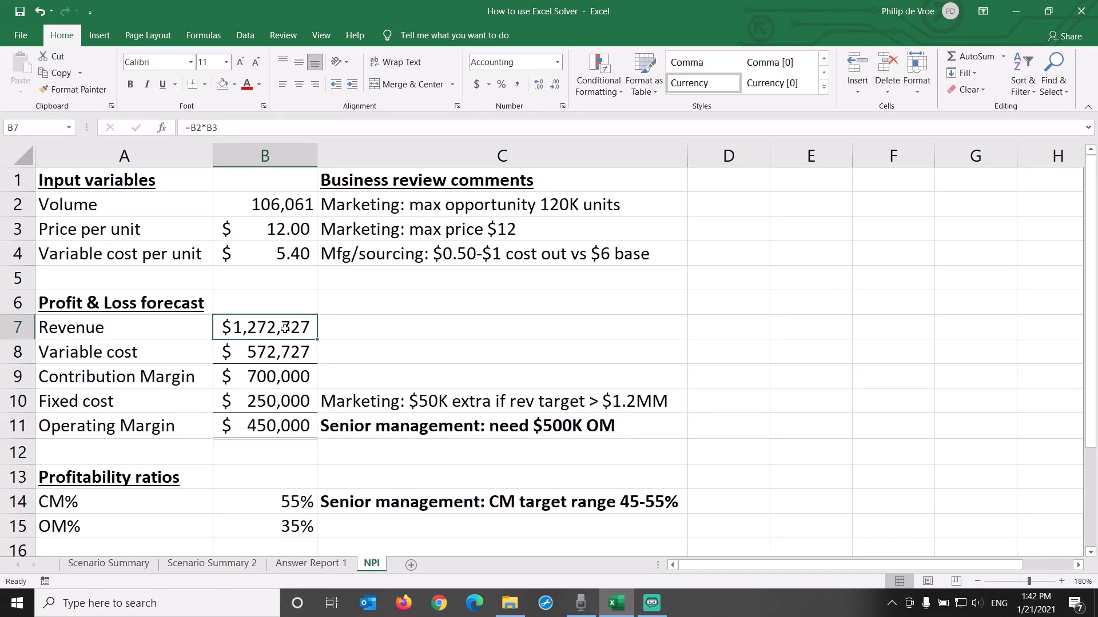
pyautogui.click(293, 401)
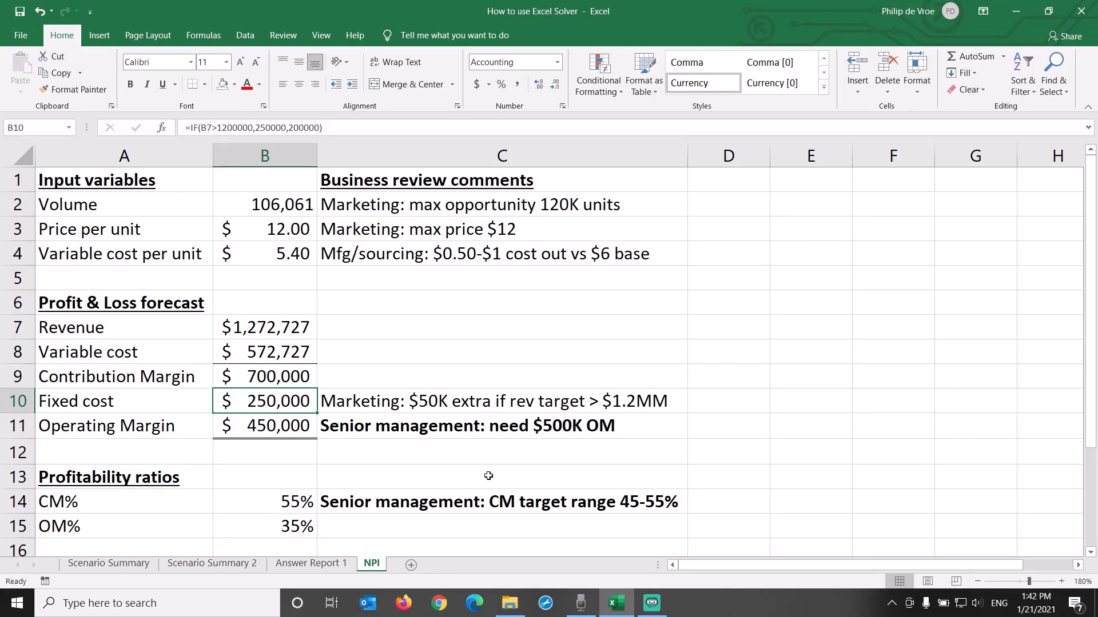
# Step: Rerun Solver on OperatingMargin for a value of 500000, keeping B2:B4 as variable cells and the existing constraints
pyautogui.click(304, 429)
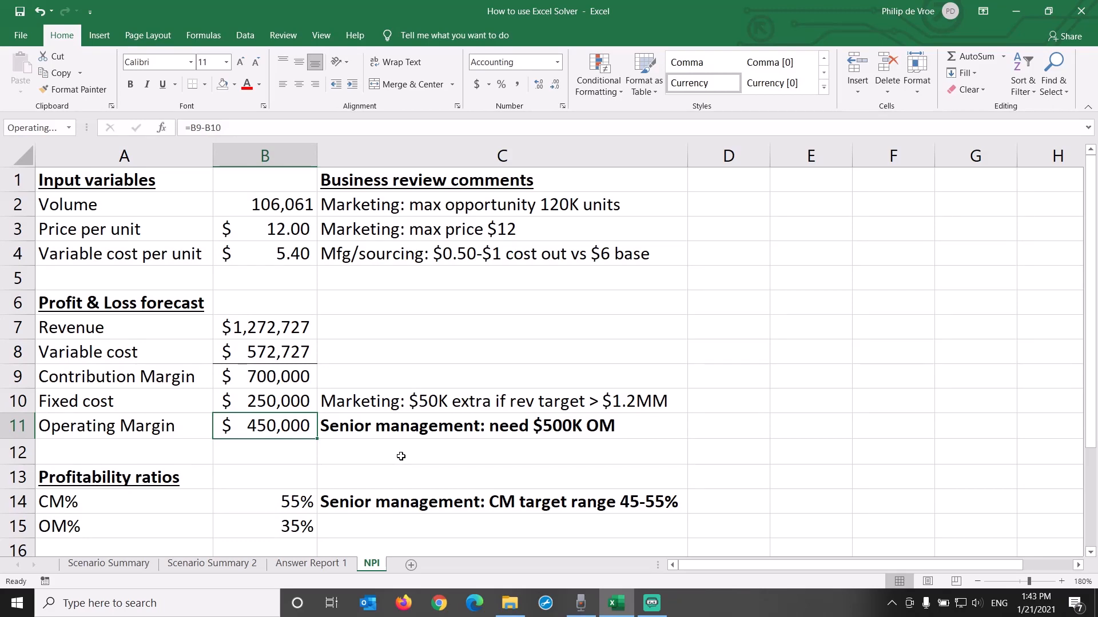
pyautogui.click(233, 36)
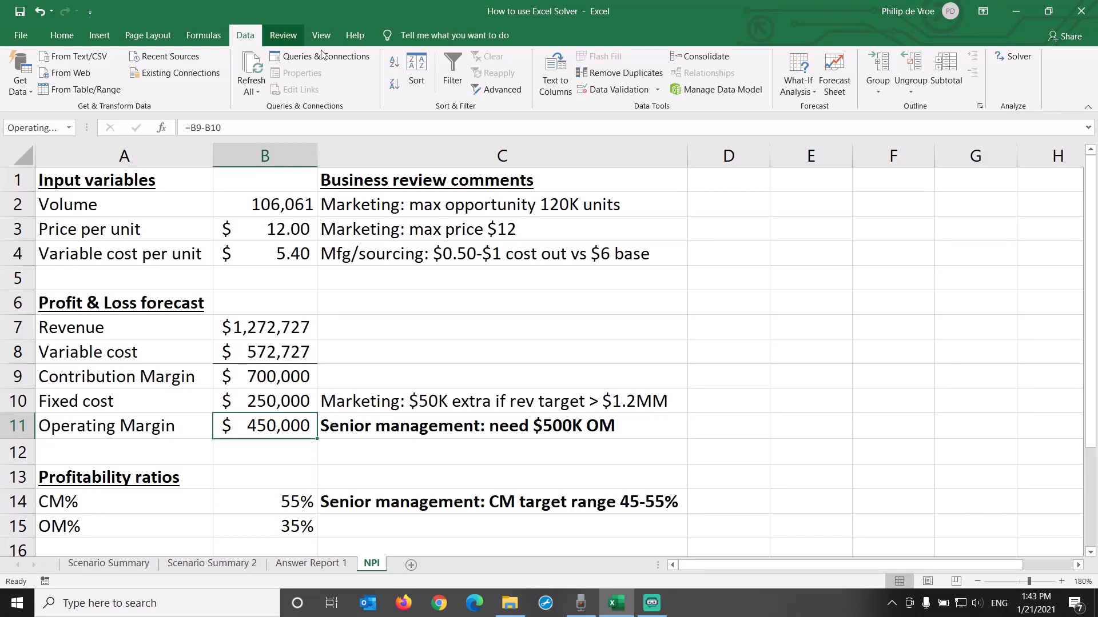
pyautogui.click(1018, 57)
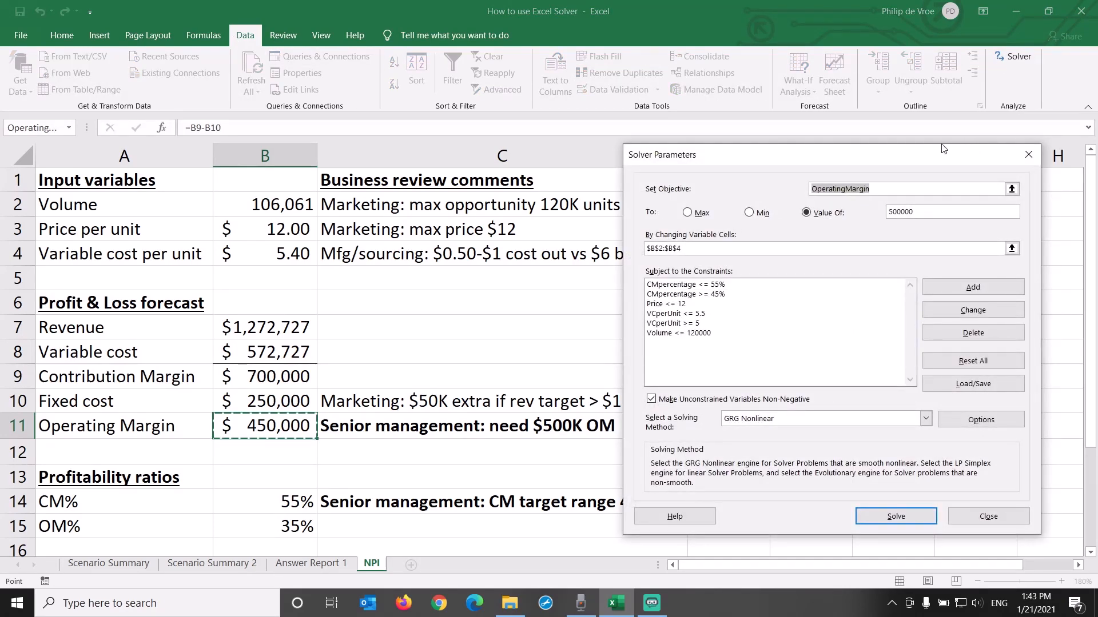
pyautogui.moveTo(884, 159); pyautogui.dragTo(931, 149)
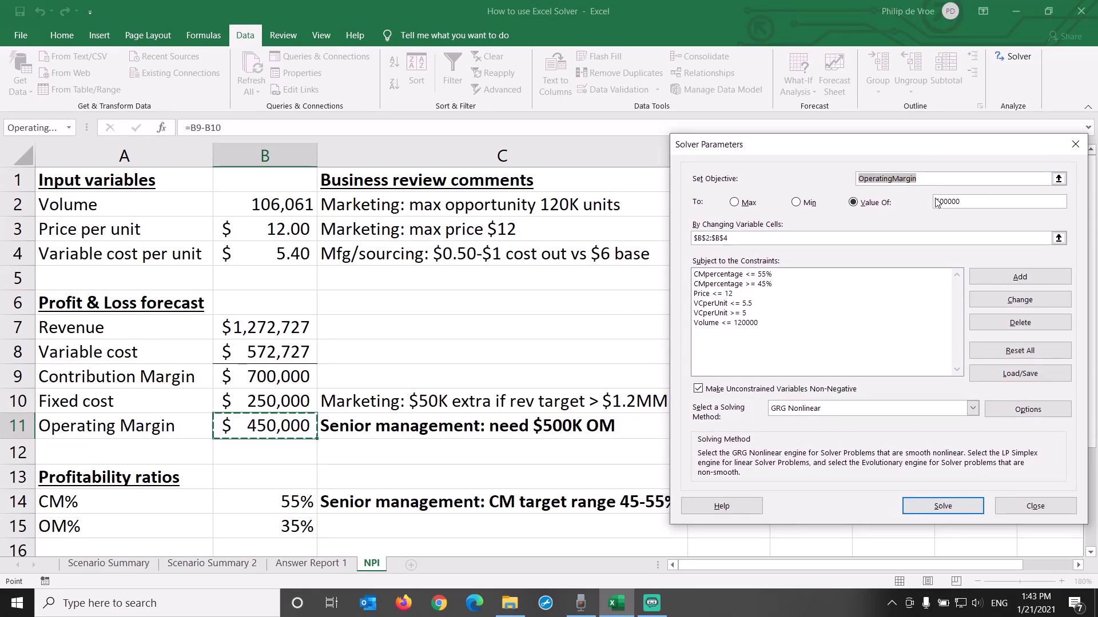
pyautogui.click(966, 201)
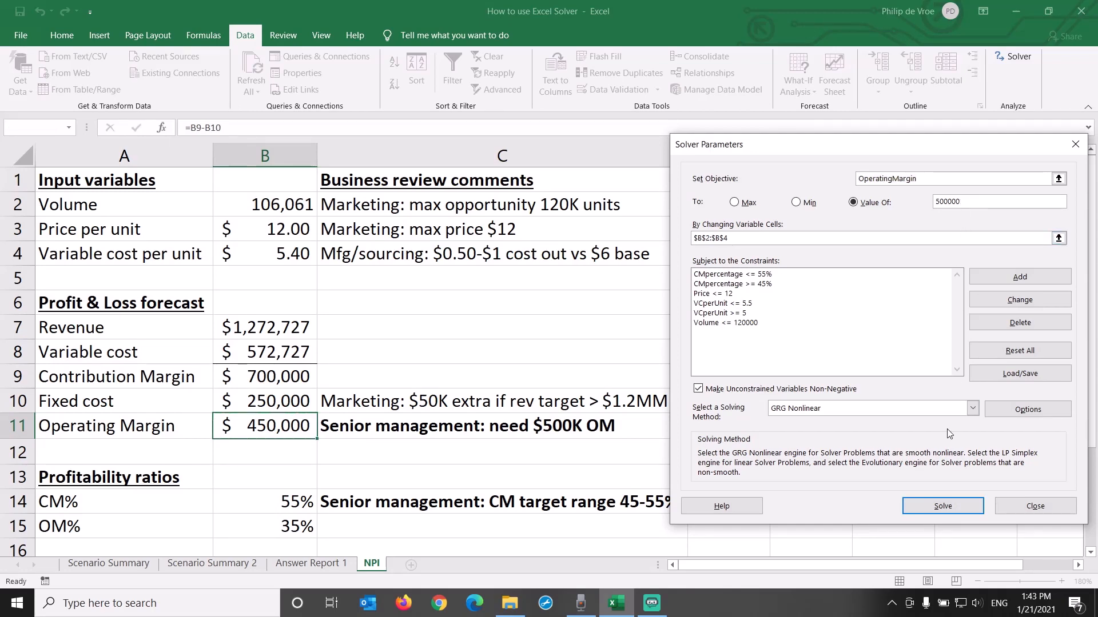
pyautogui.click(942, 506)
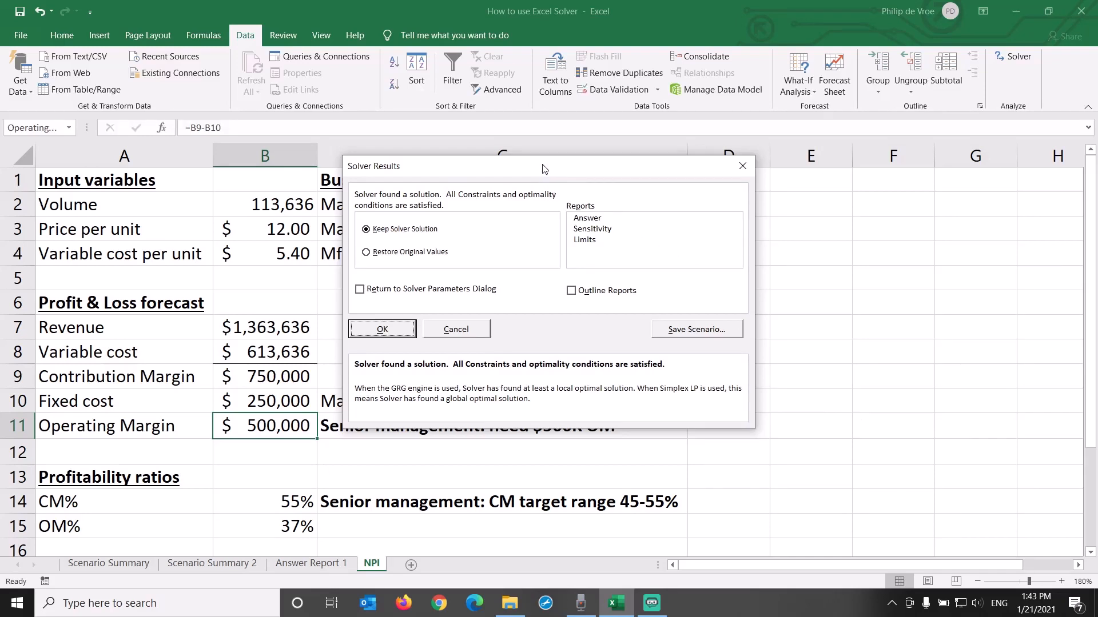
pyautogui.moveTo(543, 169); pyautogui.dragTo(846, 186)
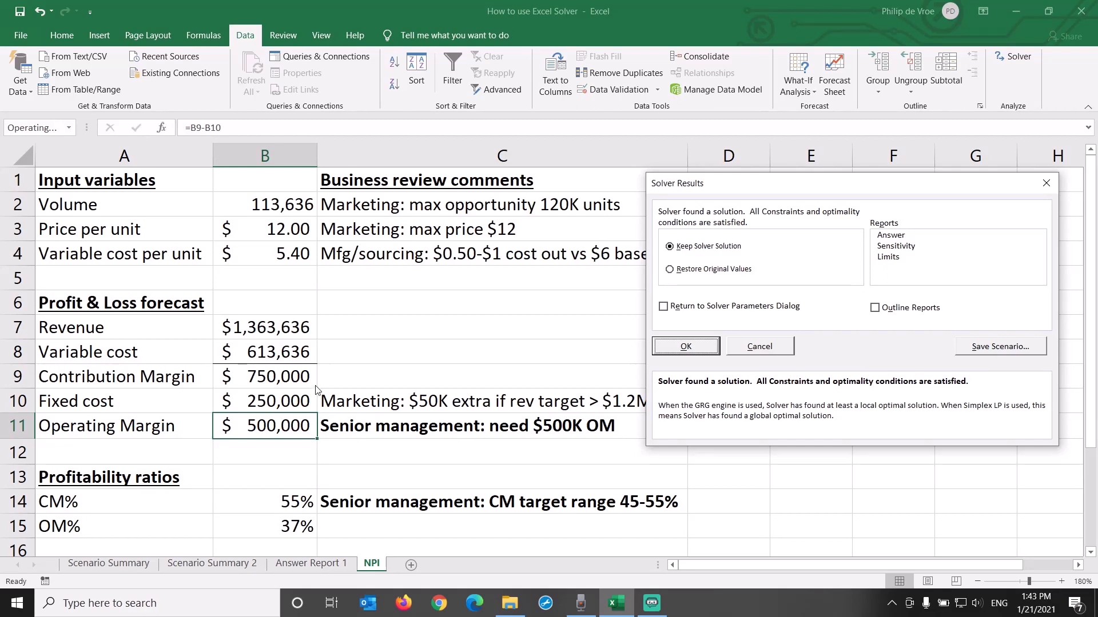
# Step: Save the Solver result as a scenario named "$500K OM v2"
pyautogui.click(981, 350)
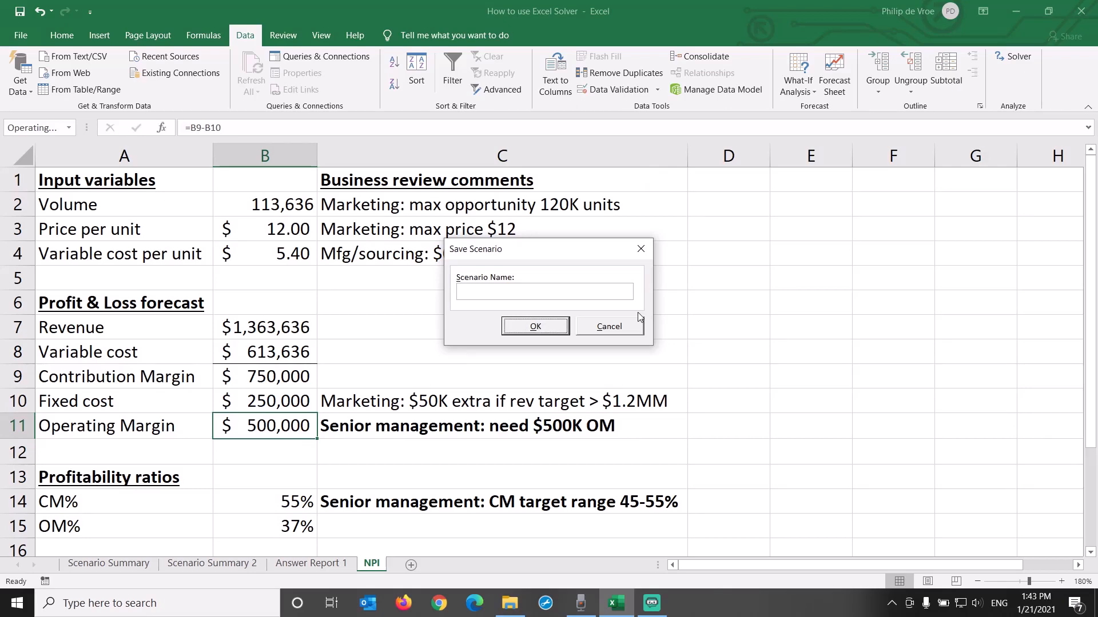
pyautogui.press('Return')
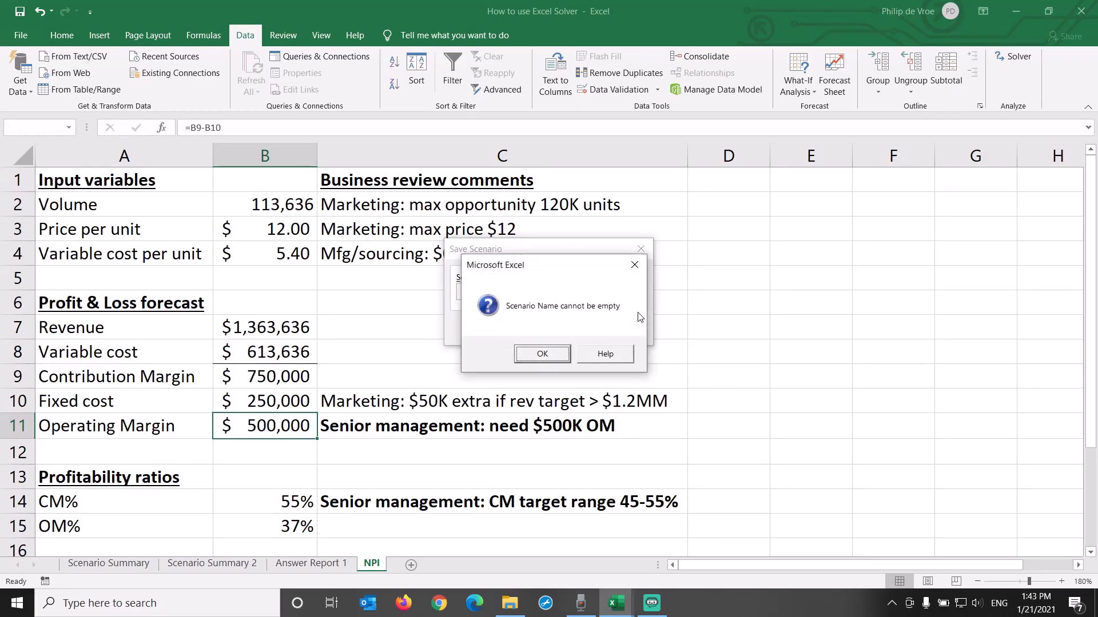
pyautogui.click(545, 356)
pyautogui.click(490, 291)
pyautogui.write('$500K OM ')
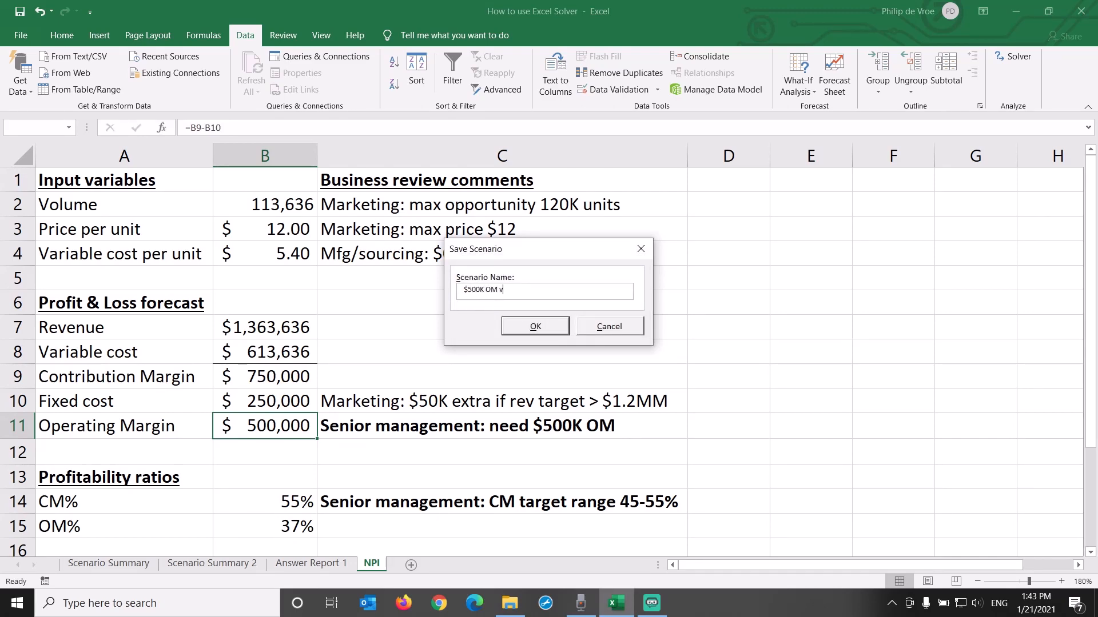
pyautogui.write('v')
pyautogui.click(505, 323)
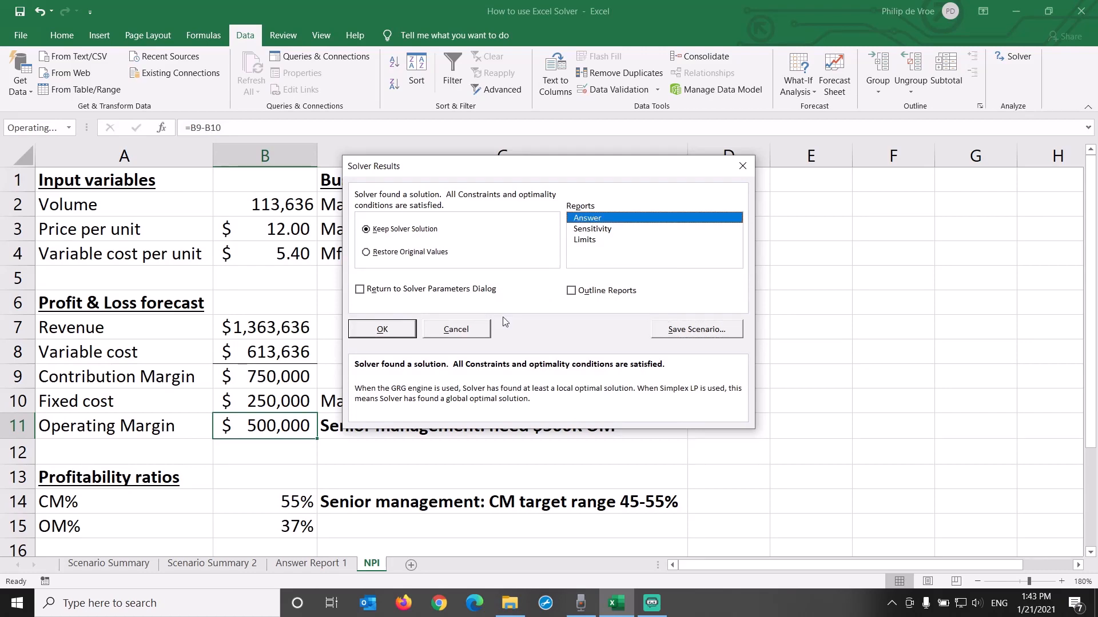
# Step: Keep the Solver solution with an Answer report and compare the report's original and final values for operating margin and volume
pyautogui.click(393, 334)
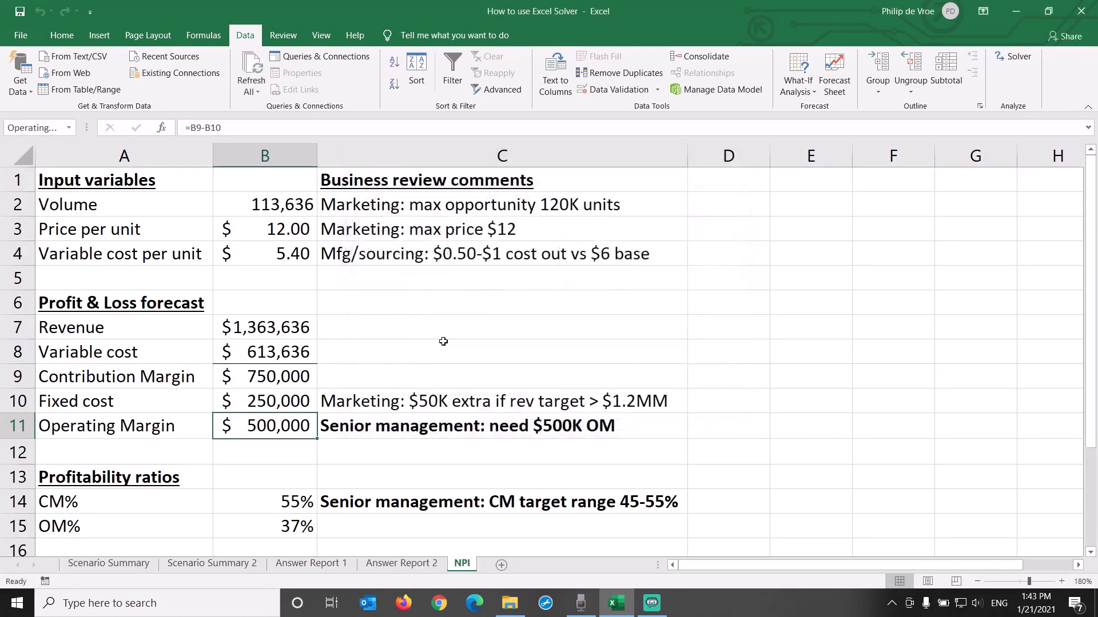
pyautogui.click(432, 563)
pyautogui.click(193, 371)
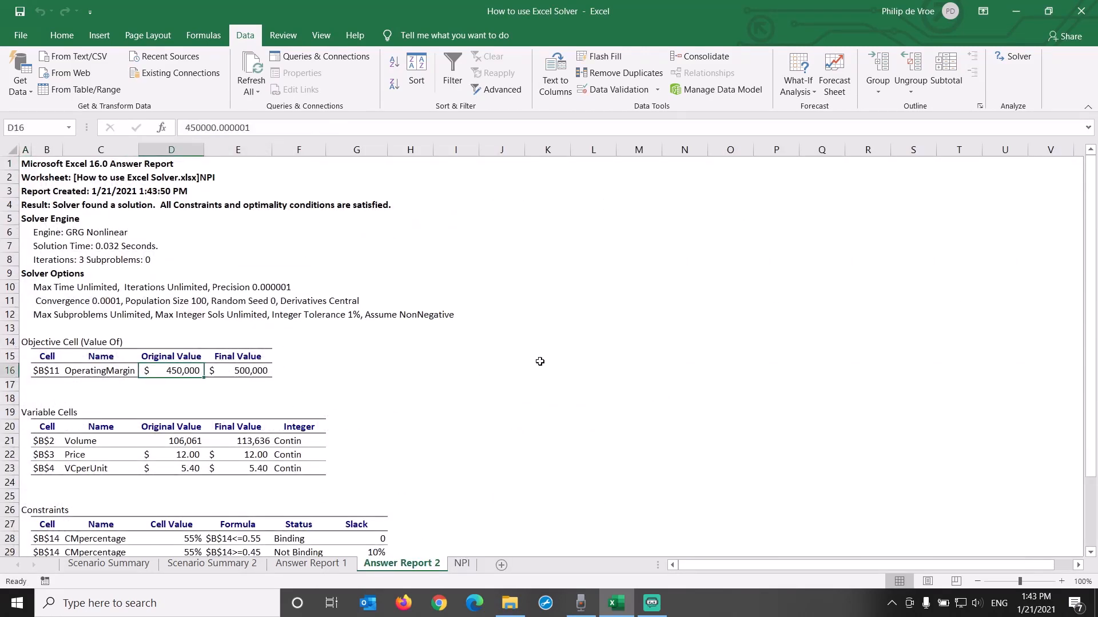
pyautogui.scroll(-2, 540, 362)
pyautogui.click(251, 288)
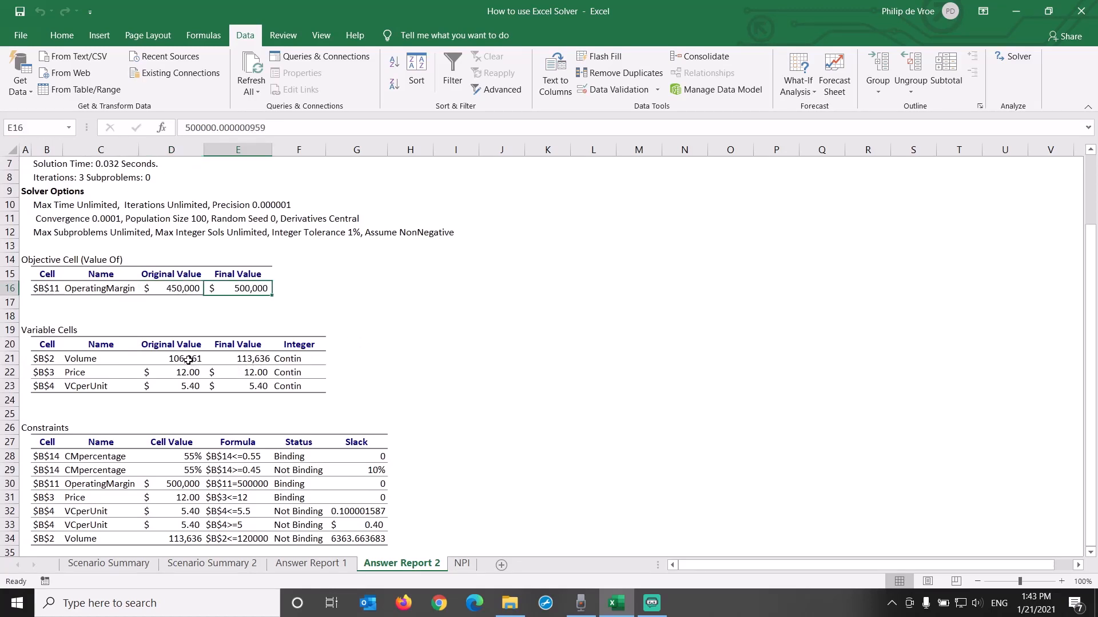
pyautogui.moveTo(188, 360); pyautogui.dragTo(257, 357)
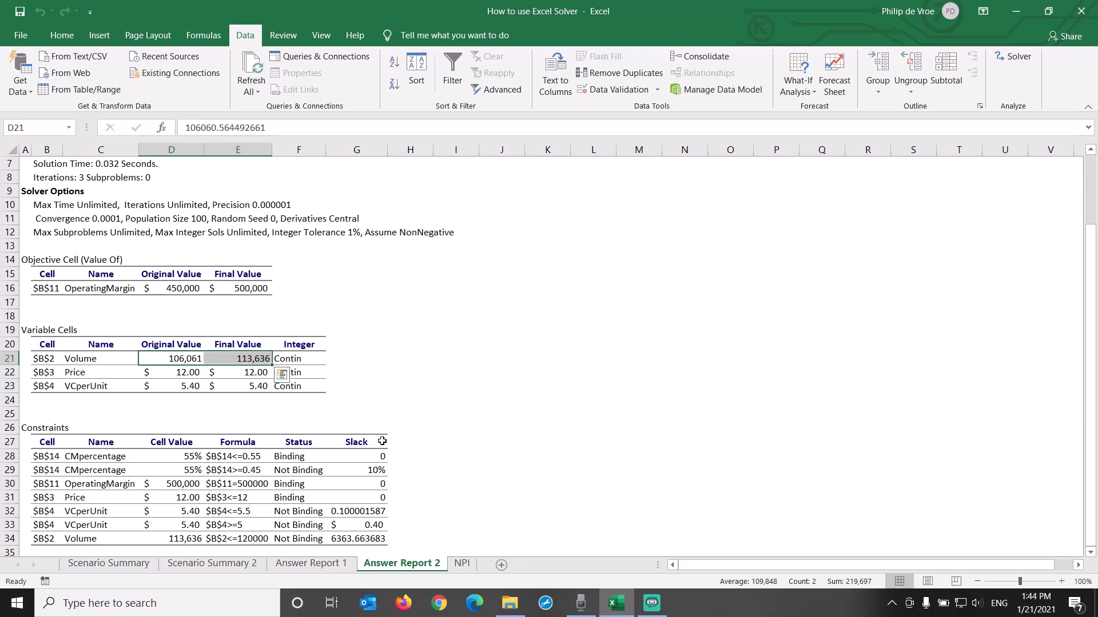
# Step: Examine the Status column of the Constraints table in Answer Report 2 for binding and non-binding constraints
pyautogui.click(274, 451)
pyautogui.press('Down')
pyautogui.press('Down')
pyautogui.press('Down')
pyautogui.press('Down')
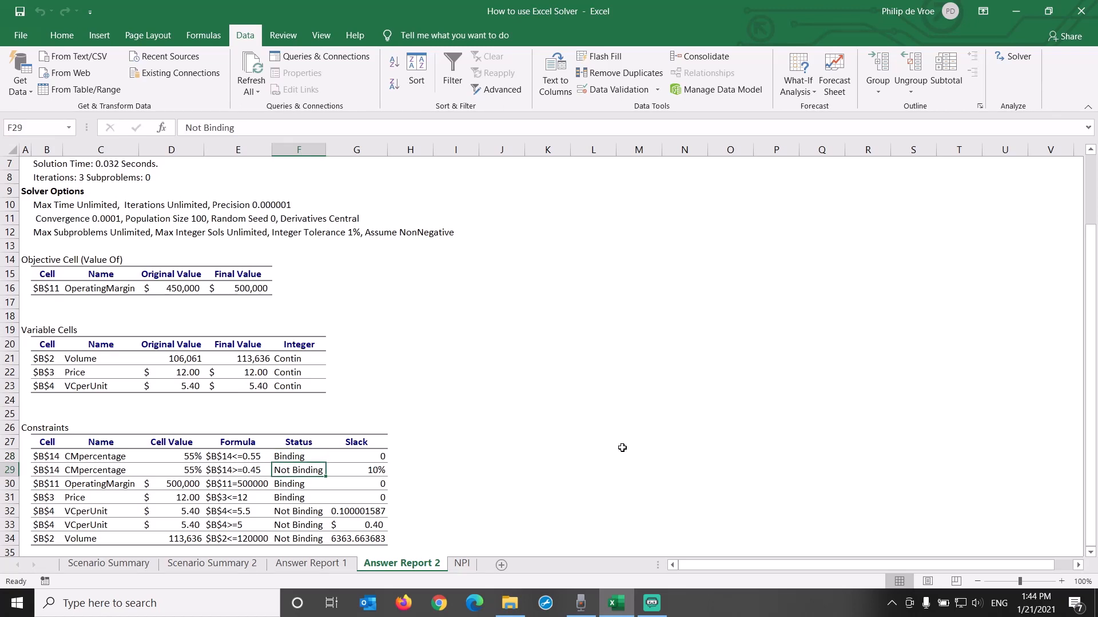
pyautogui.press('Down')
pyautogui.press('Down')
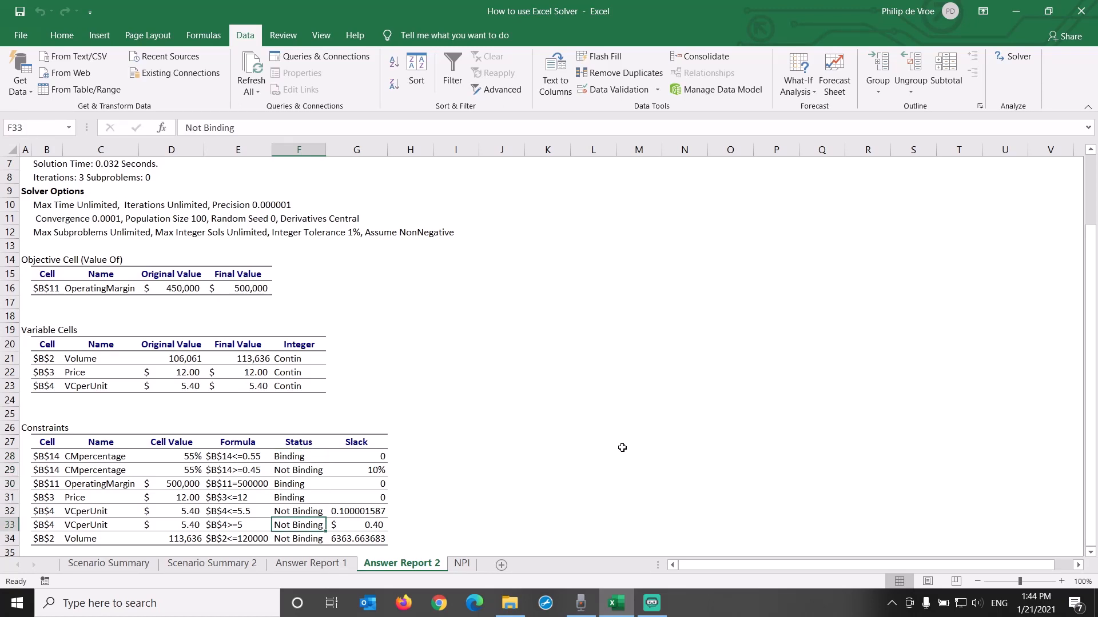
# Step: Create a scenario summary report from the NPI sheet's saved scenarios with B11 as the result cell
pyautogui.click(461, 564)
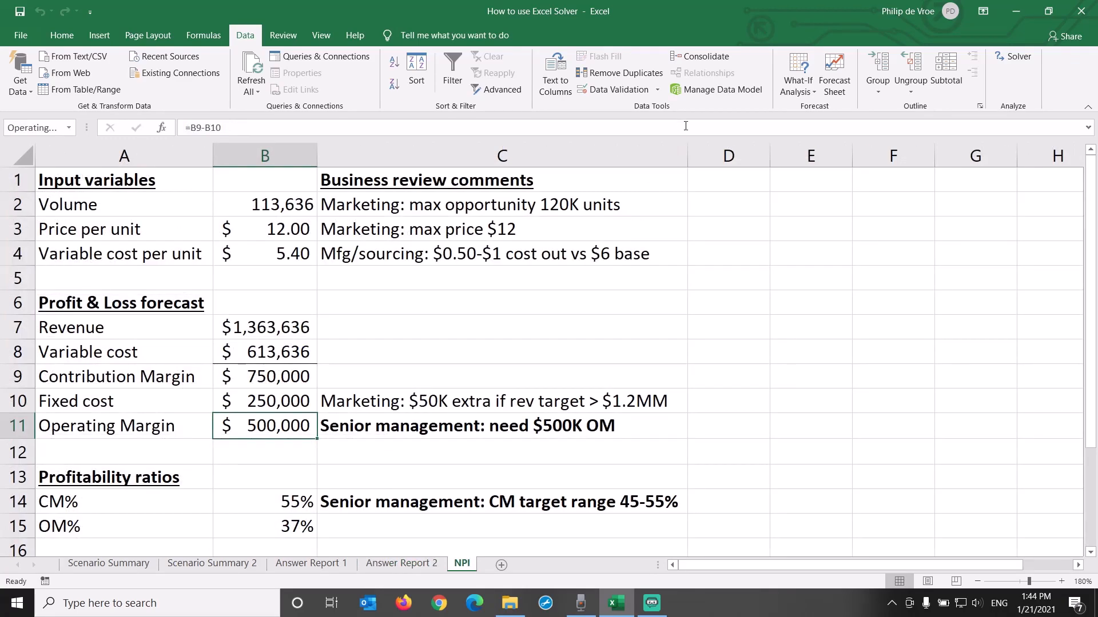
pyautogui.click(799, 92)
pyautogui.click(801, 109)
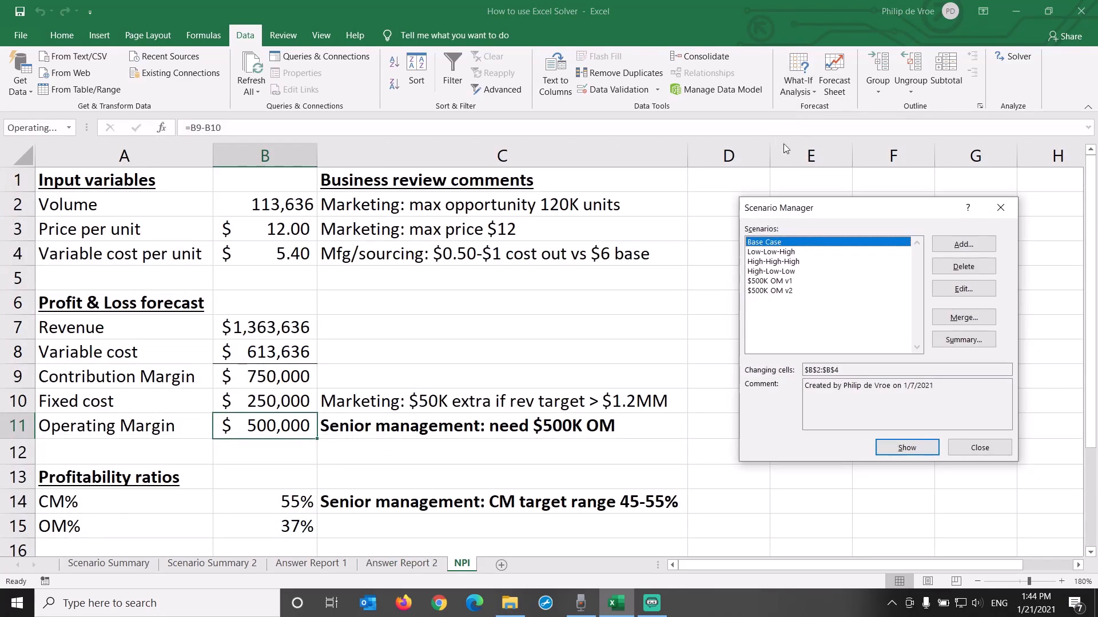
pyautogui.click(943, 336)
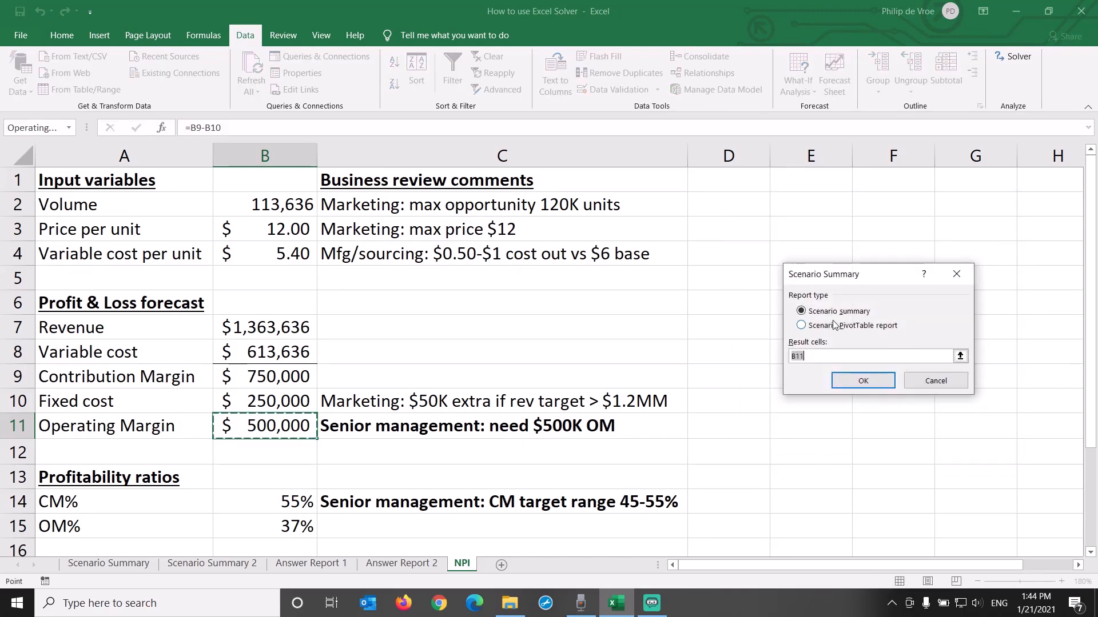
pyautogui.click(861, 382)
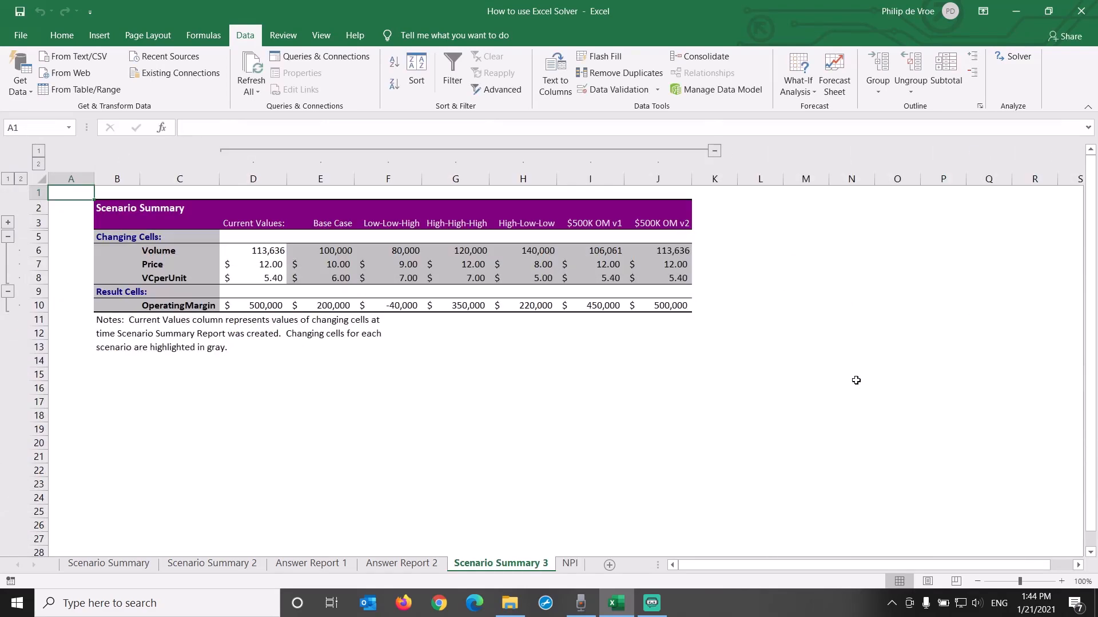
# Step: Examine the Current Values column of the new scenario summary and compare it with the $500K OM v2 column
pyautogui.click(1061, 581)
pyautogui.click(1061, 581)
pyautogui.click(1061, 581)
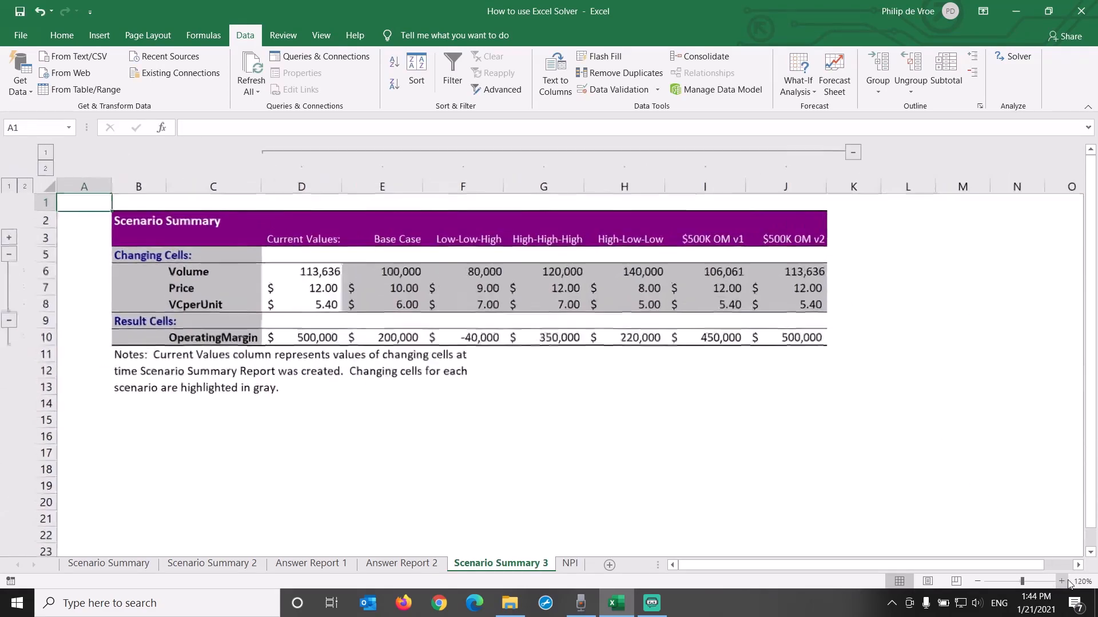
pyautogui.click(1061, 581)
pyautogui.click(1061, 582)
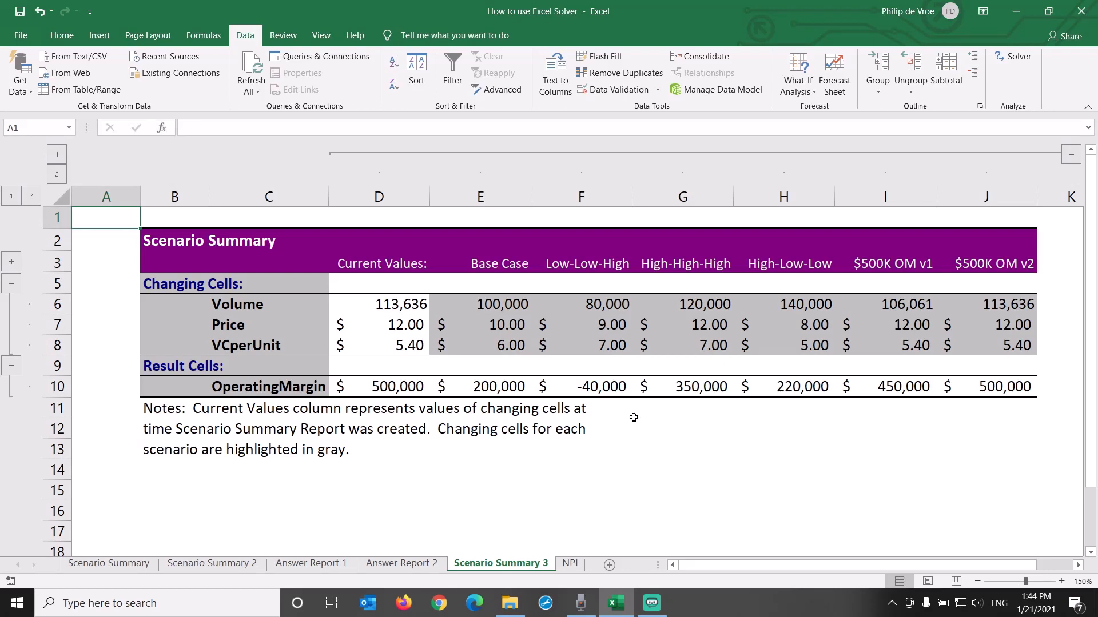
pyautogui.click(400, 307)
pyautogui.click(382, 323)
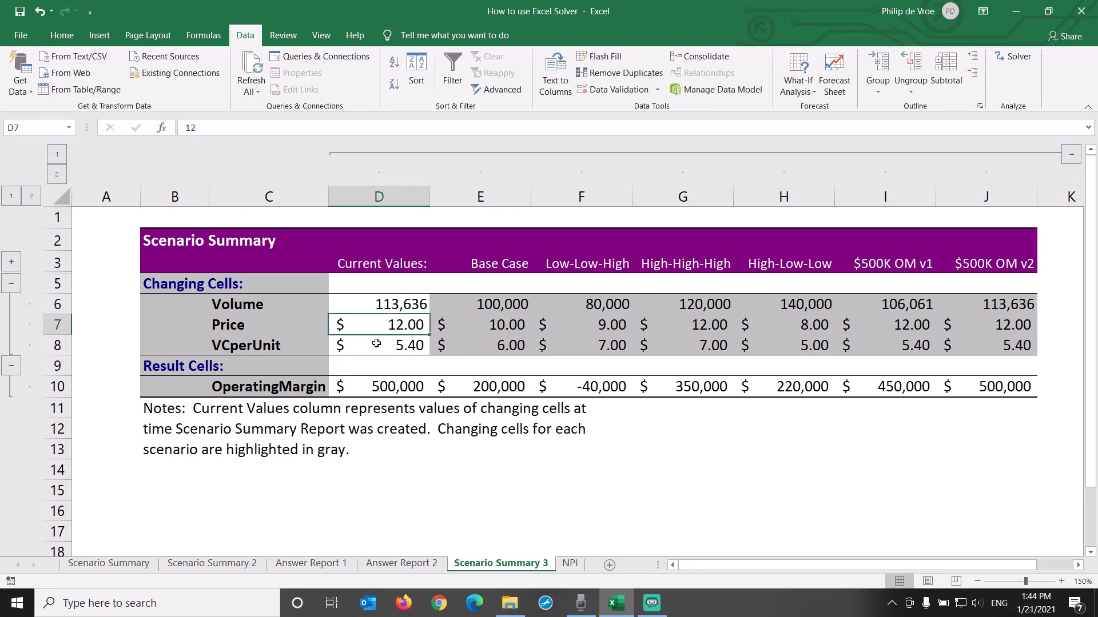
pyautogui.click(376, 342)
pyautogui.click(360, 380)
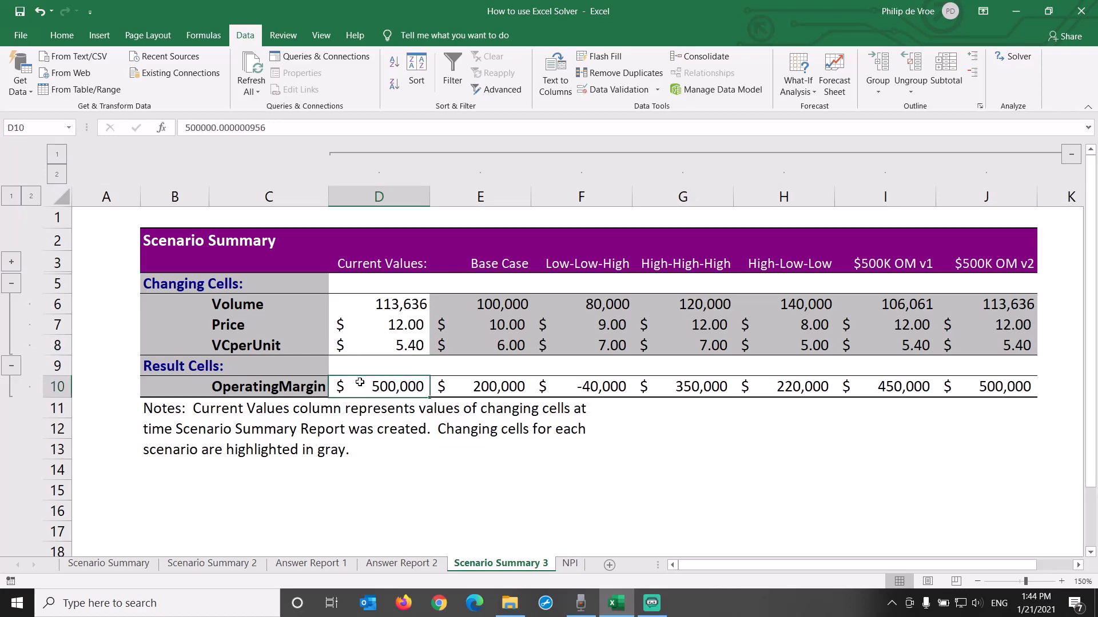
pyautogui.click(394, 198)
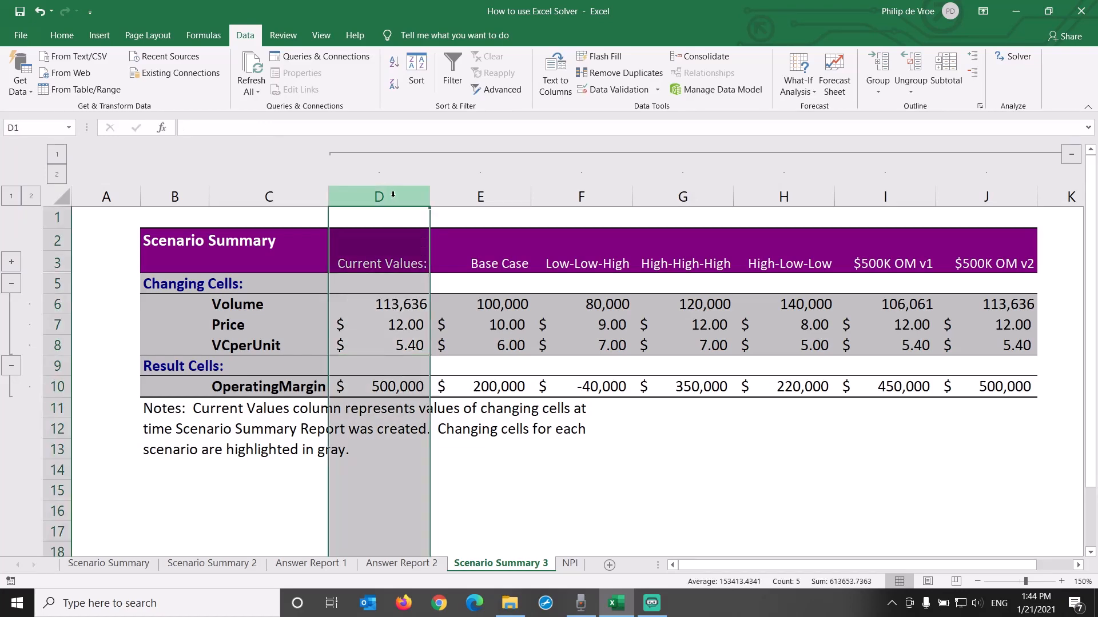
pyautogui.keyDown('ctrl'); pyautogui.click(974, 194); pyautogui.keyUp('ctrl')
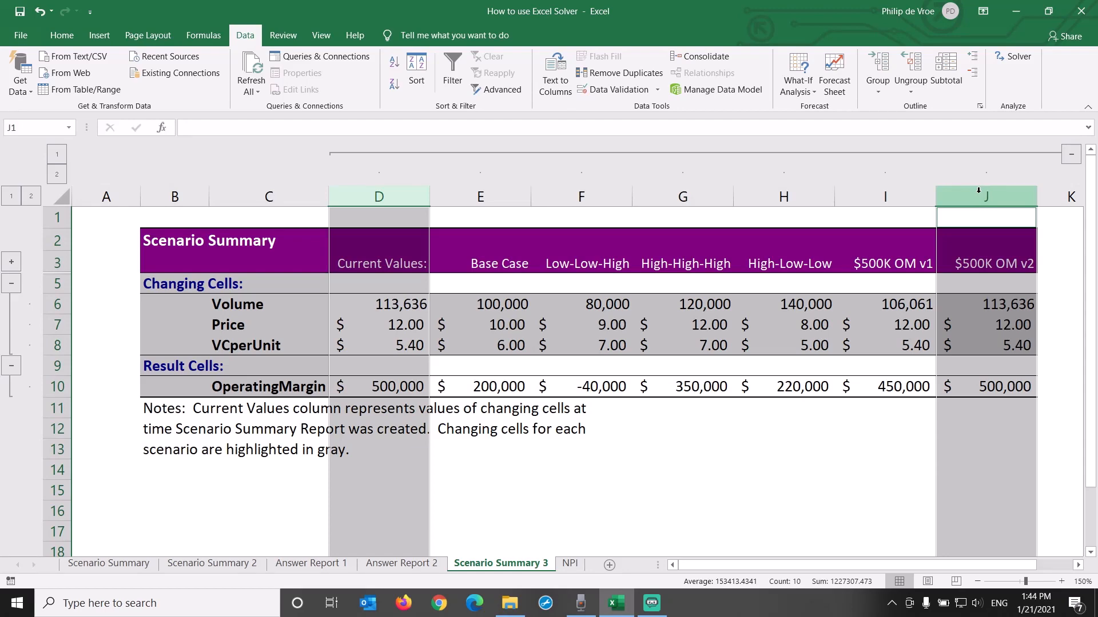
# Step: Compare the Base Case, Low-Low-High, High-High-High, High-Low-Low and $500K OM v1 columns in the scenario summary
pyautogui.click(496, 197)
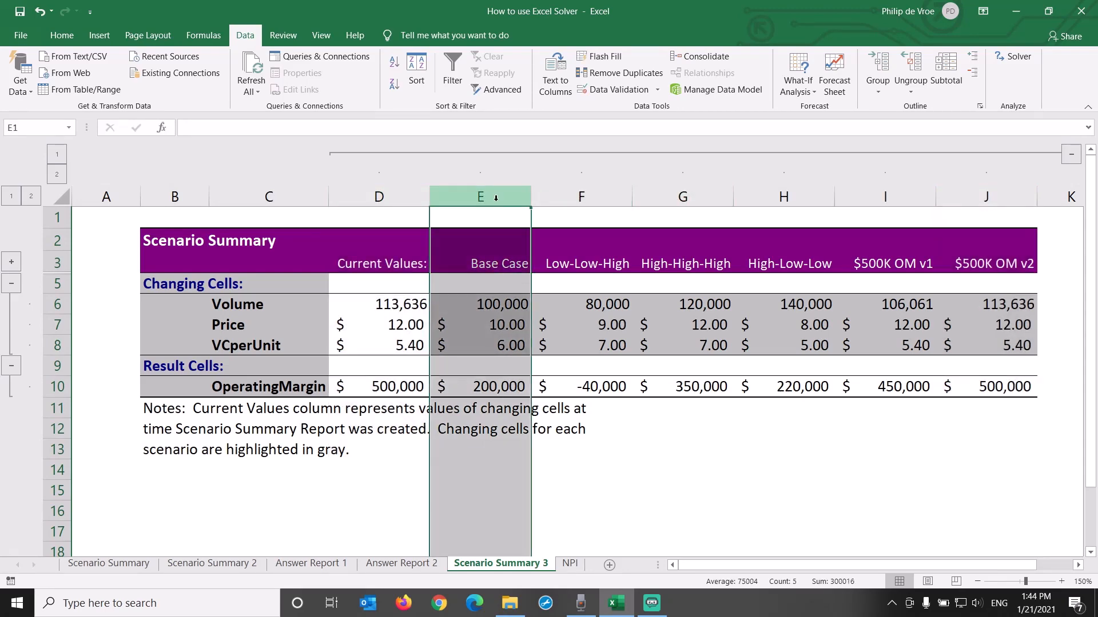
pyautogui.click(582, 196)
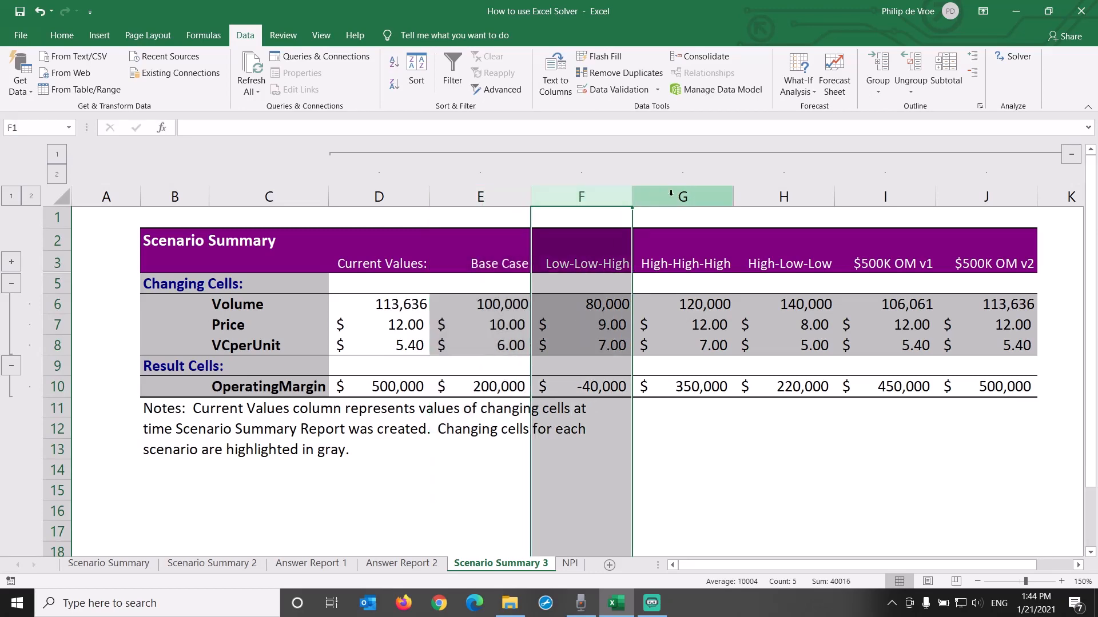
pyautogui.keyDown('ctrl'); pyautogui.click(670, 195); pyautogui.keyUp('ctrl')
pyautogui.keyDown('ctrl'); pyautogui.click(786, 195); pyautogui.keyUp('ctrl')
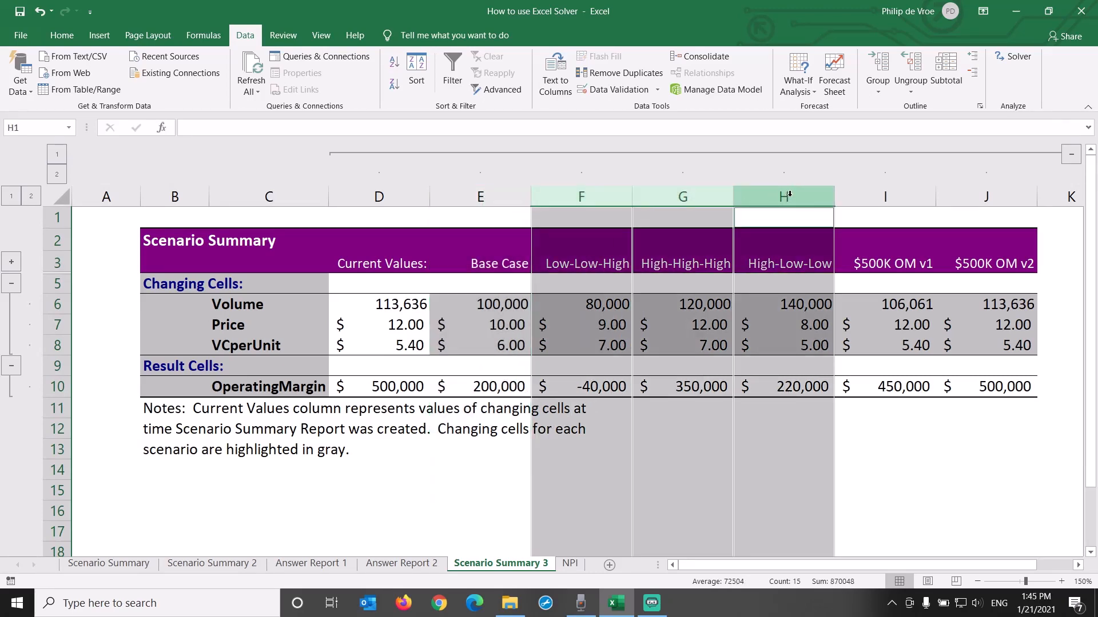
pyautogui.click(854, 194)
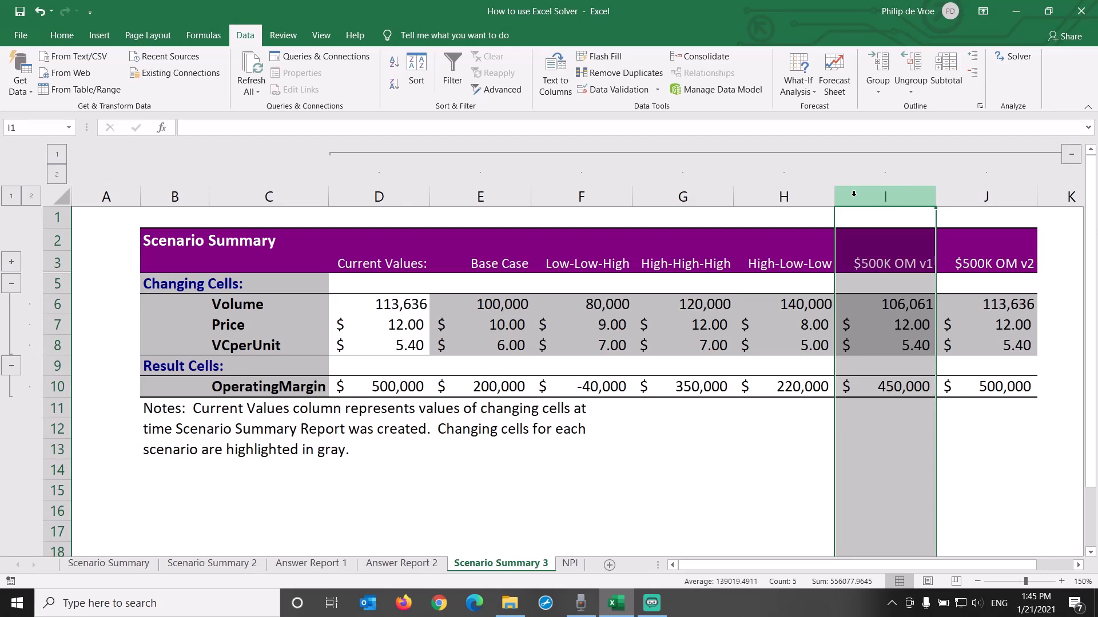
# Step: Review the saved scenarios from Low-Low-High to $500K OM v2 in the NPI sheet's Scenario Manager
pyautogui.click(570, 564)
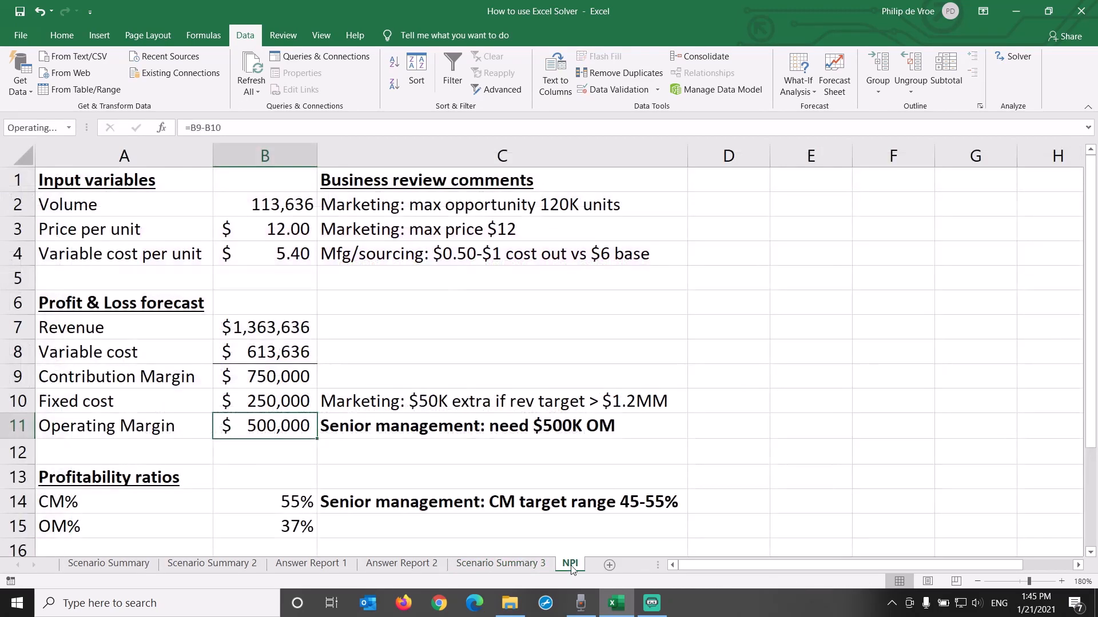
pyautogui.click(810, 90)
pyautogui.click(821, 108)
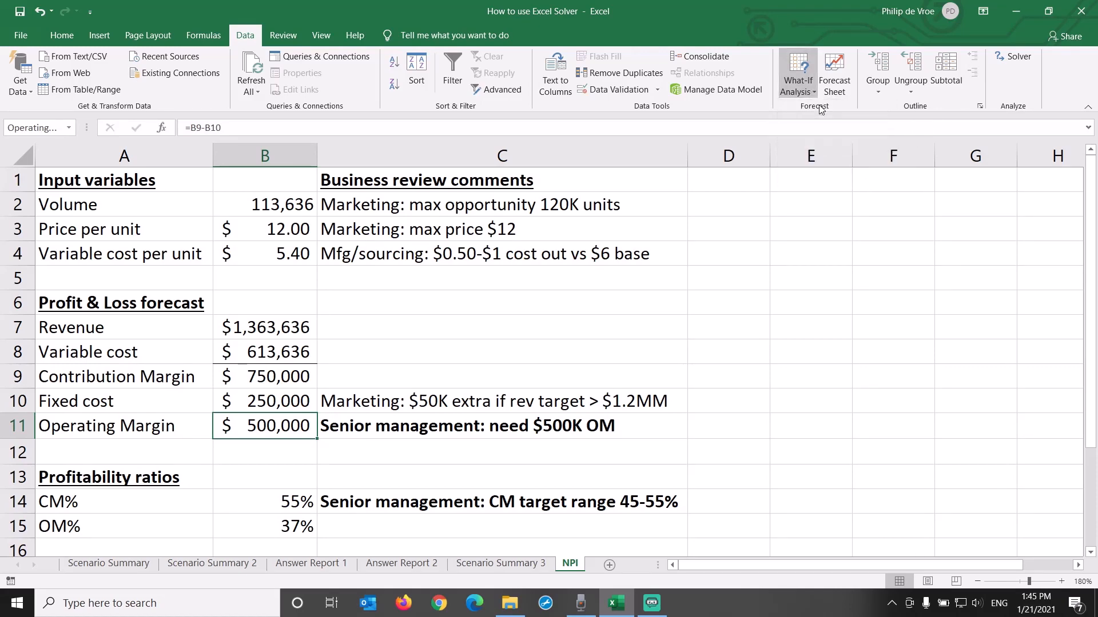
pyautogui.click(792, 253)
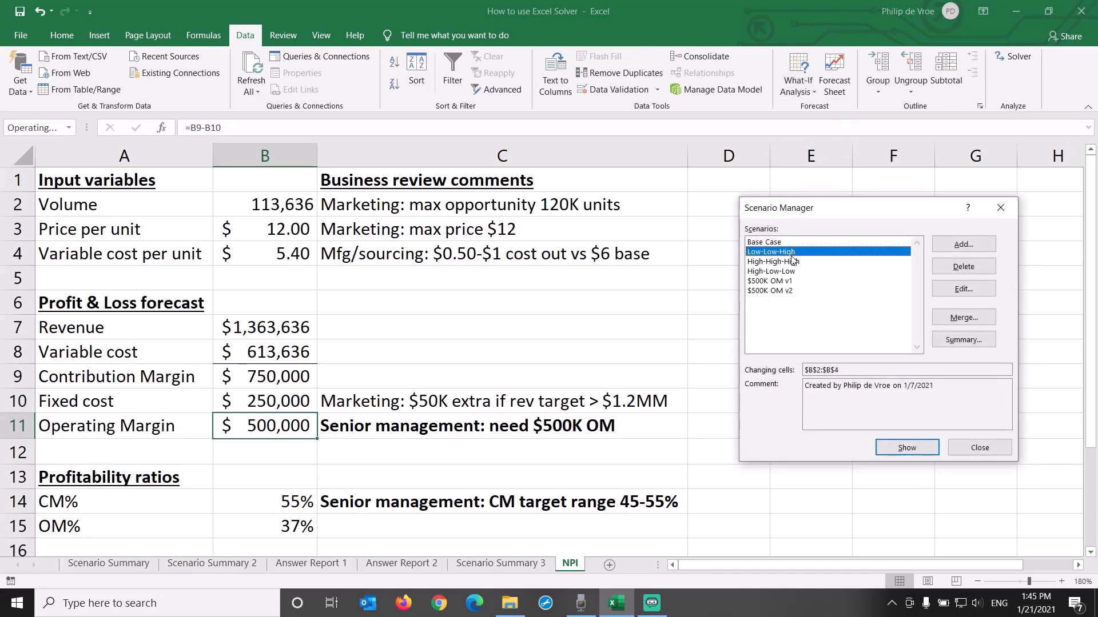
pyautogui.click(796, 263)
pyautogui.click(795, 272)
pyautogui.click(796, 282)
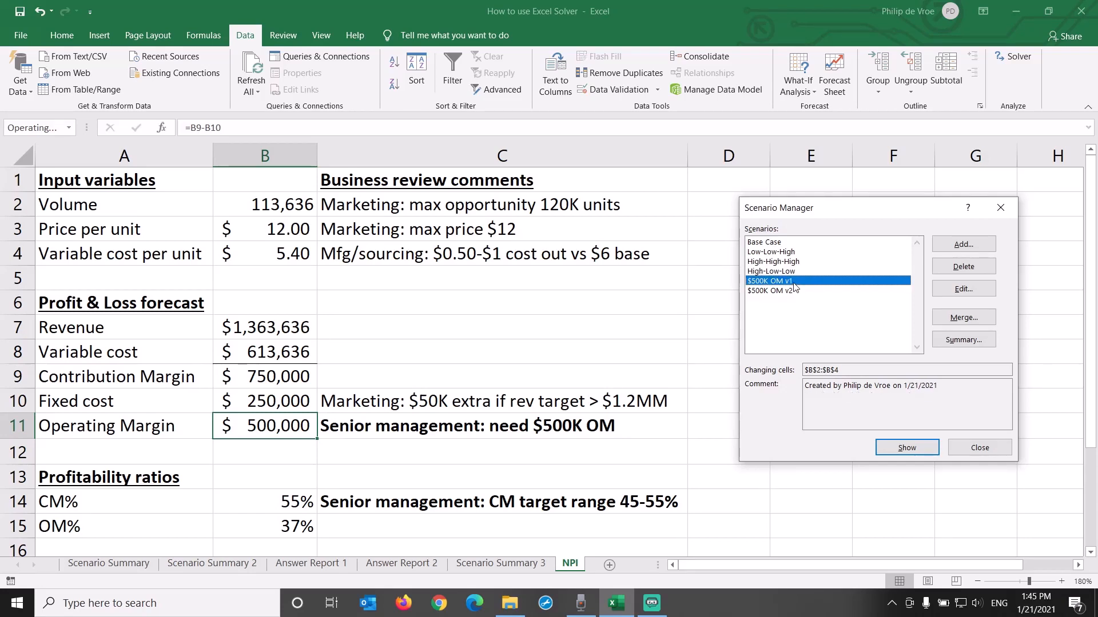
pyautogui.click(797, 291)
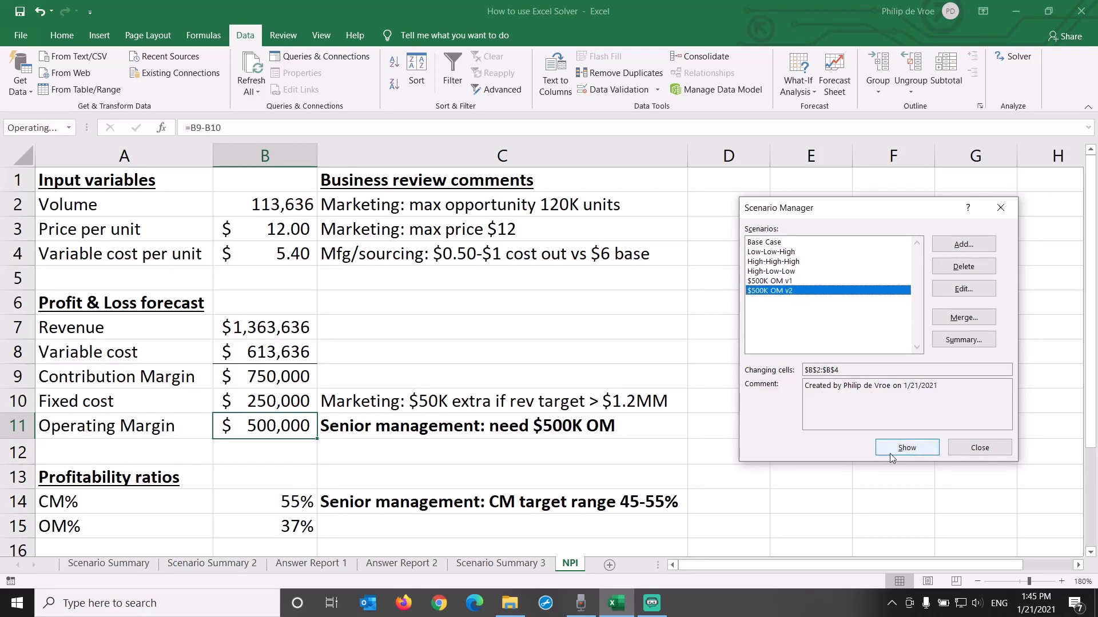
pyautogui.click(963, 451)
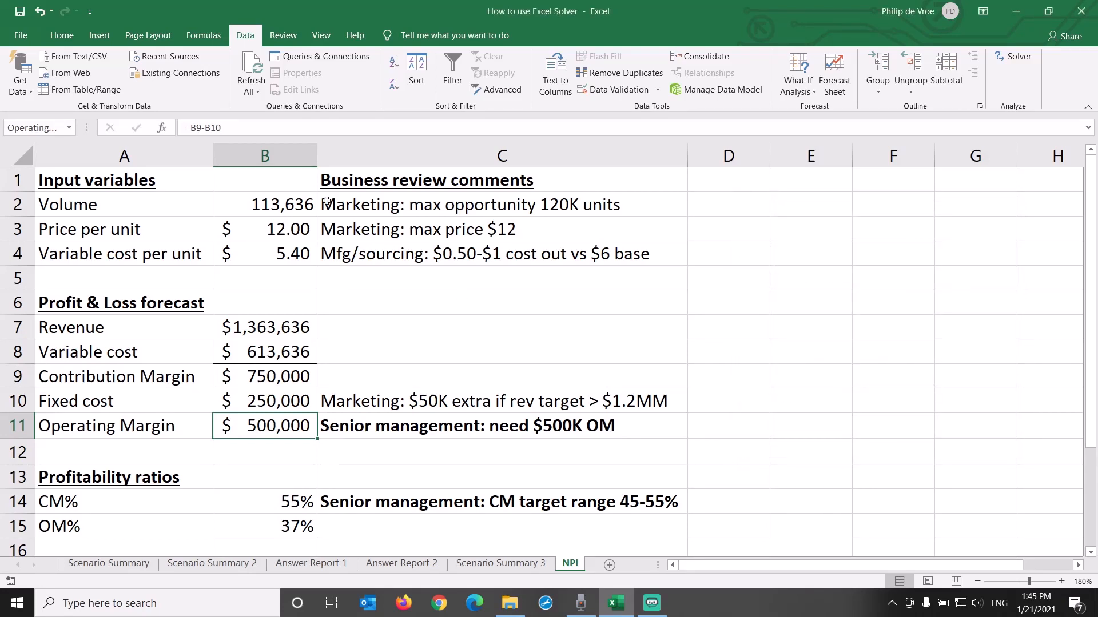
# Step: Examine the operating margin, volume, price per unit and variable cost per unit on the NPI sheet
pyautogui.click(298, 150)
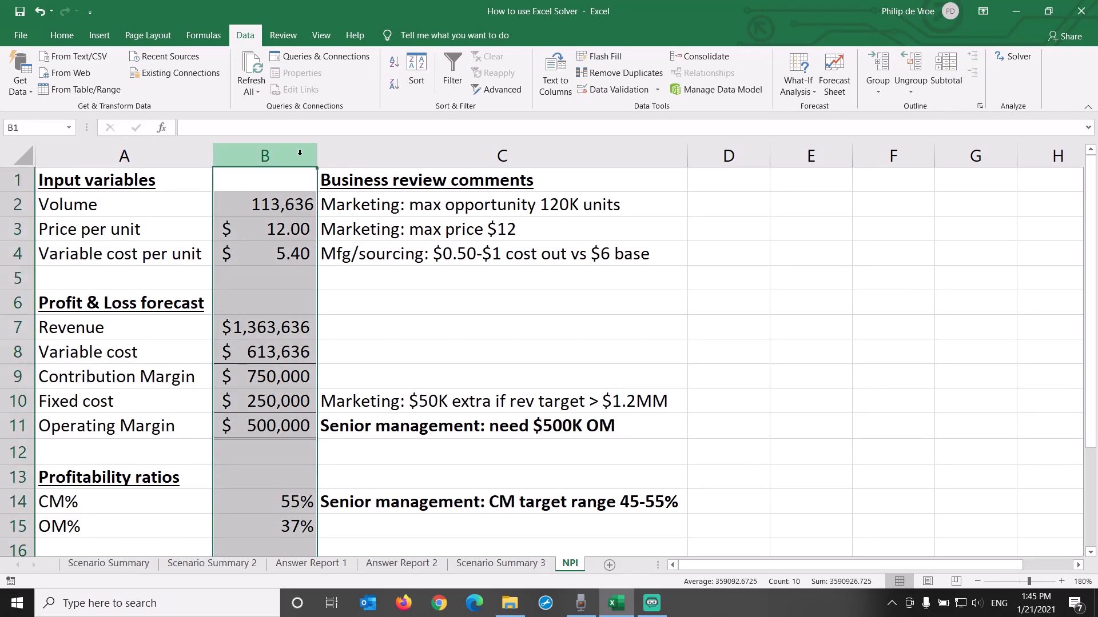
pyautogui.click(188, 422)
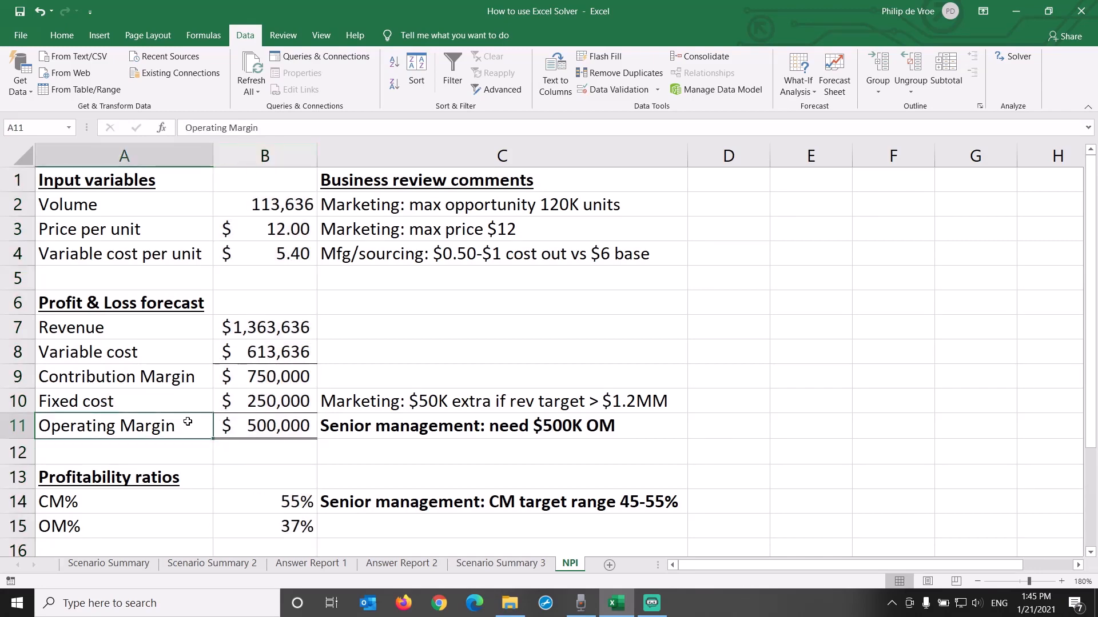
pyautogui.moveTo(188, 422); pyautogui.dragTo(380, 426)
pyautogui.click(209, 206)
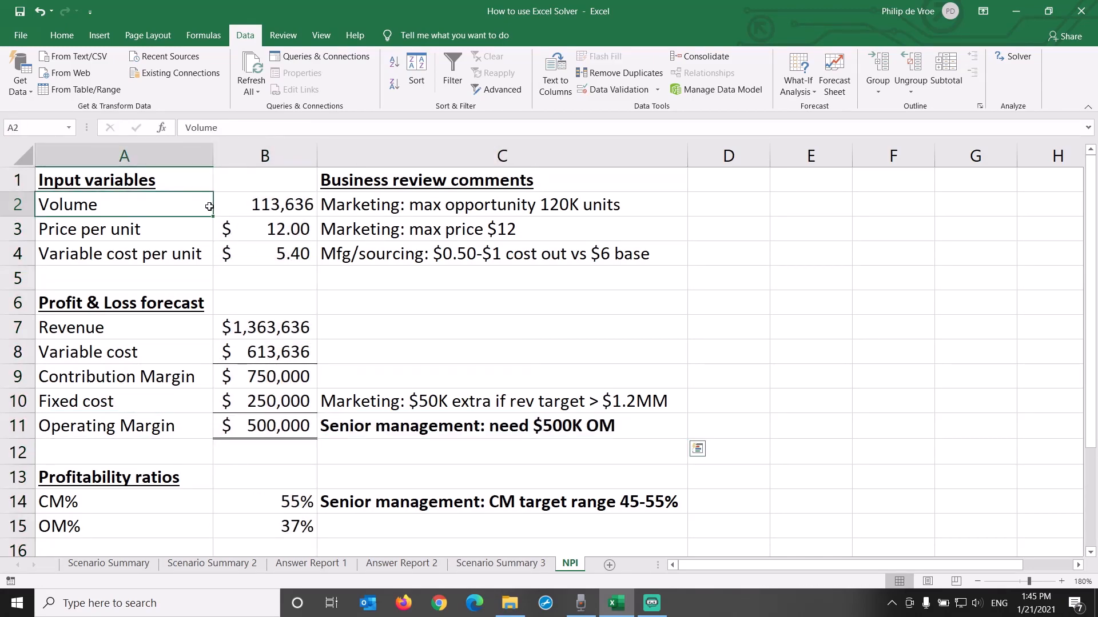
pyautogui.moveTo(209, 207); pyautogui.dragTo(273, 230)
pyautogui.click(201, 236)
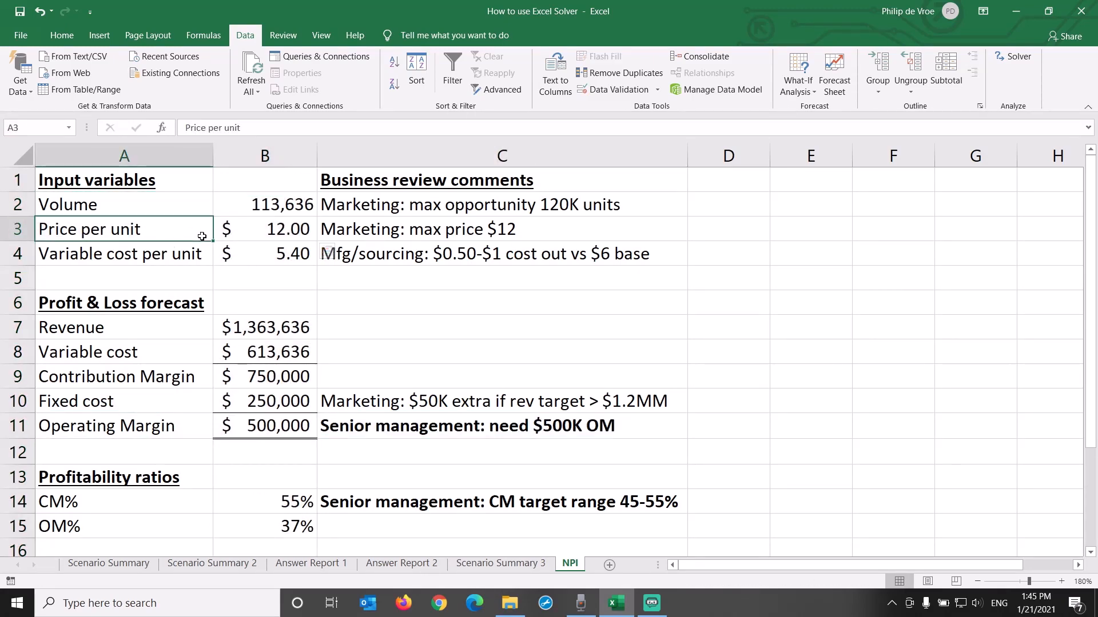
pyautogui.moveTo(202, 236); pyautogui.dragTo(234, 253)
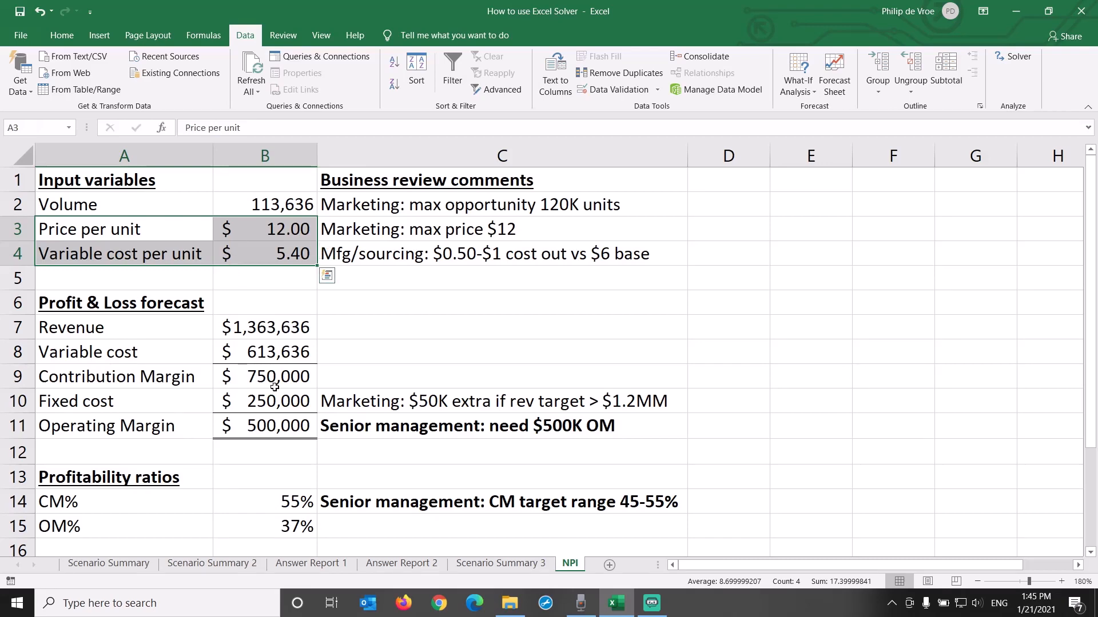
# Step: Open the Solver parameters with the Operating Margin cell B11 as the objective
pyautogui.click(276, 426)
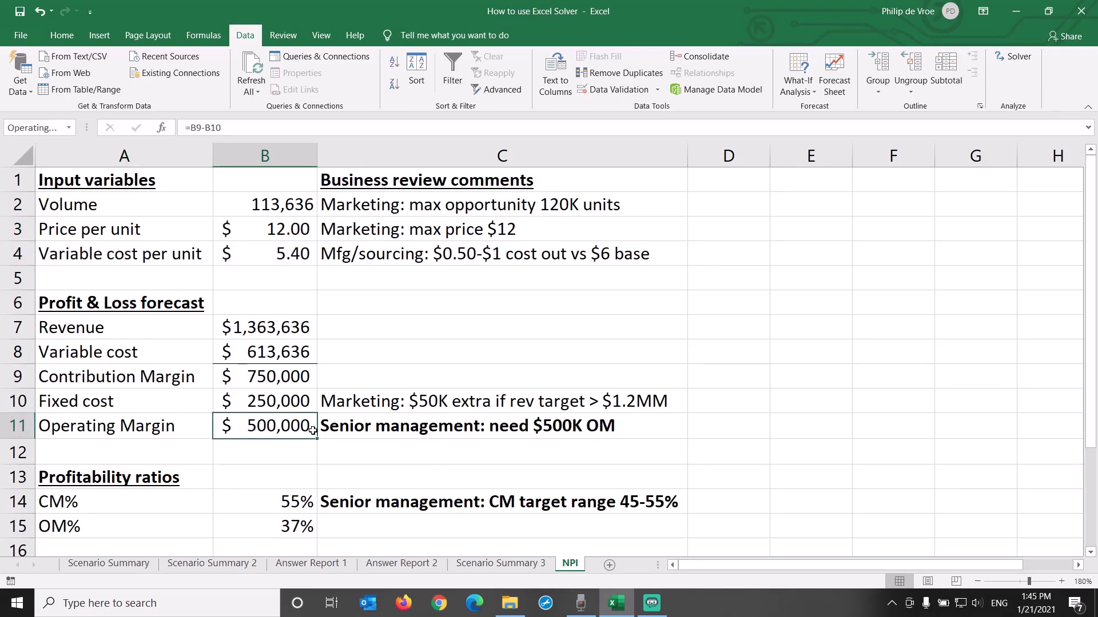
pyautogui.click(1006, 59)
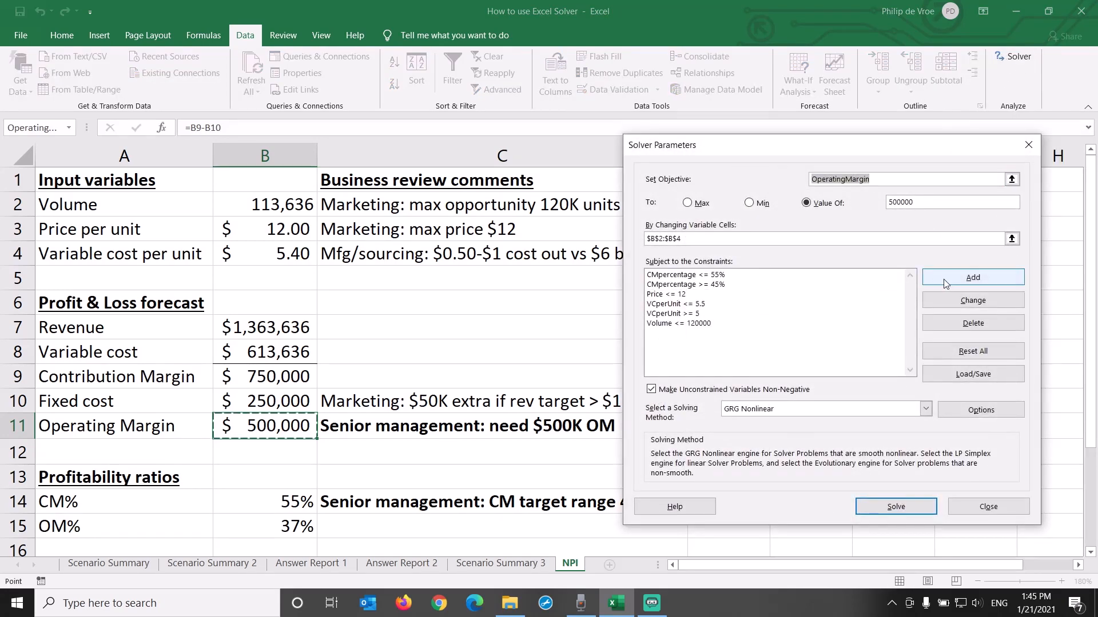